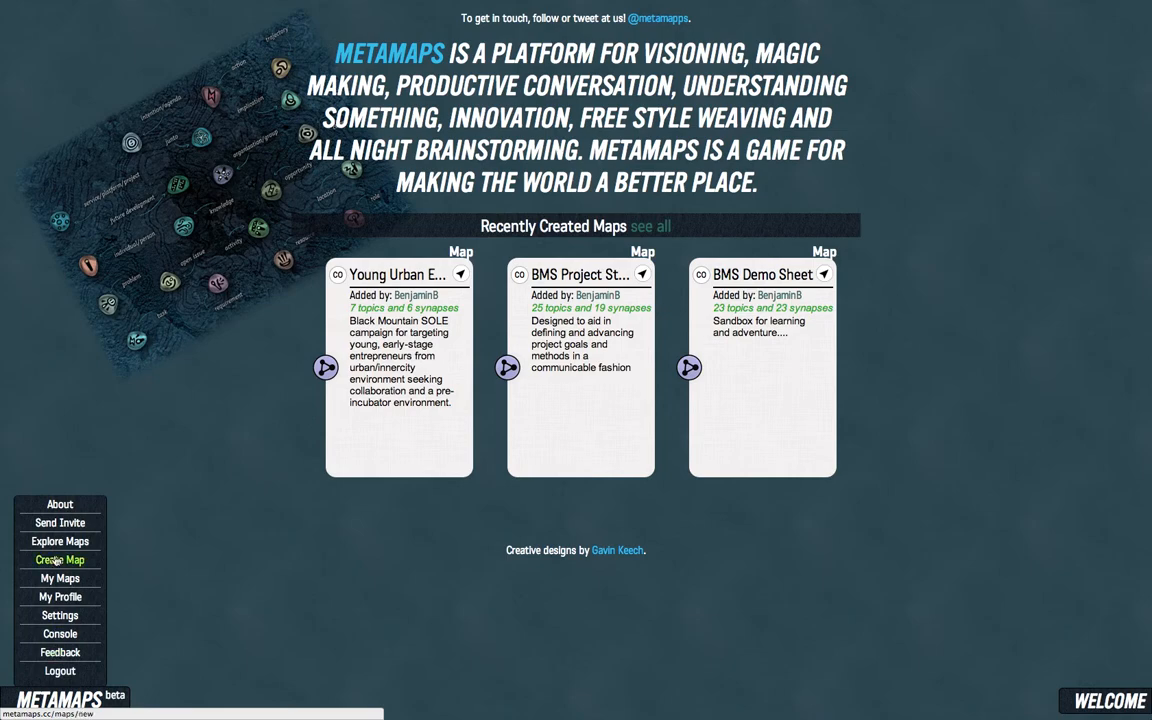
# Create a new map named "Reboot labs core areas" with the commons permission
pyautogui.click(75, 559)
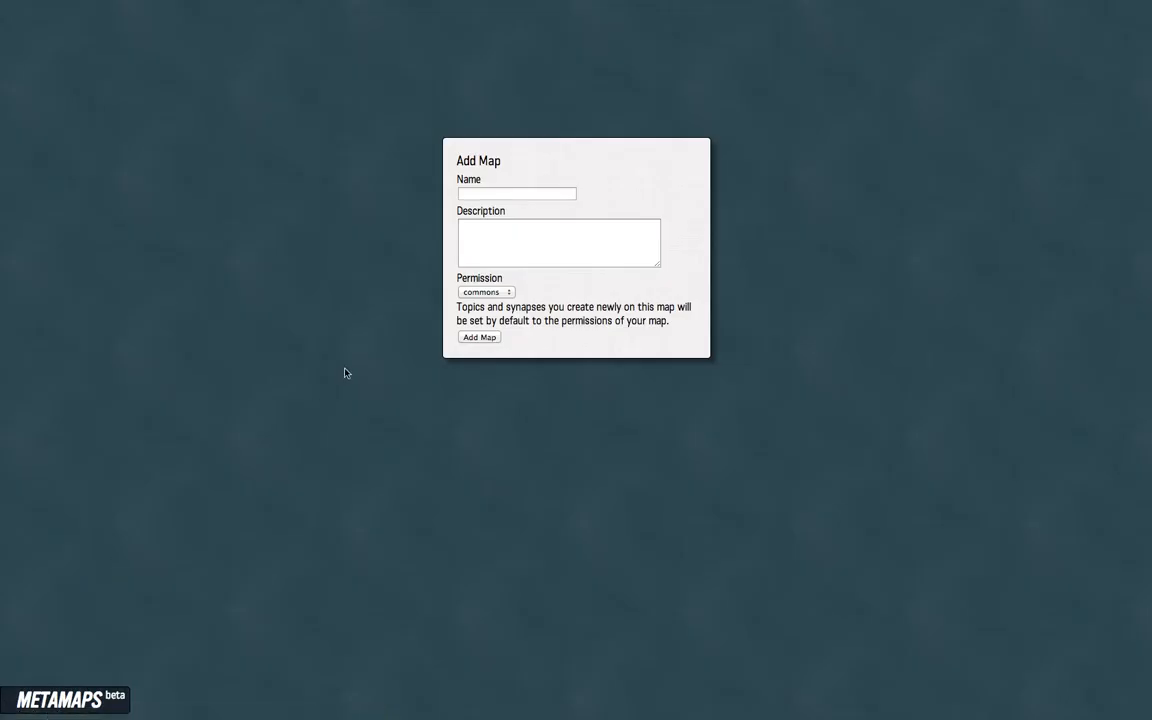
pyautogui.click(495, 193)
pyautogui.write('Re')
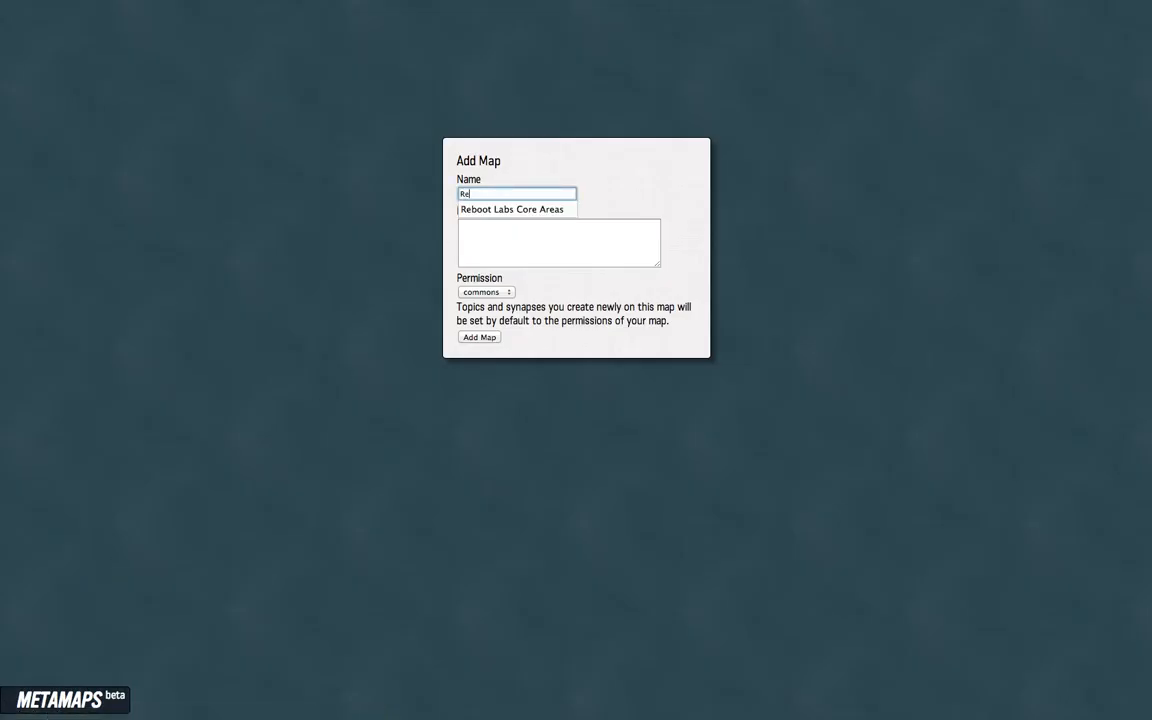
pyautogui.write('boot labs core areas')
pyautogui.click(501, 294)
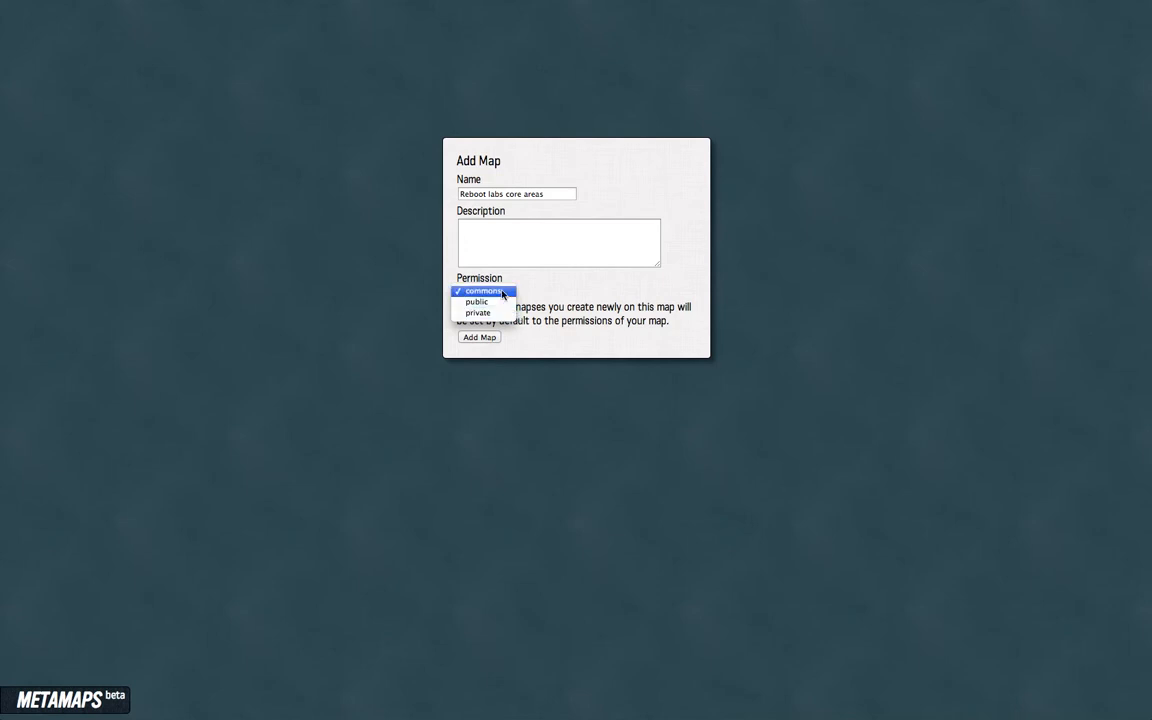
pyautogui.click(485, 291)
pyautogui.click(480, 337)
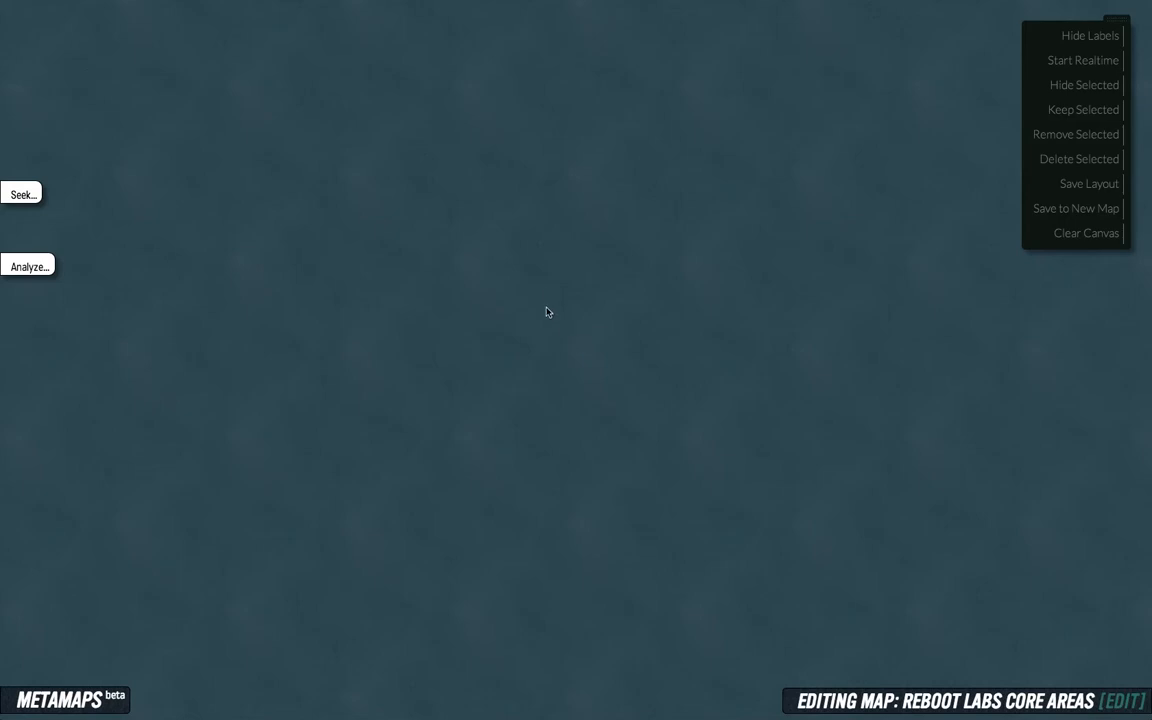
# Add a Platform topic named "DIYdays" to the empty map
pyautogui.doubleClick(611, 338)
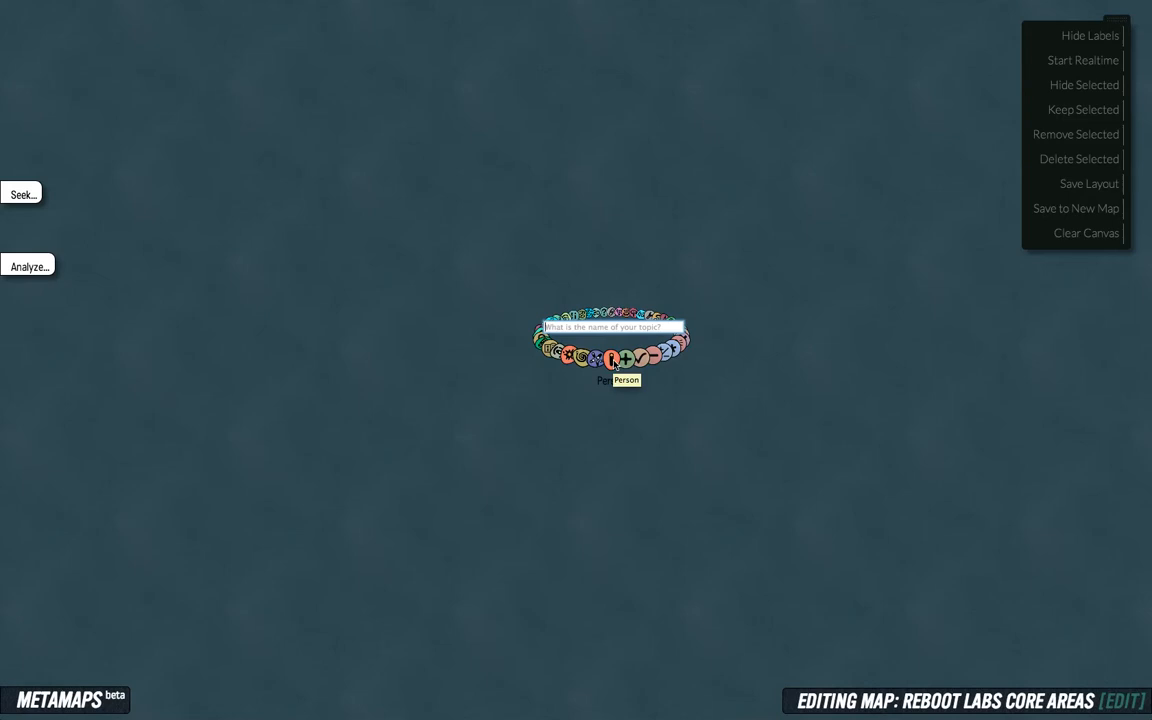
pyautogui.click(597, 358)
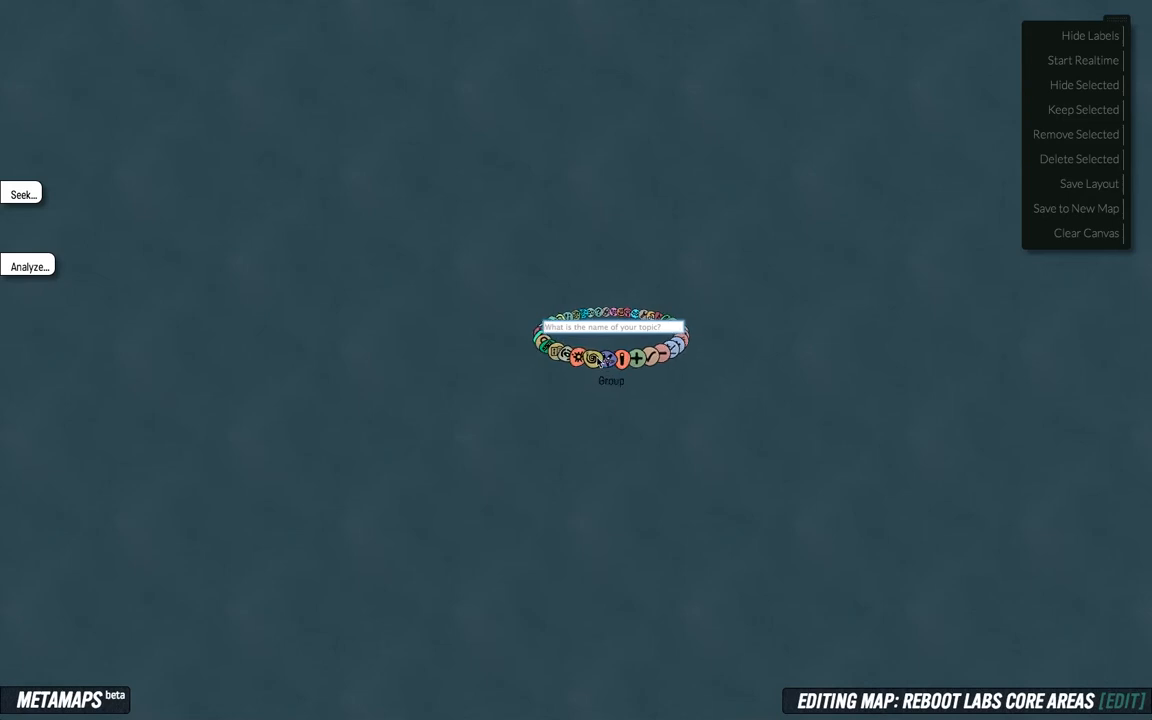
pyautogui.click(598, 361)
pyautogui.click(598, 361)
pyautogui.click(598, 361)
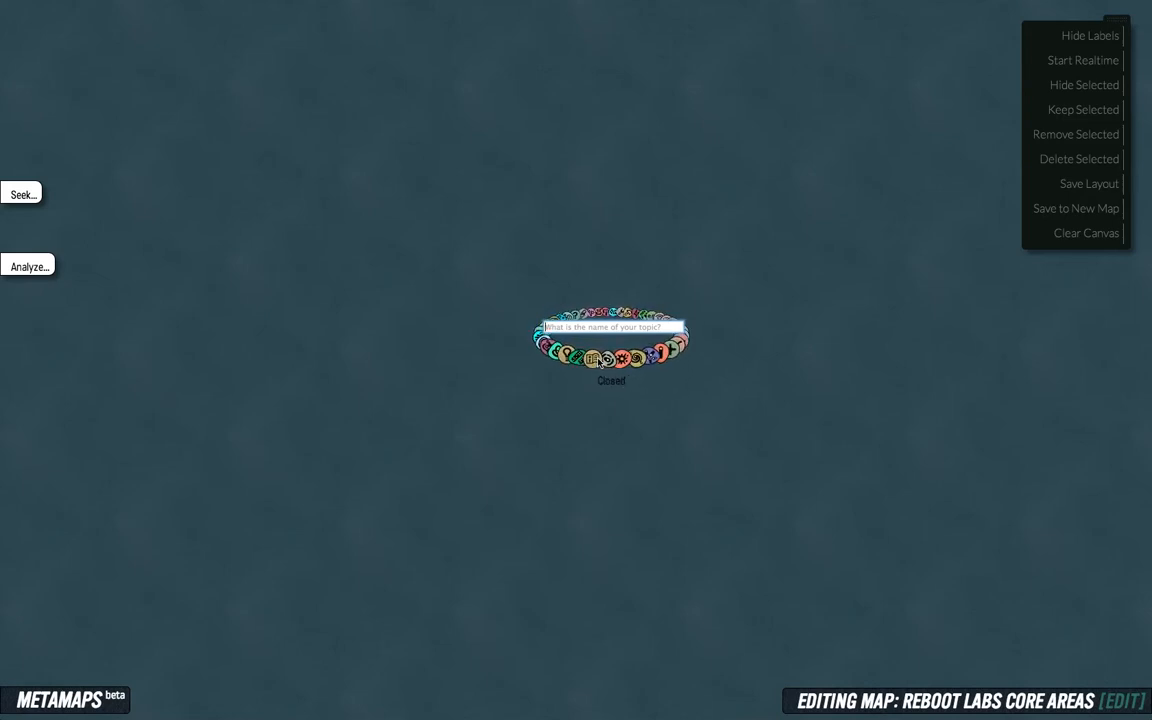
pyautogui.click(598, 361)
pyautogui.click(598, 361)
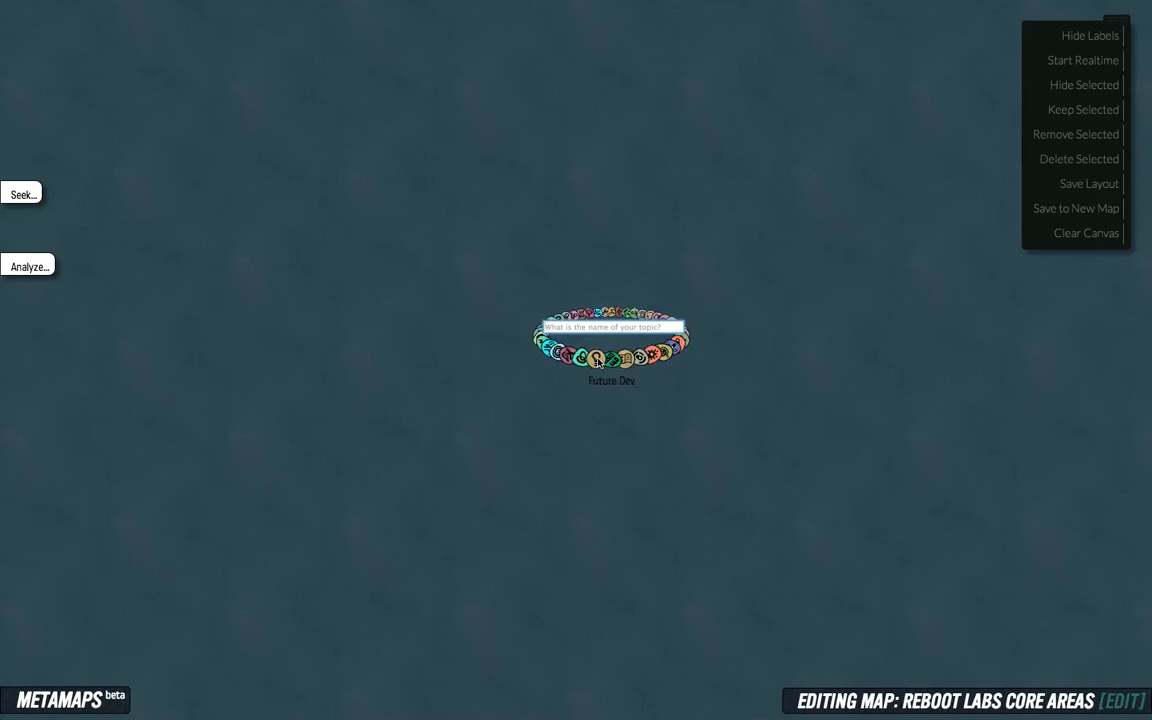
pyautogui.click(598, 361)
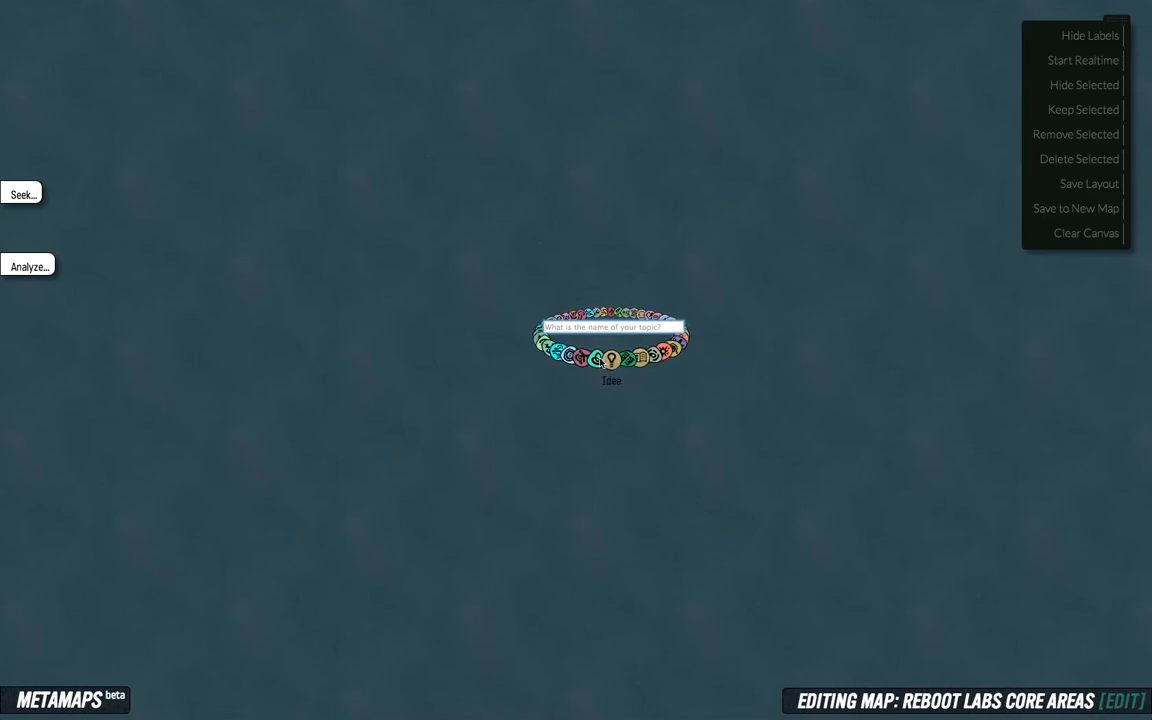
pyautogui.scroll(8, 600, 362)
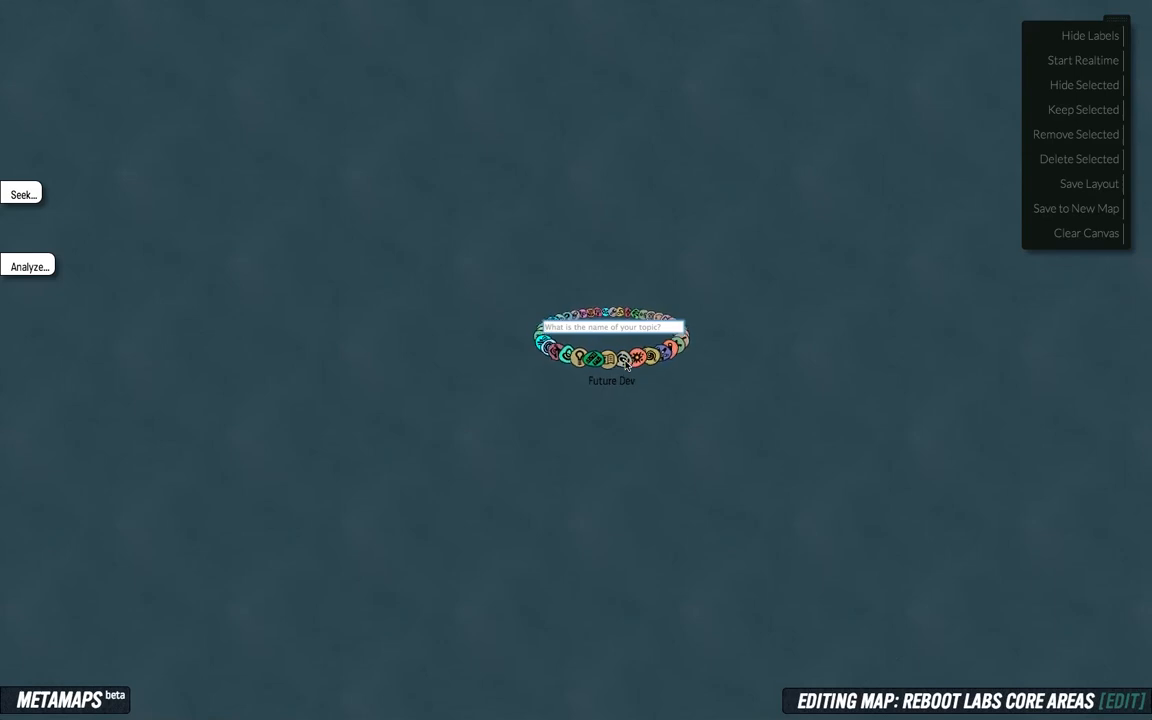
pyautogui.scroll(10, 626, 364)
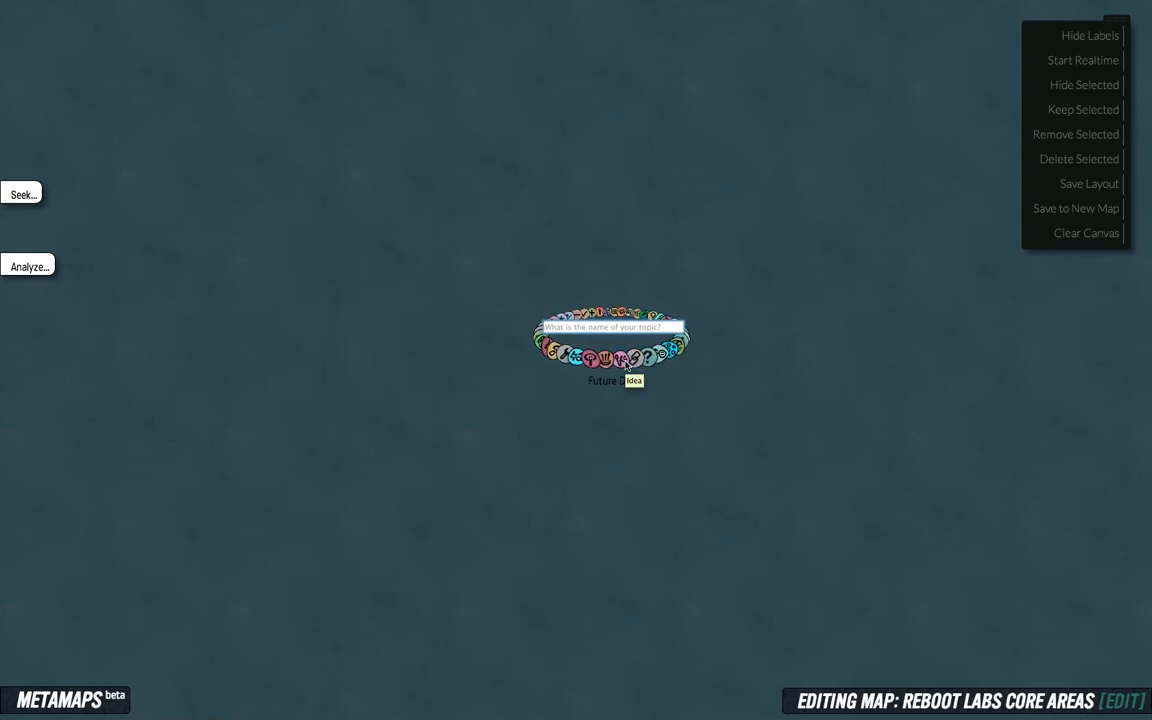
pyautogui.click(627, 363)
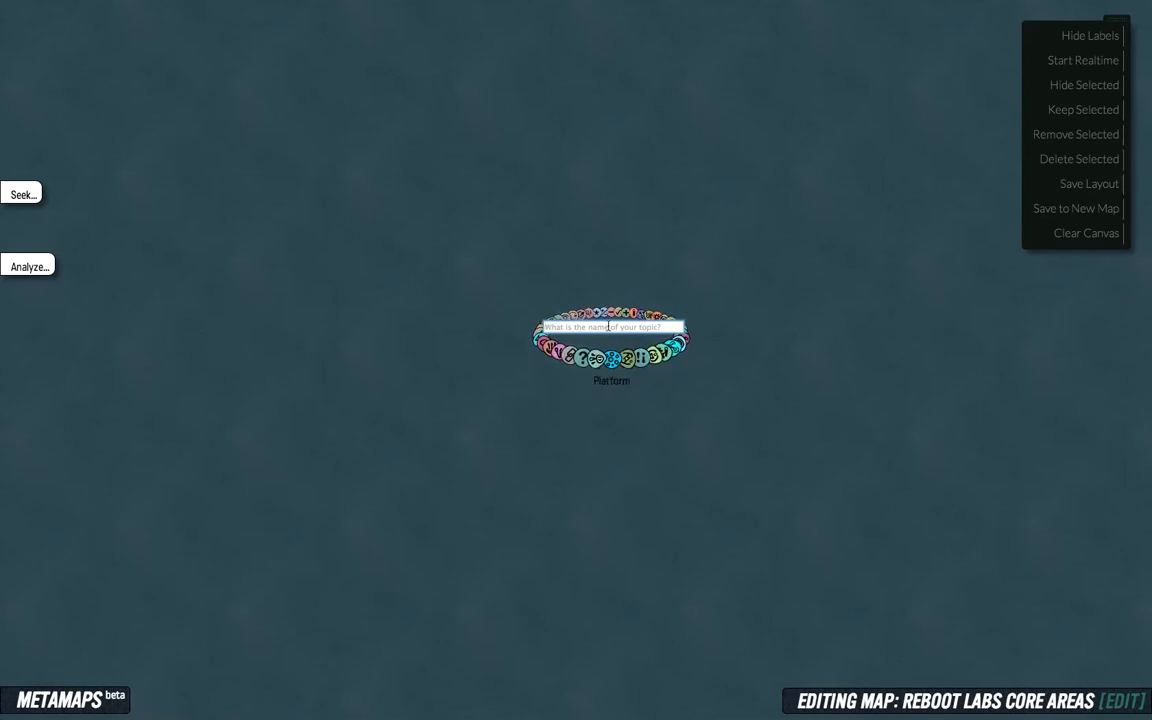
pyautogui.write('DIY')
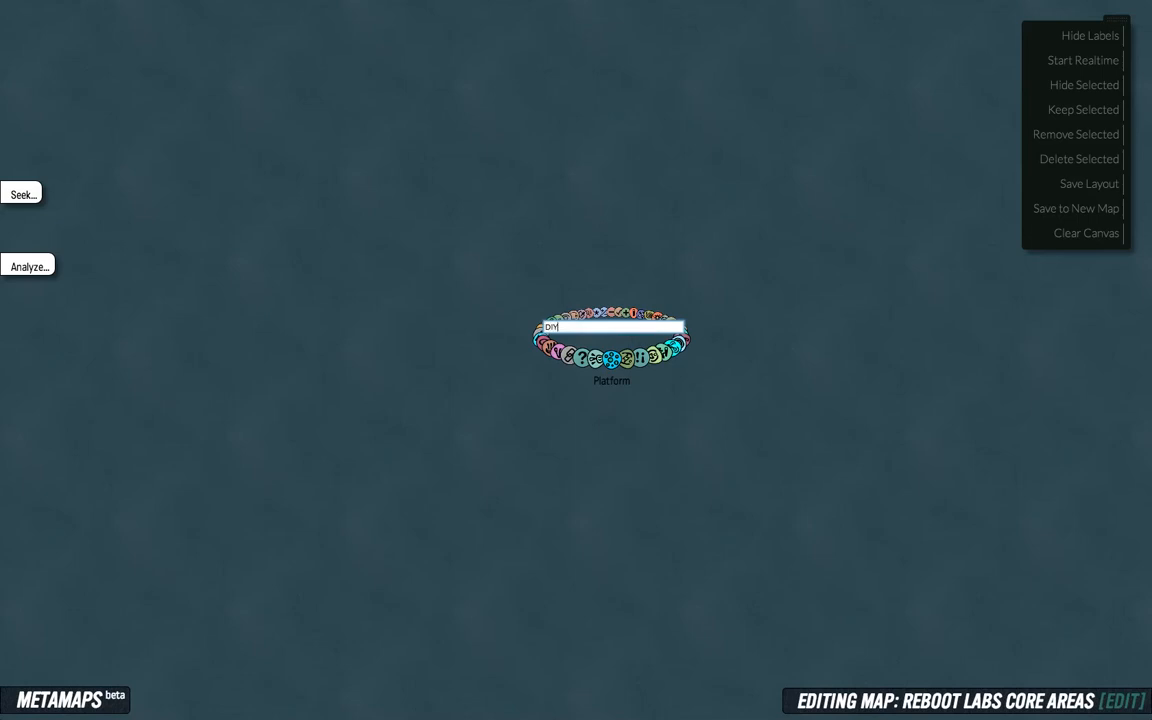
pyautogui.write('days')
pyautogui.press('Return')
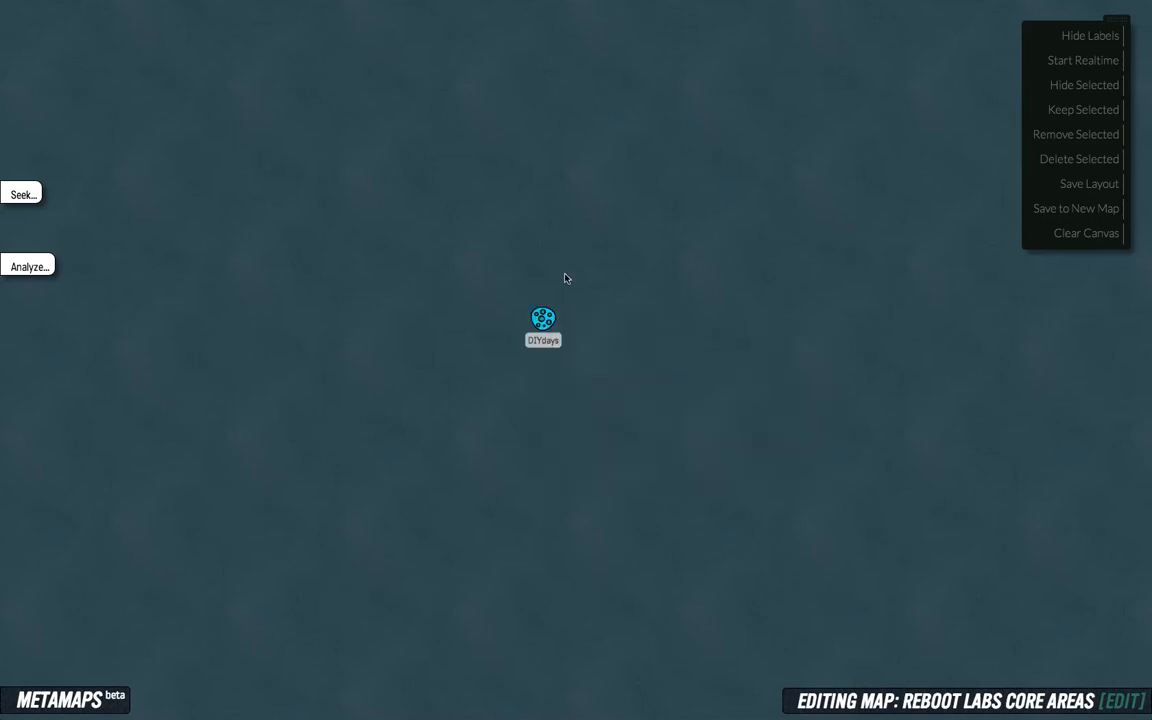
# Move the DIYdays topic higher on the map and add an Activity topic named "Reboot Labs" below it
pyautogui.moveTo(544, 322); pyautogui.dragTo(578, 290)
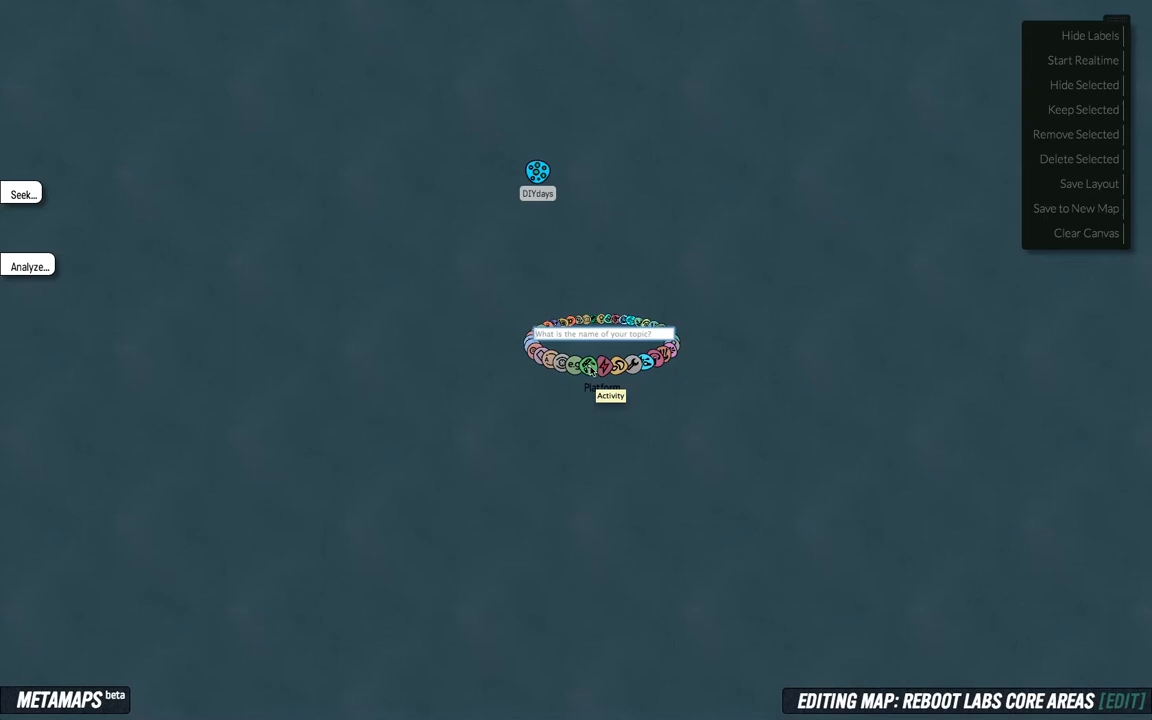
pyautogui.click(591, 368)
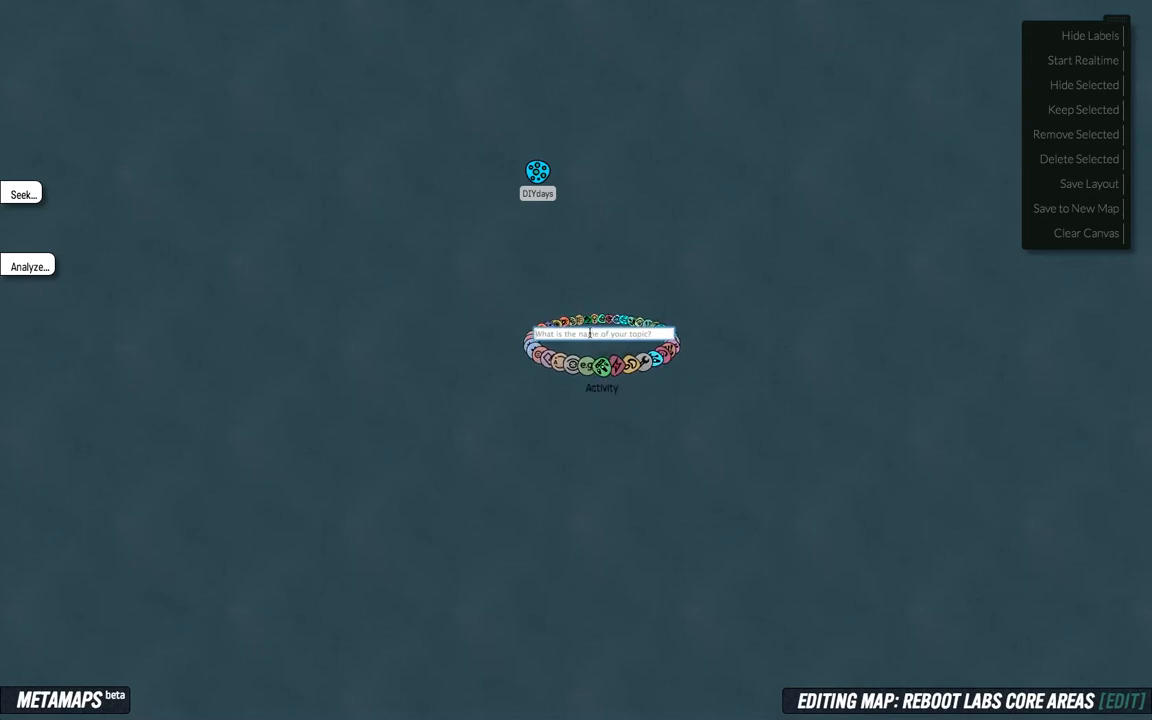
pyautogui.write('Reboot Labs')
pyautogui.press('Return')
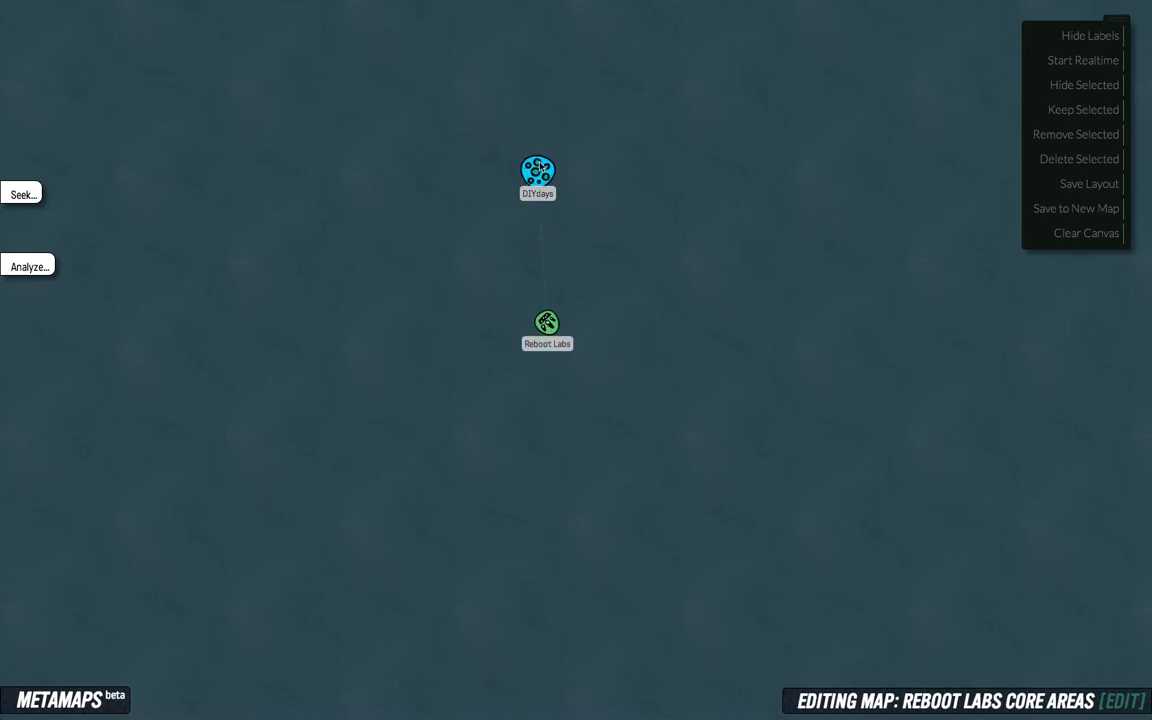
# Connect Reboot Labs to DIYdays with a synapse described as "takes place at" and line Reboot Labs up beneath DIYdays
pyautogui.moveTo(570, 204); pyautogui.dragTo(556, 235)
pyautogui.click(715, 300)
pyautogui.moveTo(548, 325); pyautogui.dragTo(540, 183)
pyautogui.moveTo(538, 181); pyautogui.dragTo(537, 181)
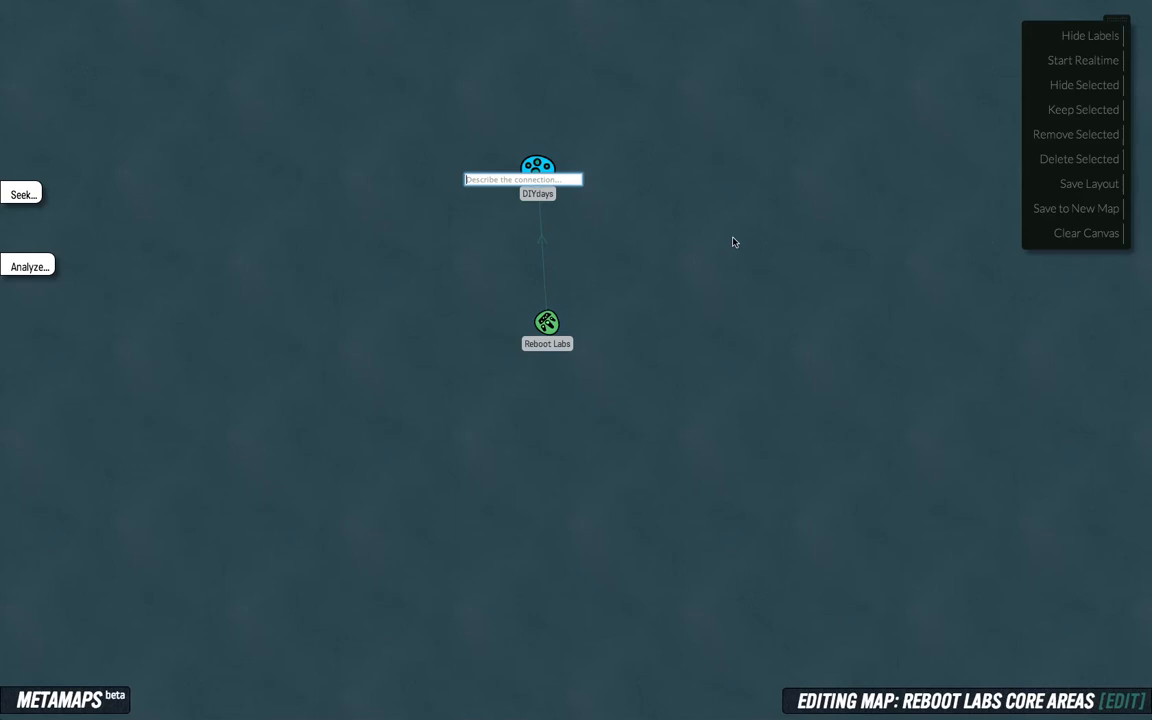
pyautogui.write('takes place at')
pyautogui.press('Down')
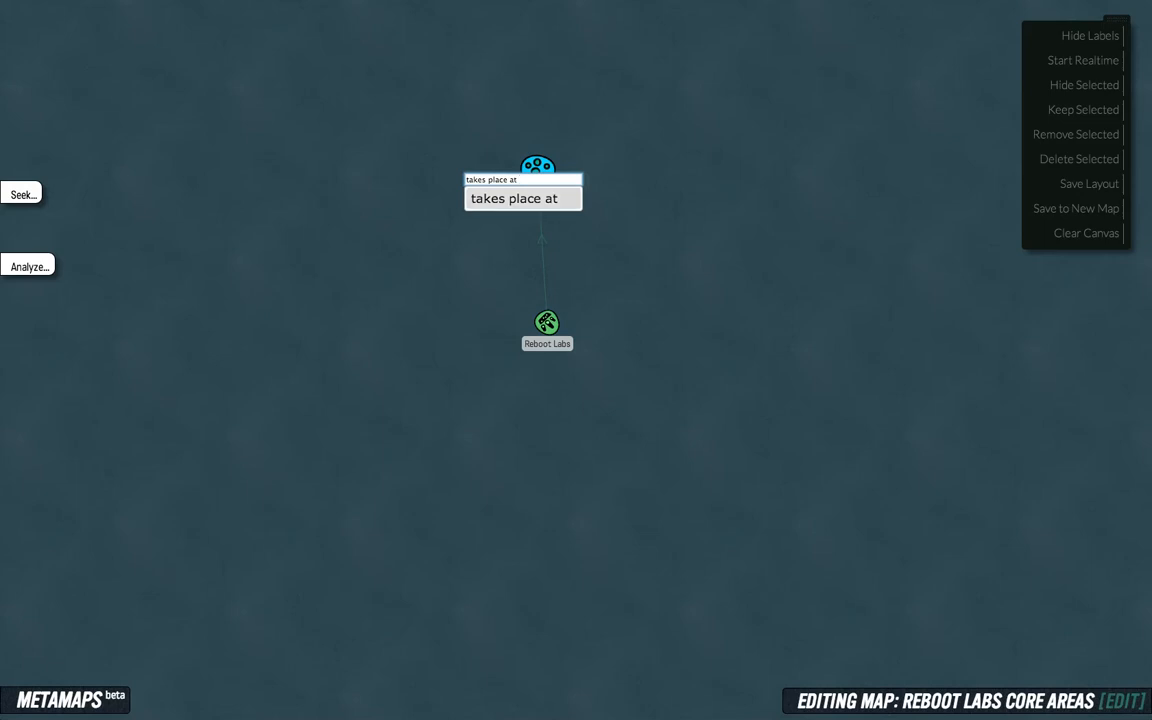
pyautogui.press('Return')
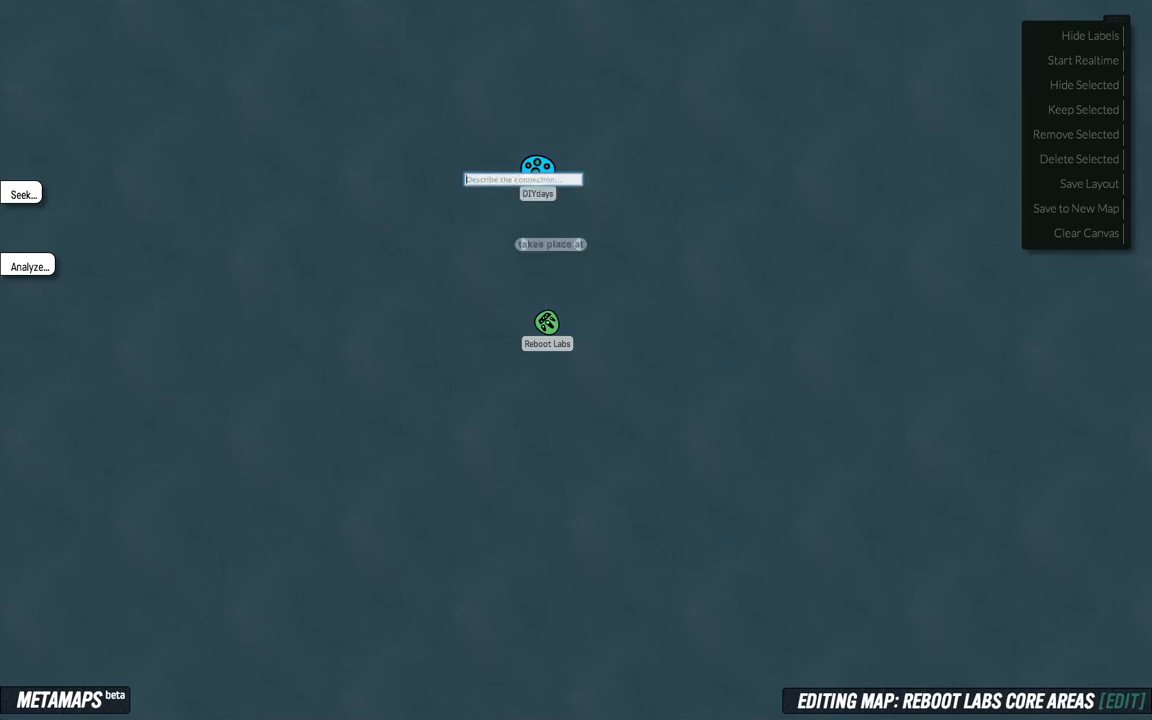
pyautogui.moveTo(548, 327)
pyautogui.mouseDown()
pyautogui.moveTo(522, 350)
pyautogui.moveTo(543, 321)
pyautogui.mouseUp()
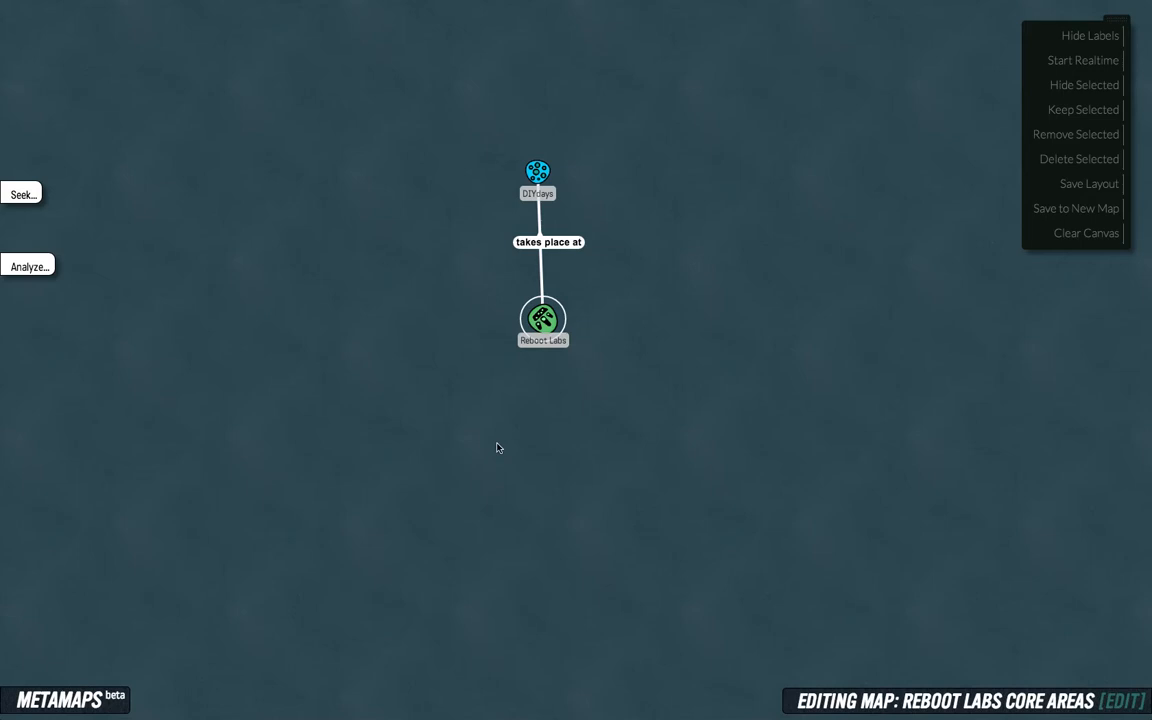
# Add a Location topic named "Health Education Government Humanity Culture Sustainability Urbanization Economy" and move it up and away to the left of DIYdays
pyautogui.doubleClick(548, 465)
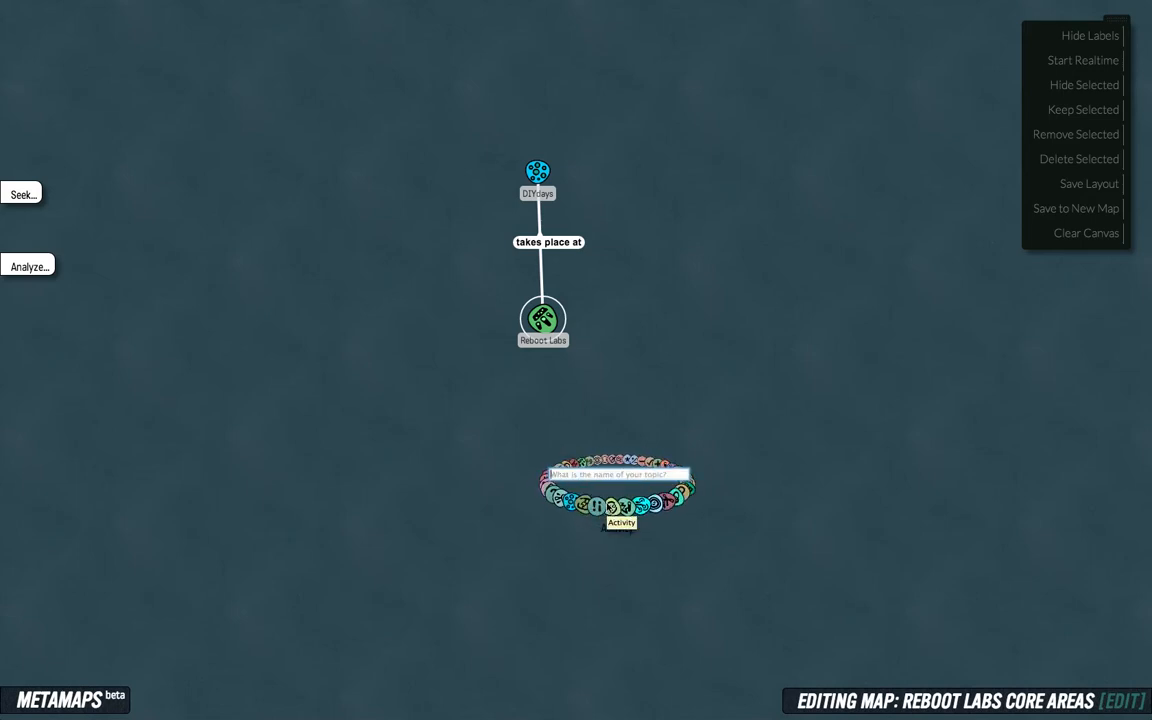
pyautogui.click(629, 509)
pyautogui.write('Sustainability Urbanization  Economy')
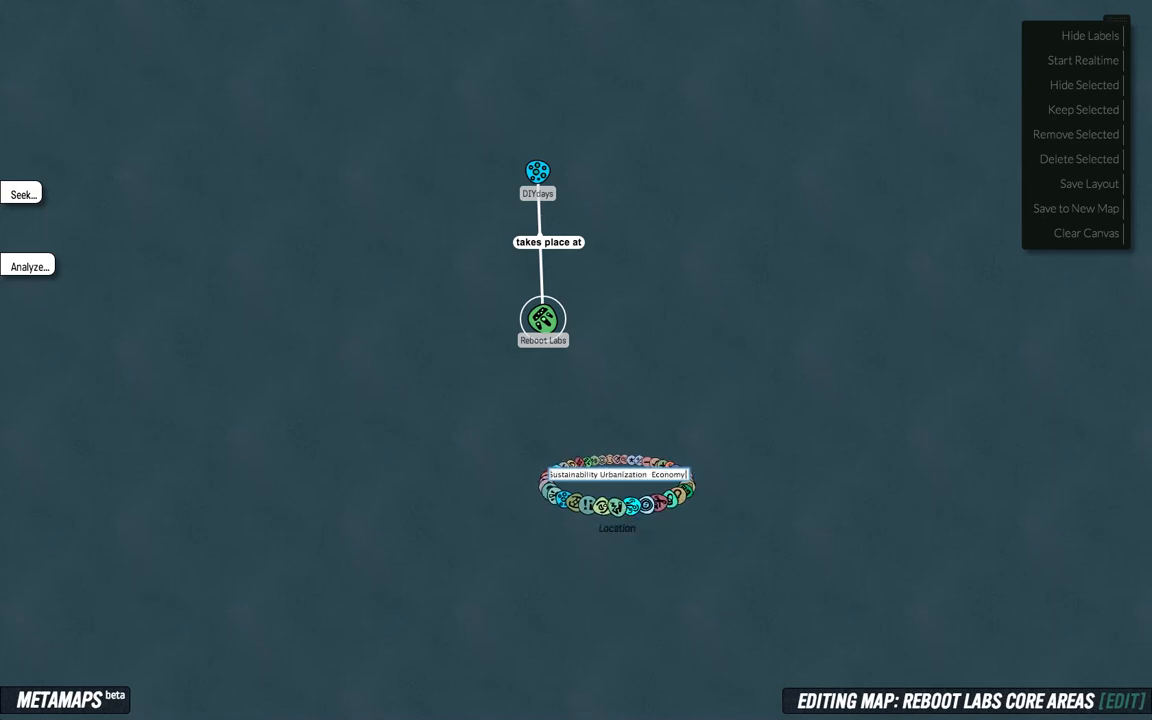
pyautogui.press('Return')
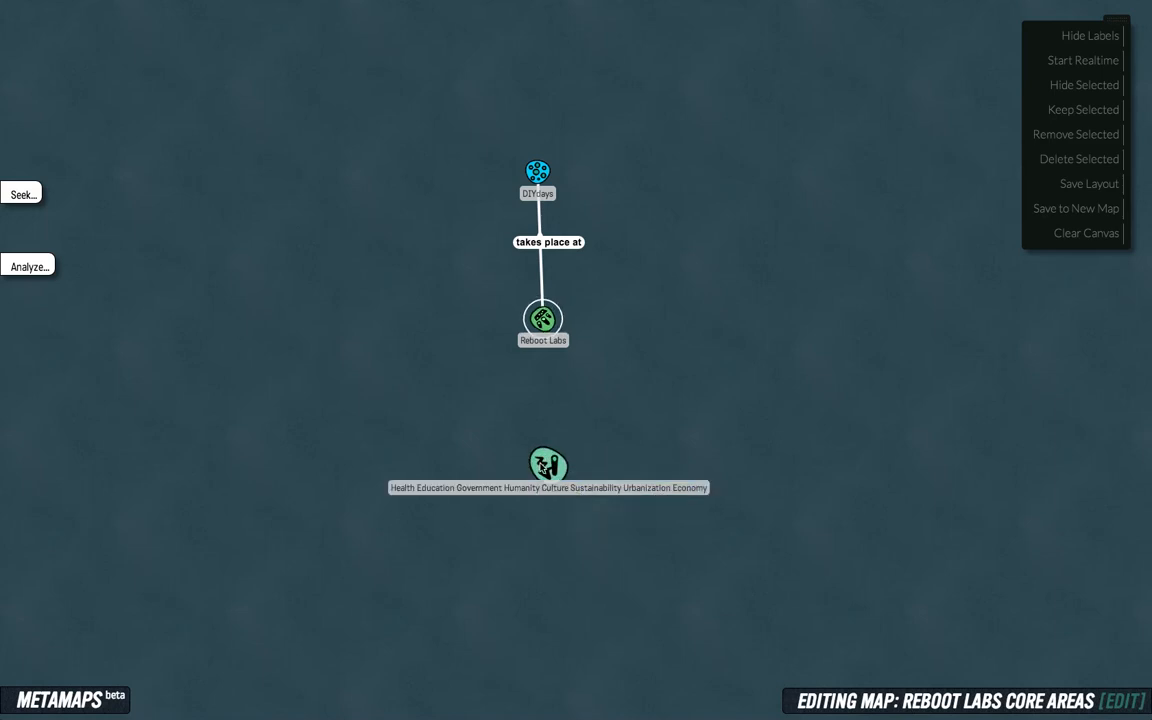
pyautogui.moveTo(405, 354); pyautogui.dragTo(231, 152)
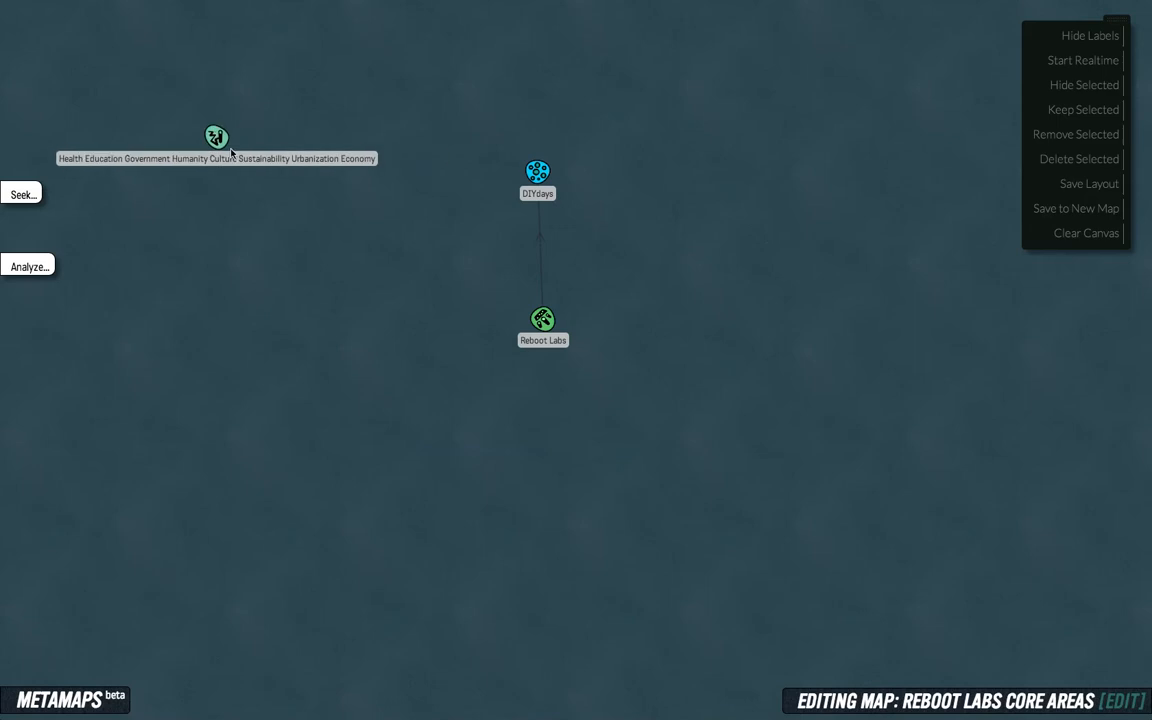
# Add two Wildcard topics named "Health" and "Education" to the left of Reboot Labs
pyautogui.doubleClick(332, 330)
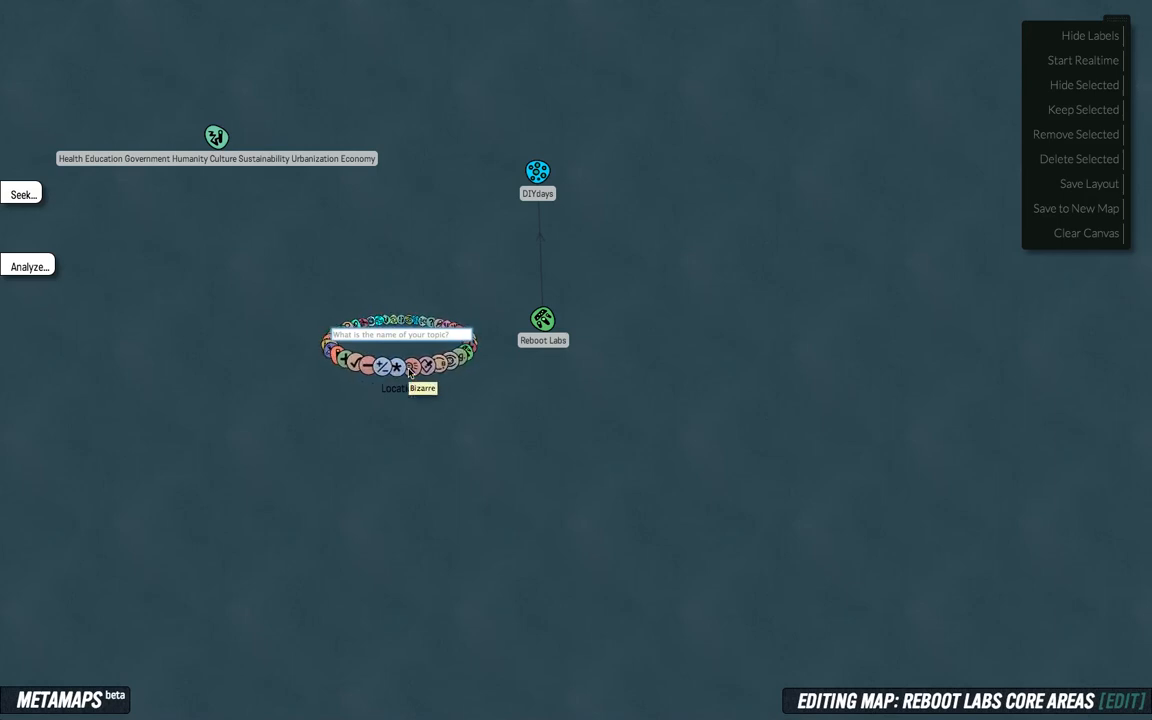
pyautogui.click(400, 368)
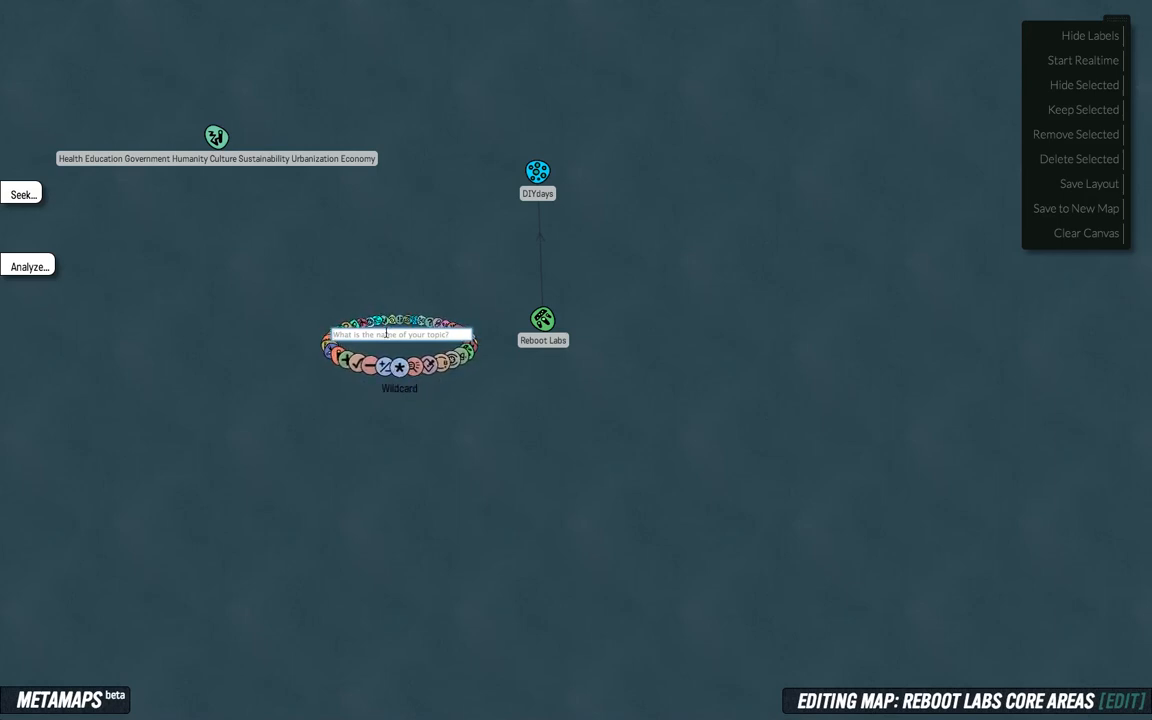
pyautogui.write('Health')
pyautogui.press('Return')
pyautogui.write('Educ')
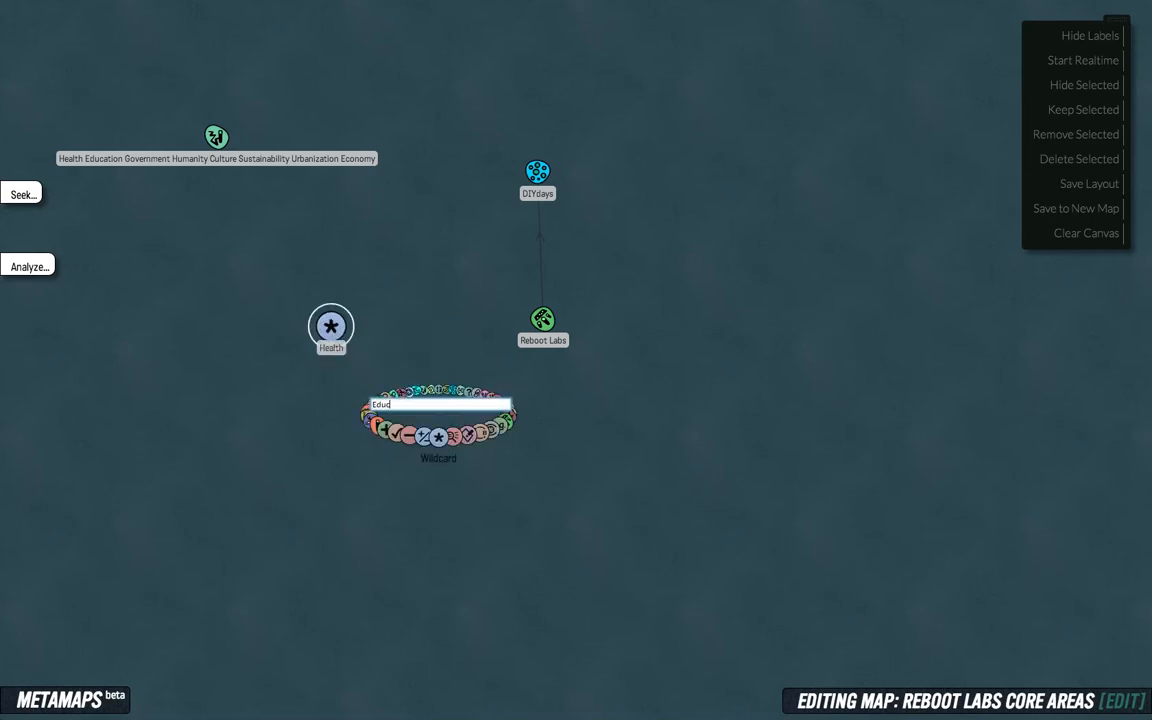
pyautogui.write('ation')
pyautogui.press('Return')
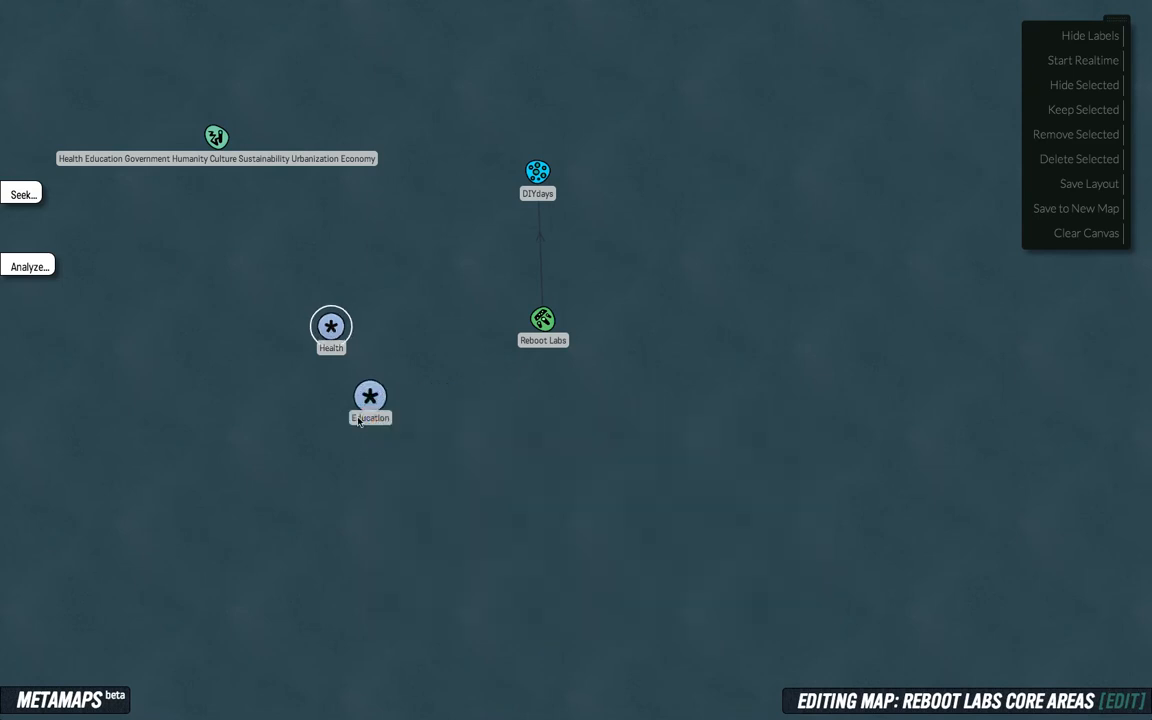
# Add two Wildcard topics named "Government" and "Humanity", continuing the arc below Education
pyautogui.doubleClick(430, 462)
pyautogui.write('Govern')
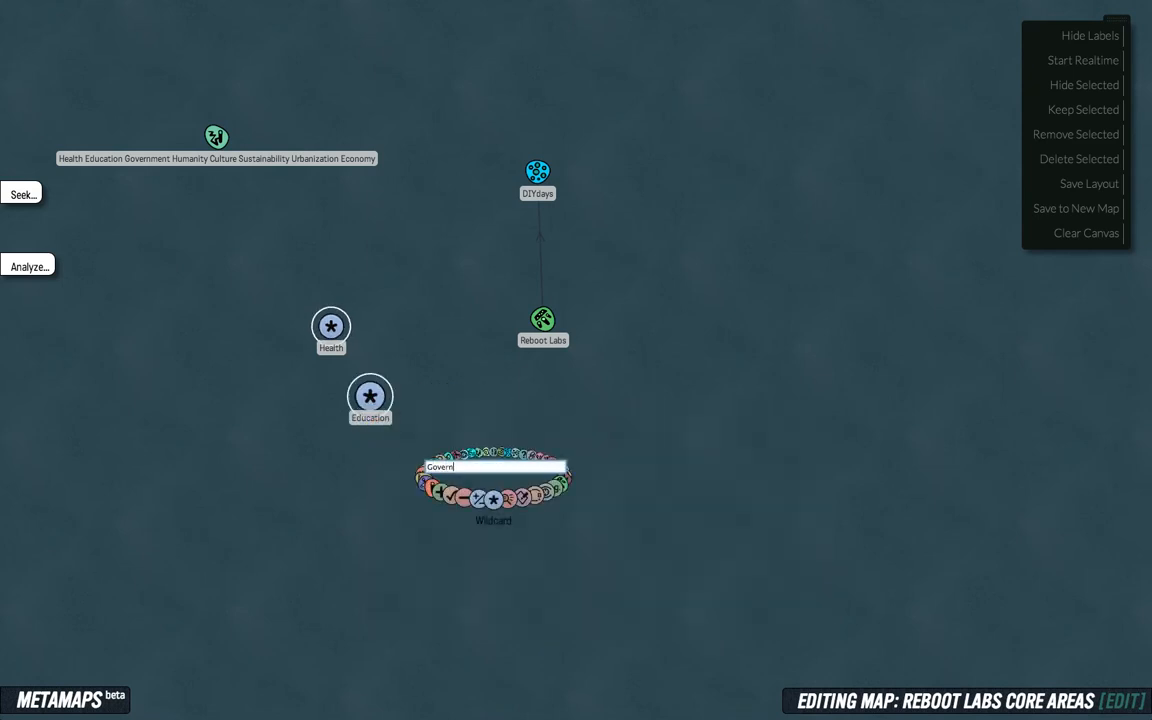
pyautogui.write('ment')
pyautogui.press('Return')
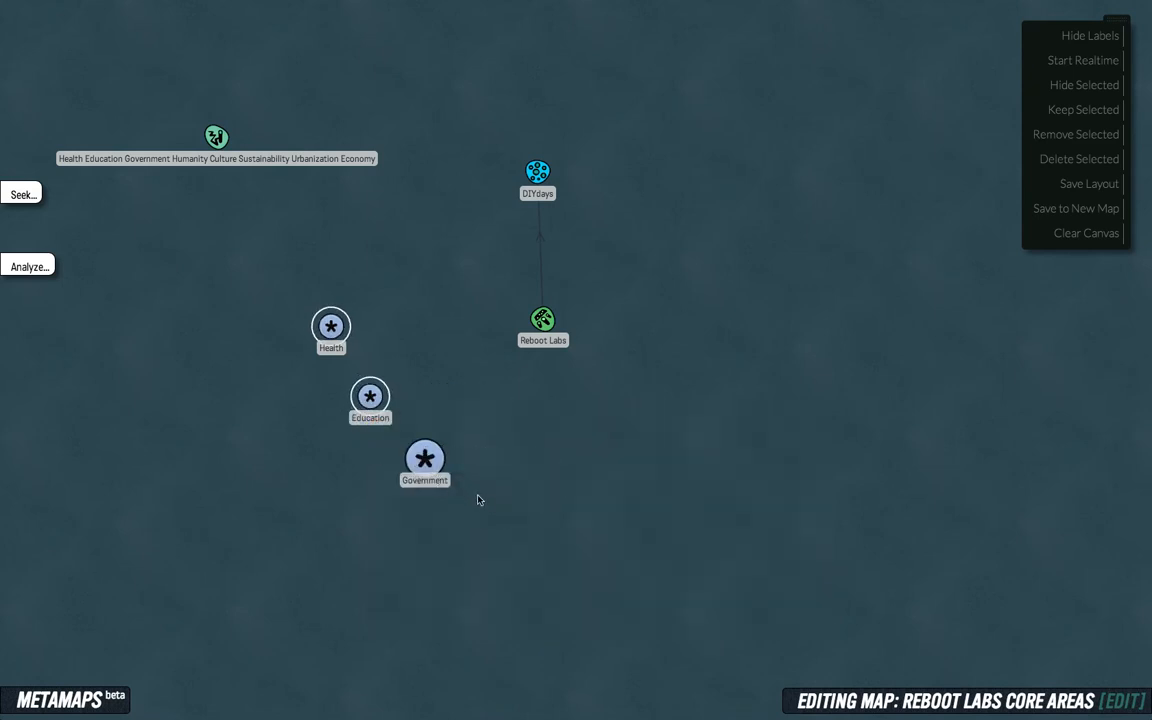
pyautogui.doubleClick(478, 500)
pyautogui.write('Humanit')
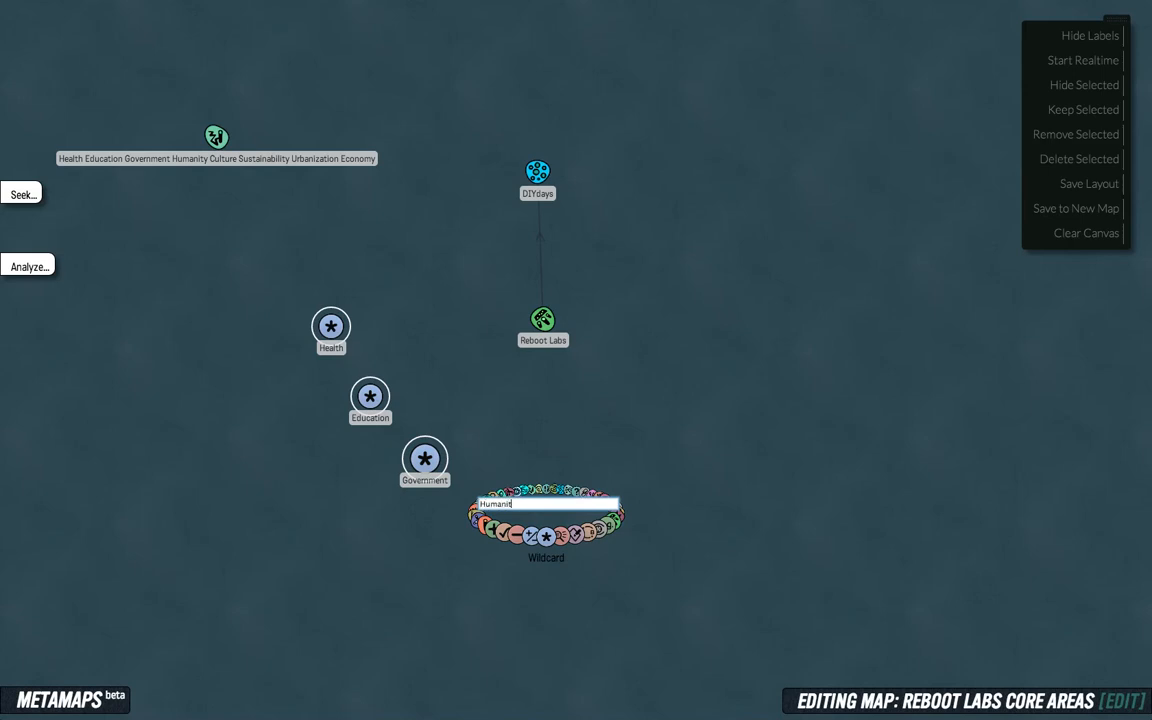
pyautogui.write('y')
pyautogui.press('Return')
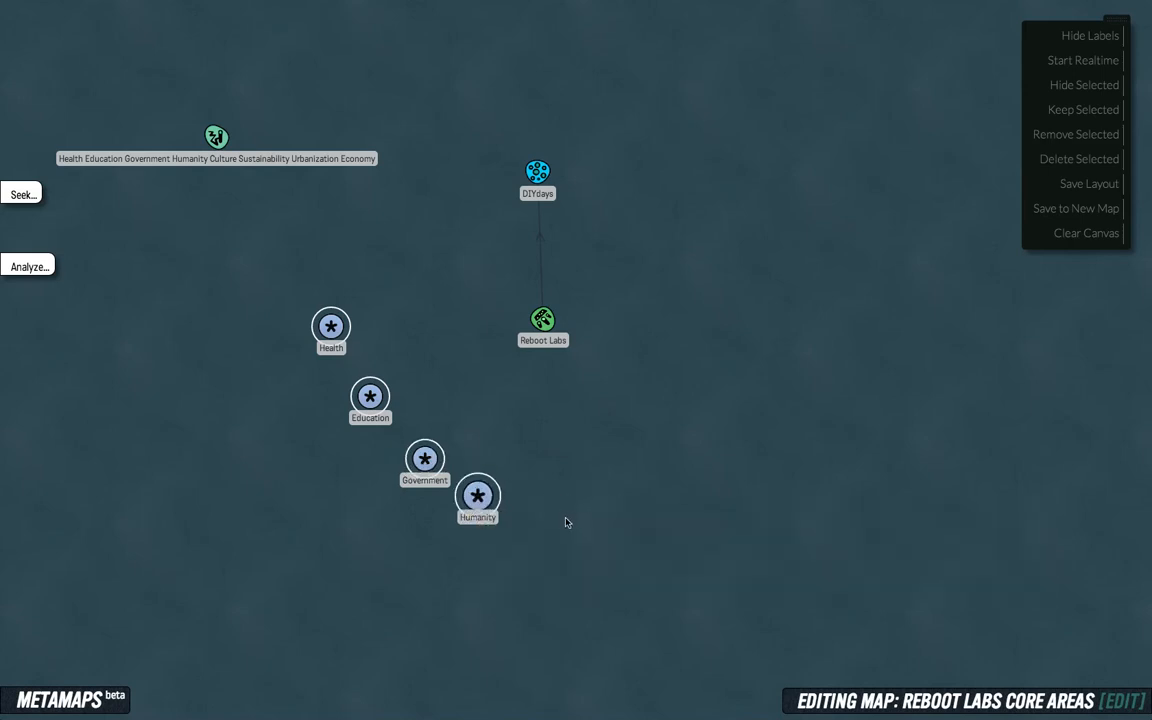
# Add two Wildcard topics named "Culture" and "Sustainability", continuing the arc beneath Reboot Labs to the right of Humanity
pyautogui.doubleClick(563, 522)
pyautogui.write('Culture')
pyautogui.press('Return')
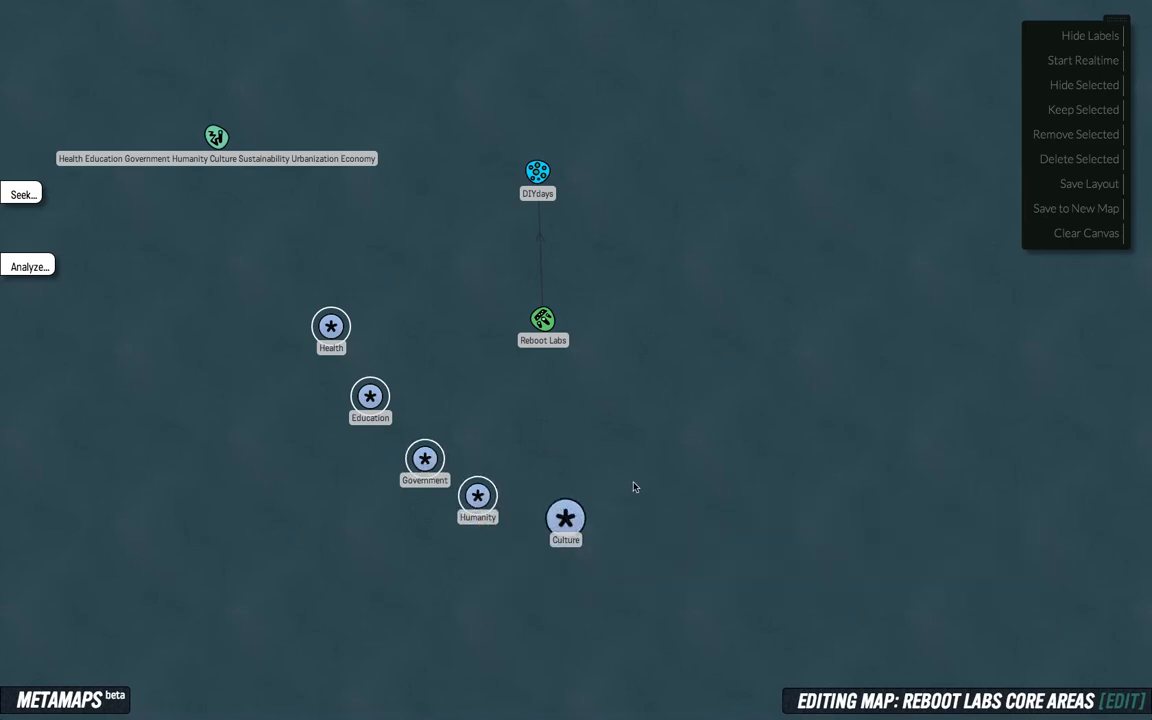
pyautogui.doubleClick(648, 488)
pyautogui.write('Sustainability')
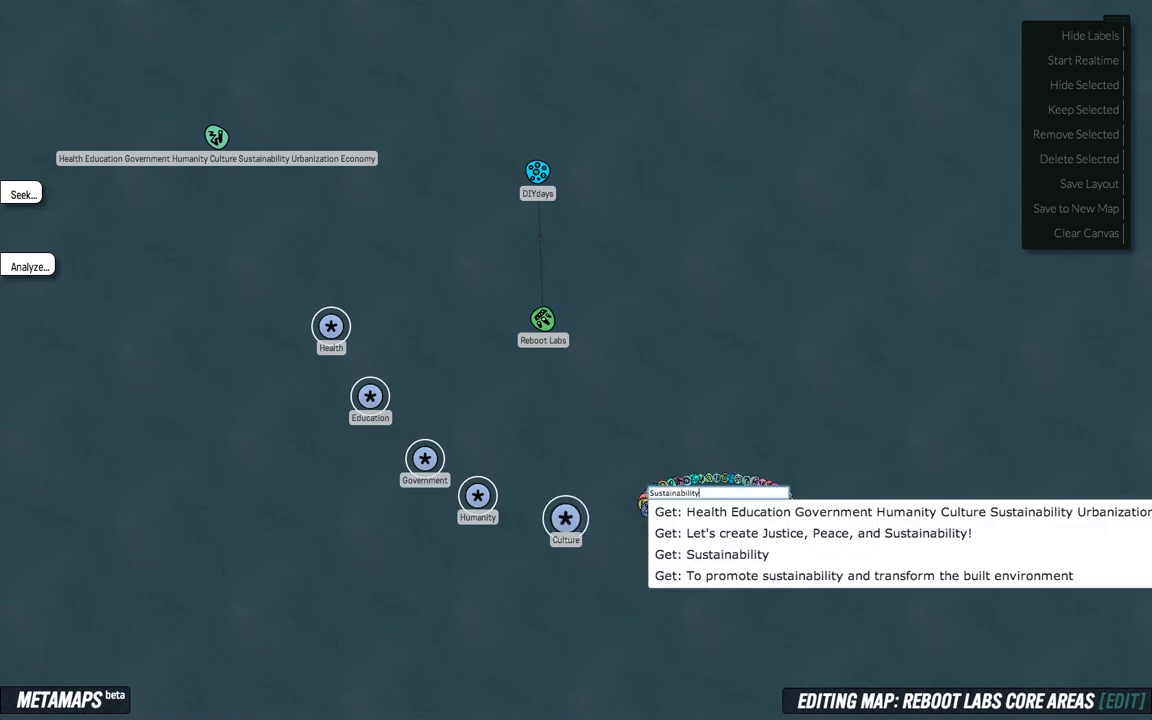
pyautogui.press('Return')
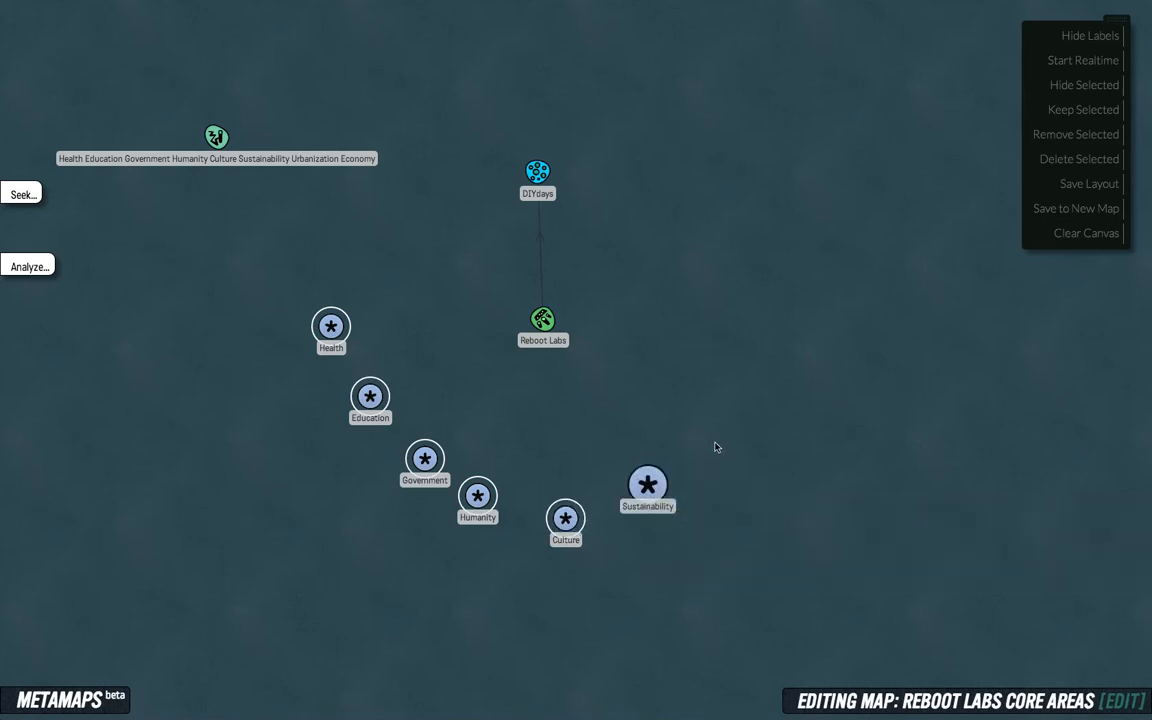
# Add two Wildcard topics named "Urbanization" and "Economy", continuing the arc up and to the right of Sustainability
pyautogui.doubleClick(718, 453)
pyautogui.write('Urbanization')
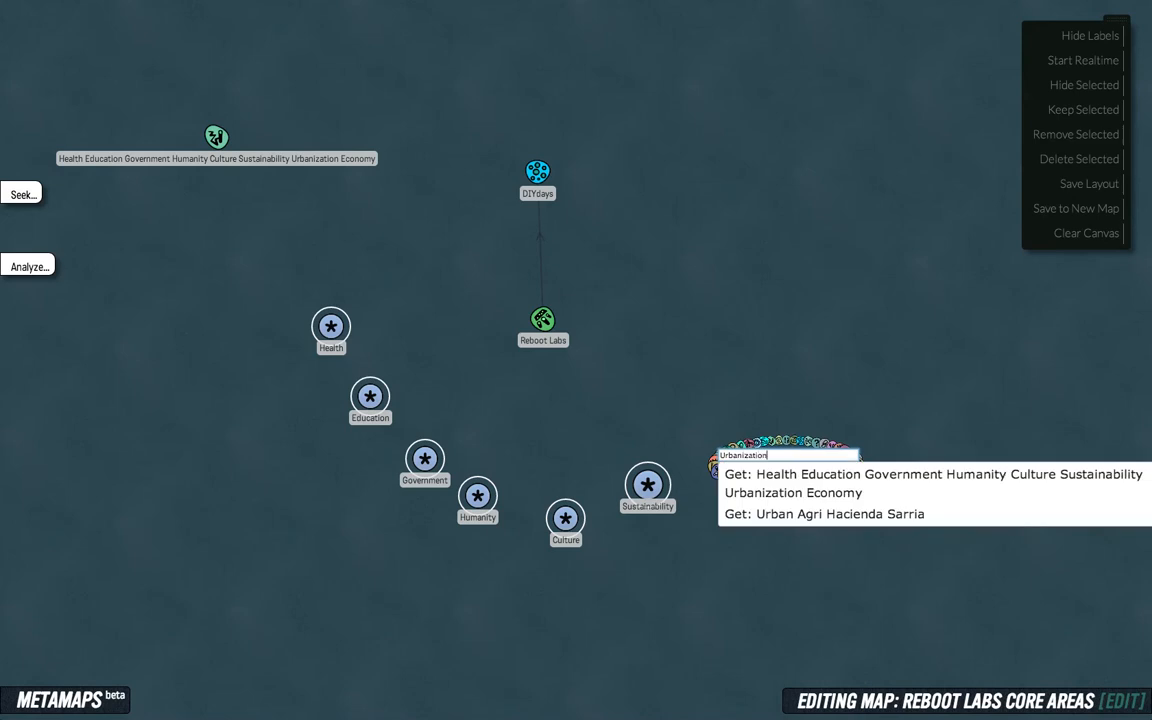
pyautogui.press('Return')
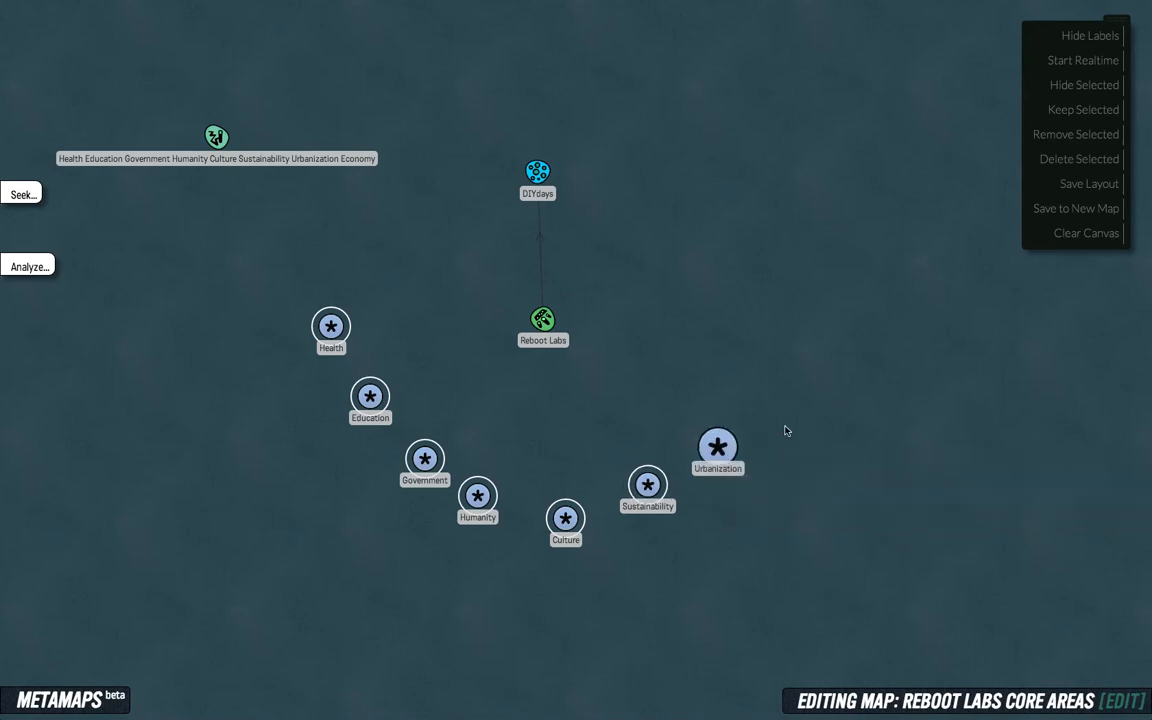
pyautogui.doubleClick(785, 430)
pyautogui.write('Economy')
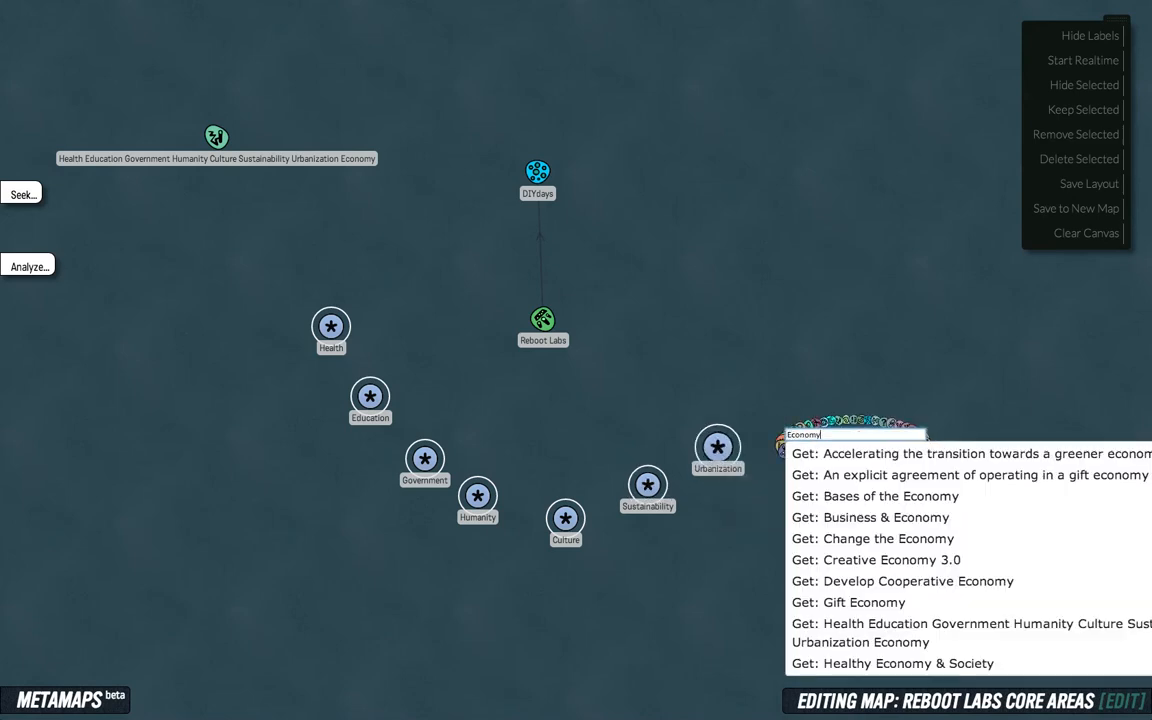
pyautogui.press('Return')
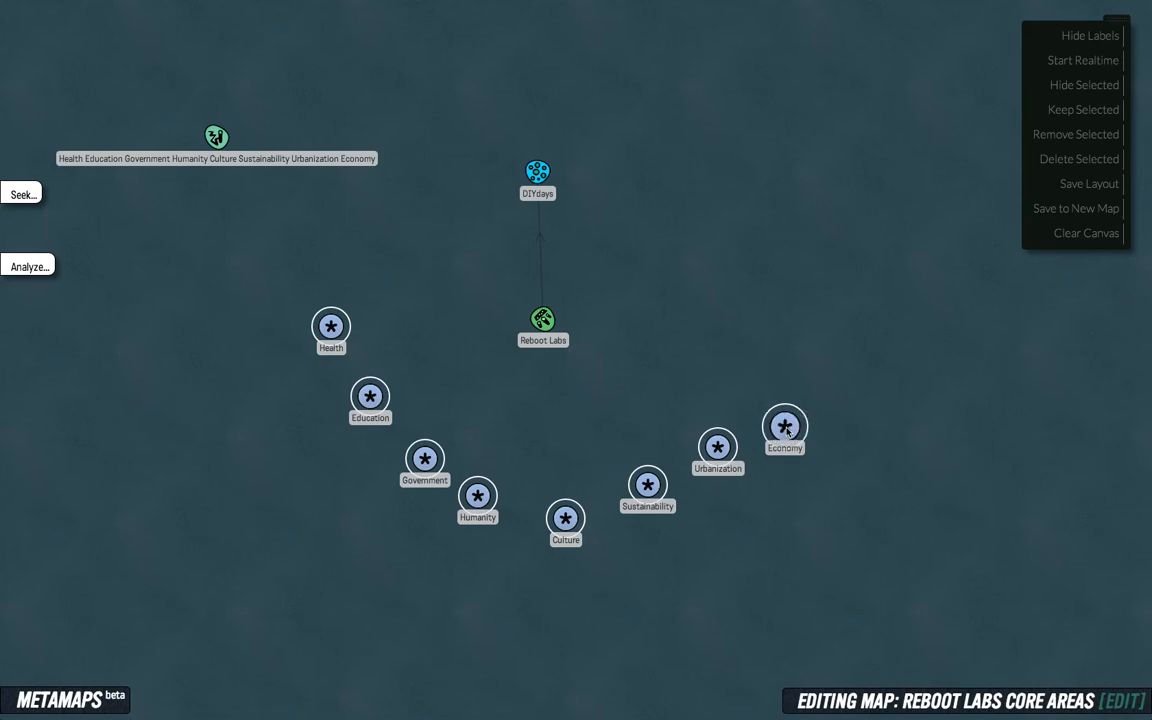
# Connect Economy and Urbanization to Reboot Labs with synapses described as "is a core focus of", shifting both topics outward
pyautogui.moveTo(787, 430); pyautogui.dragTo(543, 319)
pyautogui.write('is a co')
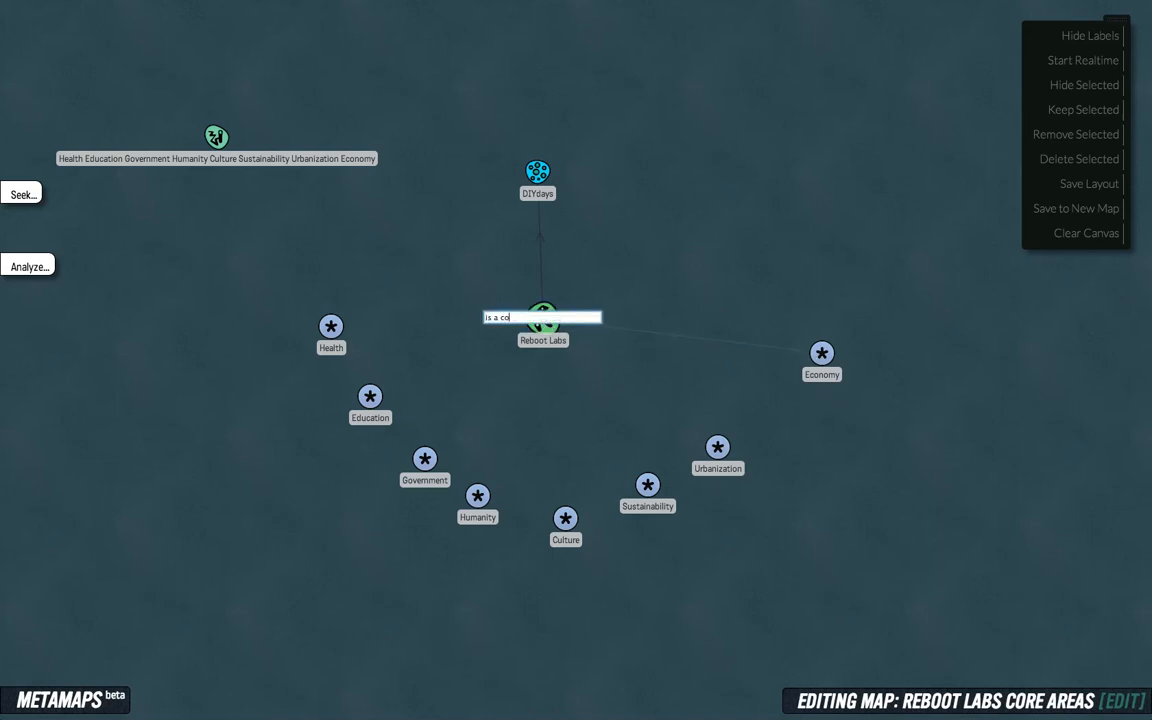
pyautogui.write('re focus of')
pyautogui.press('Return')
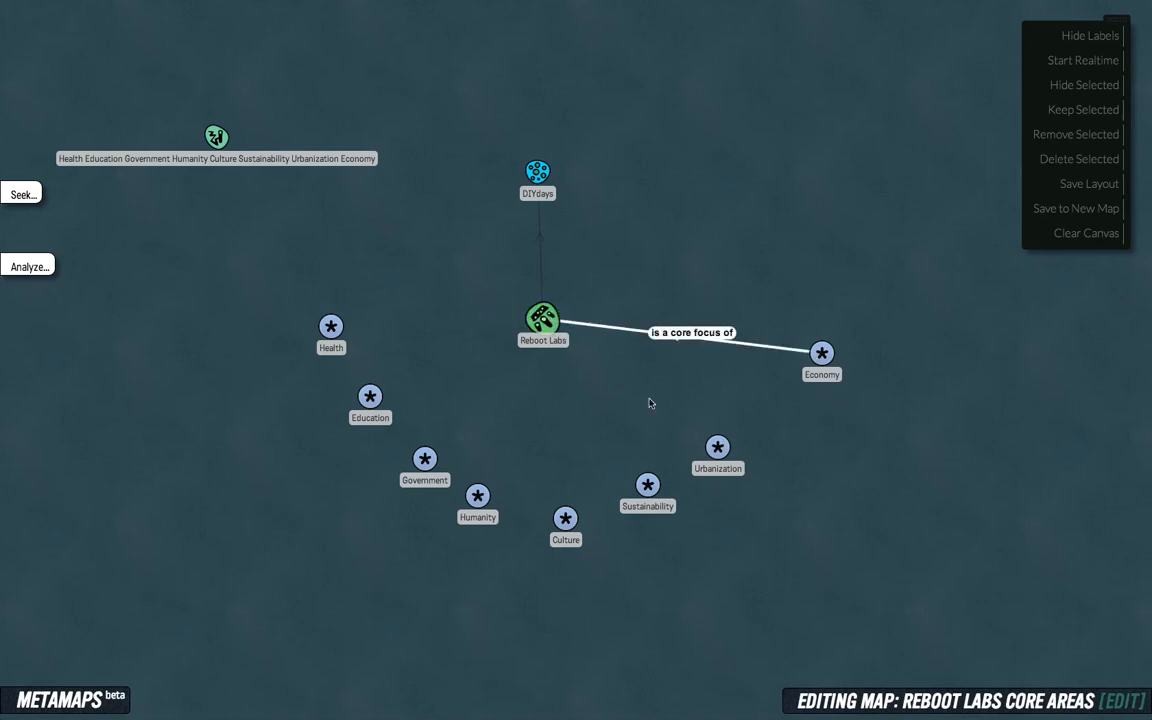
pyautogui.moveTo(718, 445); pyautogui.dragTo(543, 321)
pyautogui.write('is a c')
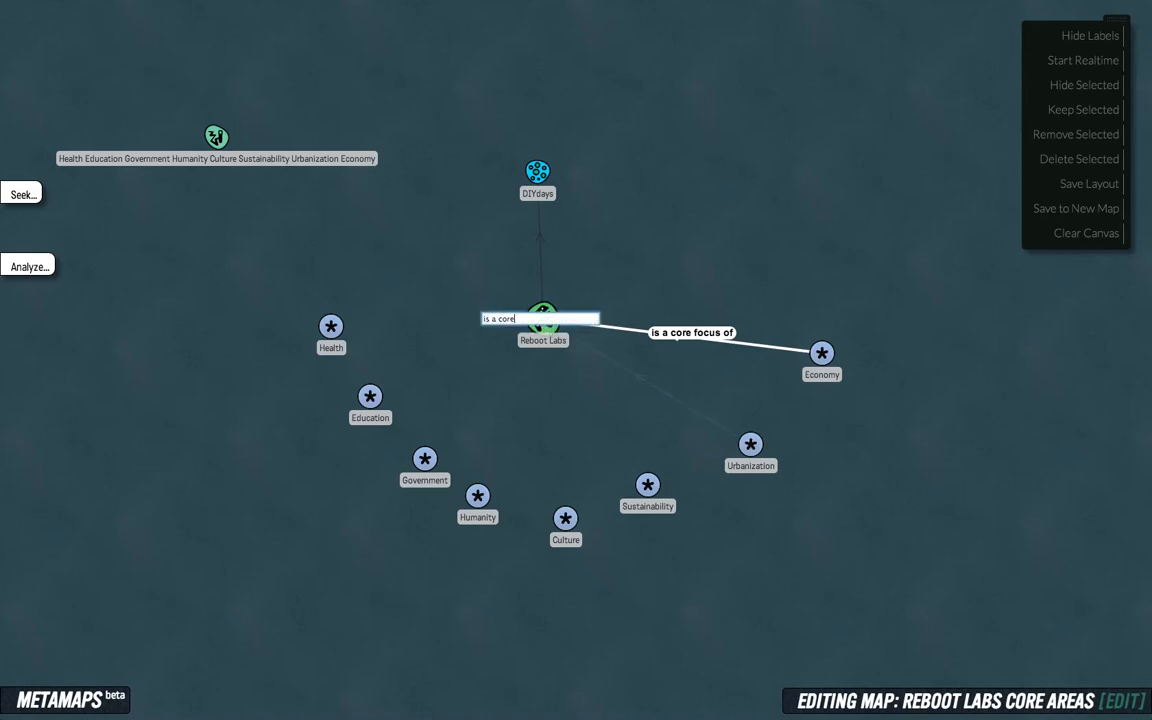
pyautogui.write('ore')
pyautogui.press('Down')
pyautogui.press('Return')
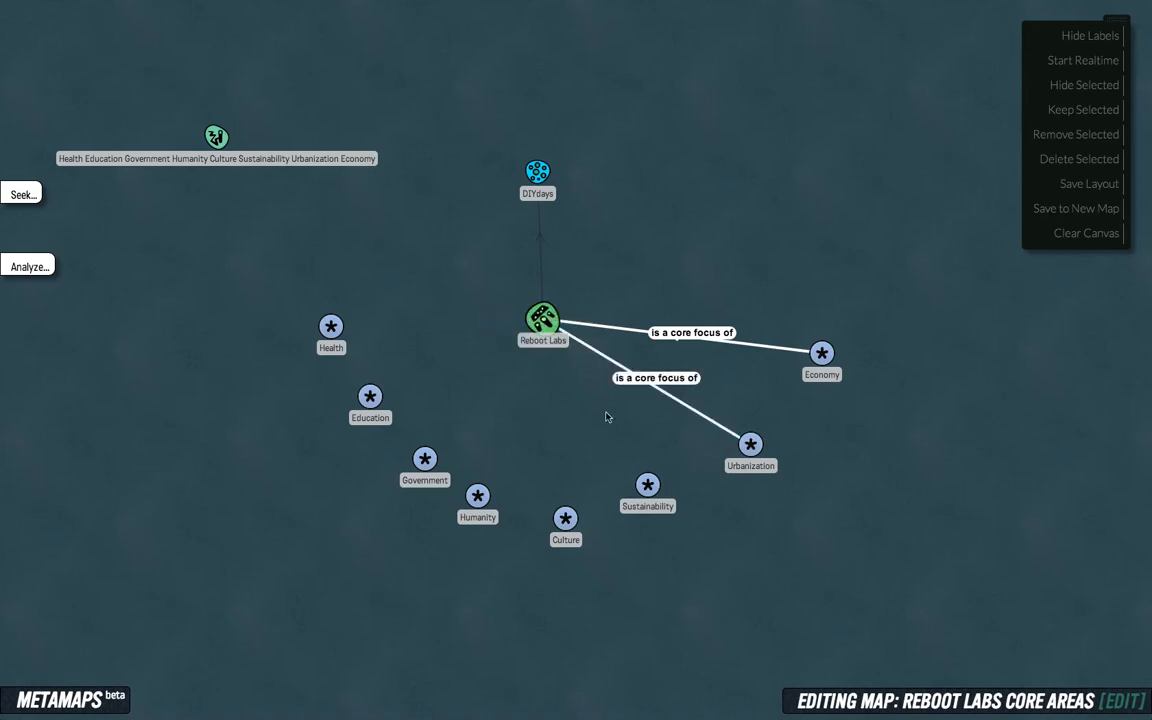
# Connect Sustainability and Culture to Reboot Labs with synapses described as "is a core focus of"
pyautogui.moveTo(648, 485); pyautogui.dragTo(543, 318)
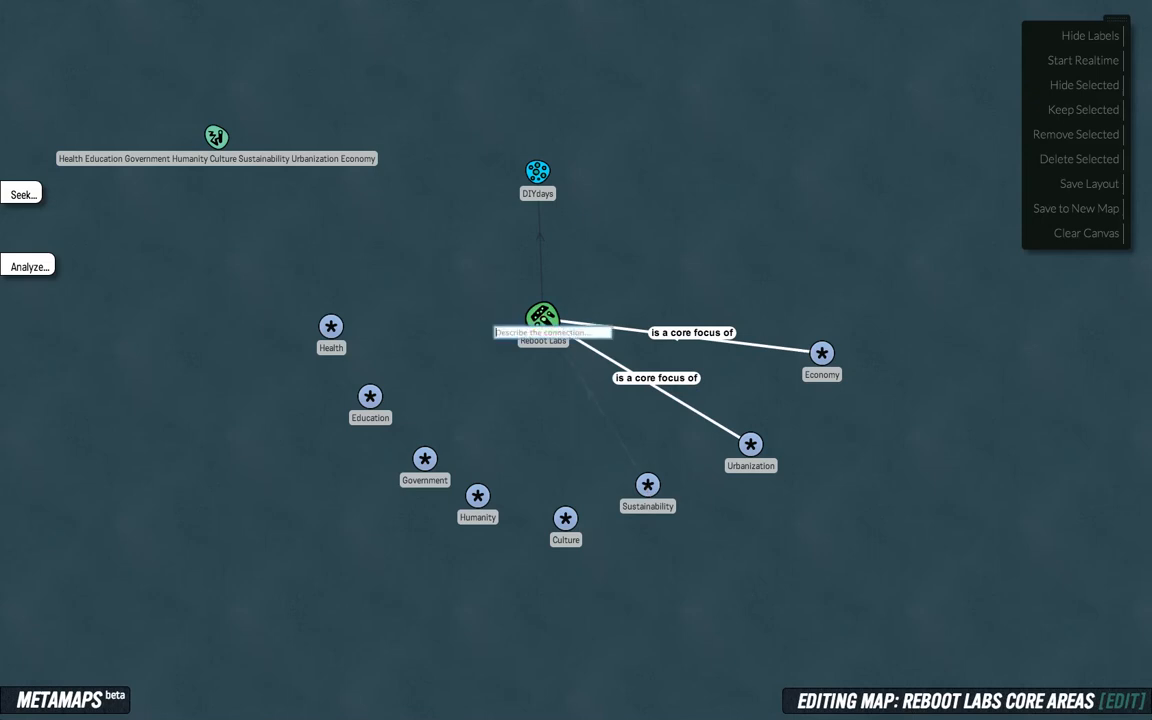
pyautogui.write('is a core focus of')
pyautogui.press('Return')
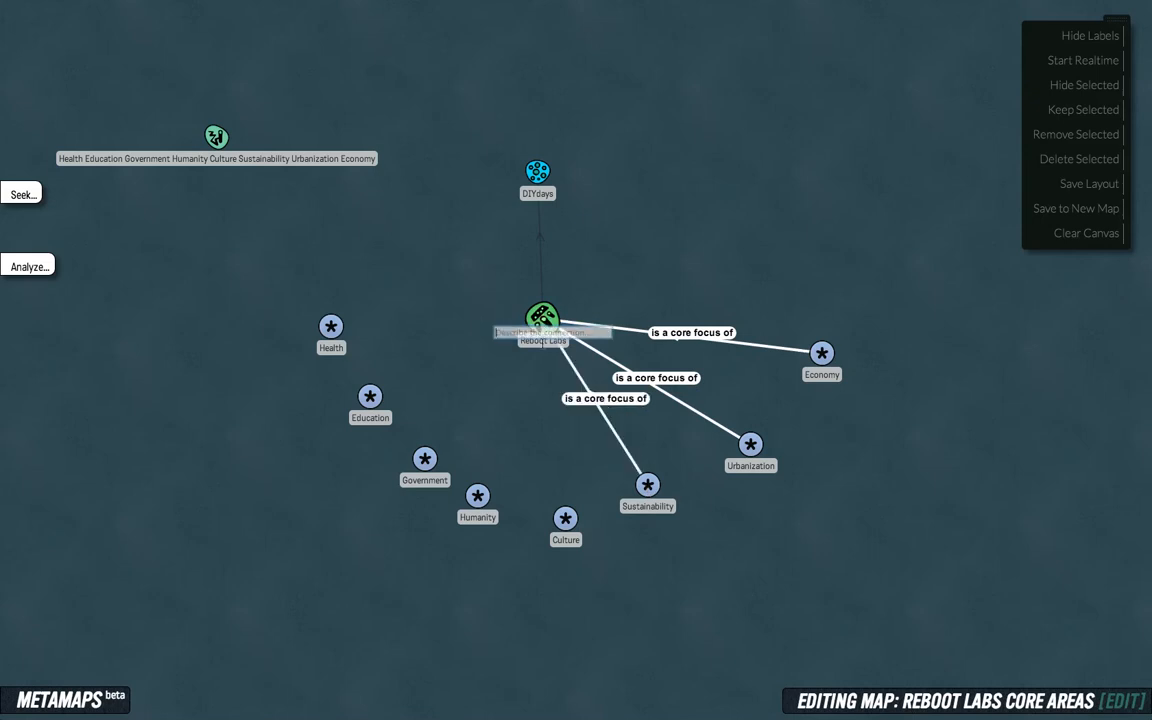
pyautogui.moveTo(565, 518); pyautogui.dragTo(543, 318)
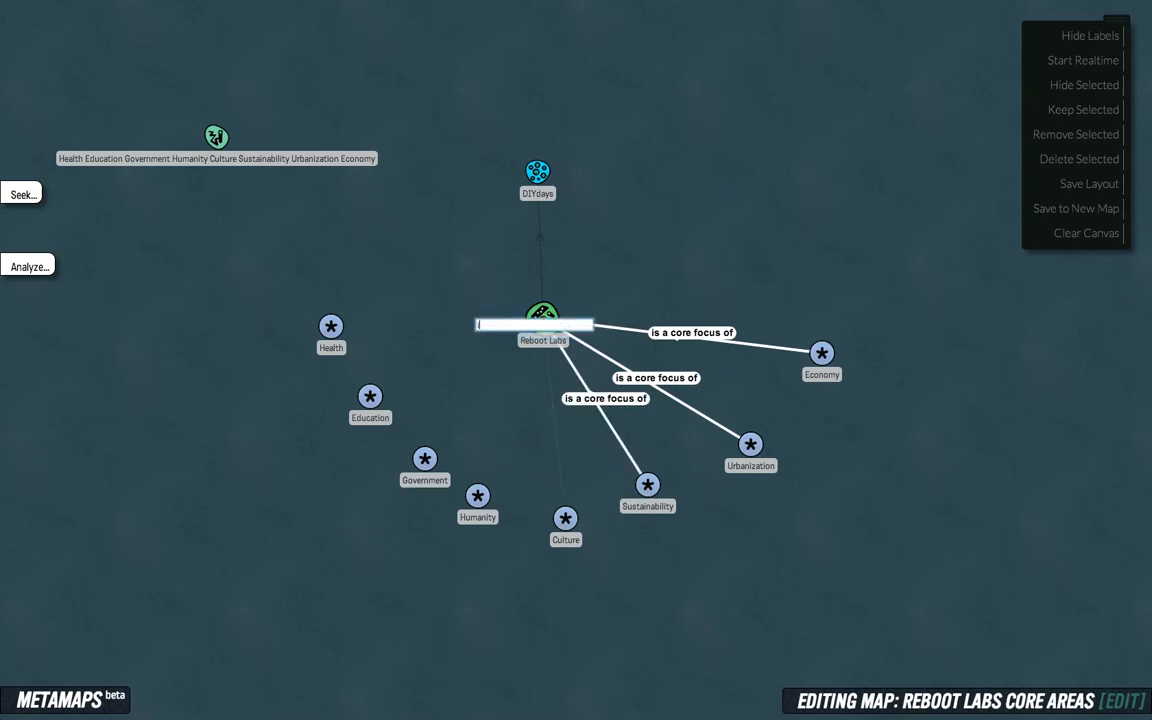
pyautogui.write('is a core focus of')
pyautogui.press('Return')
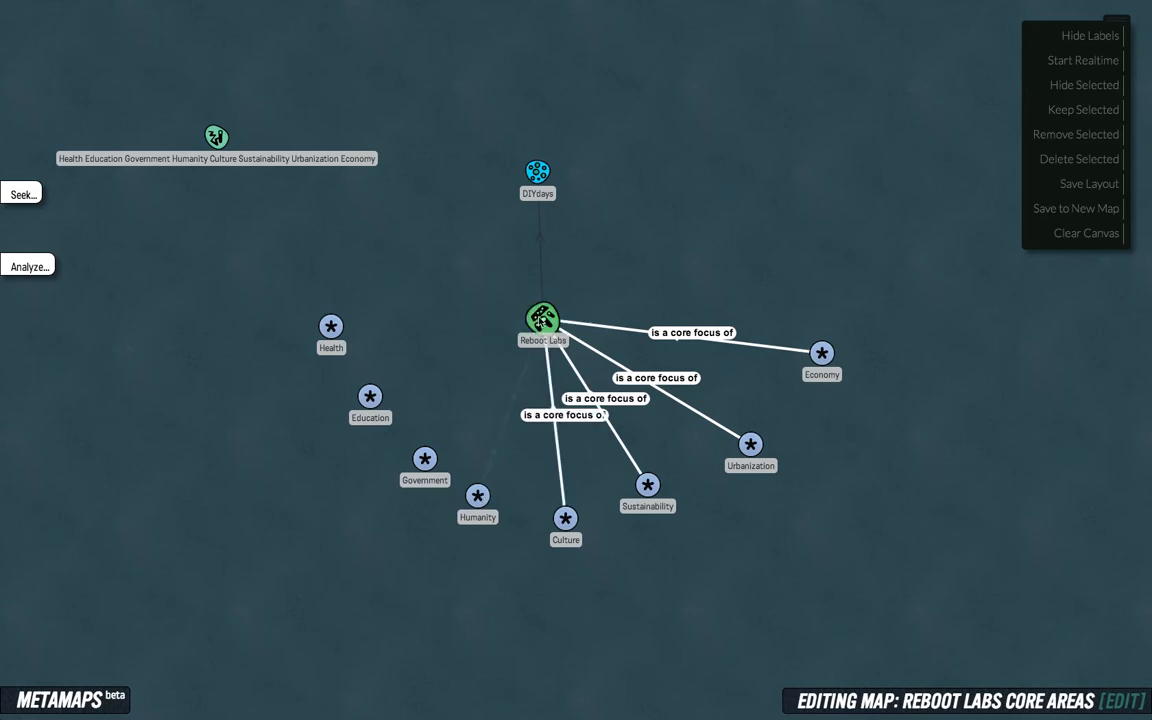
# Connect Humanity and Government to Reboot Labs with synapses described as "is a core focus of"
pyautogui.write('is a core focus of')
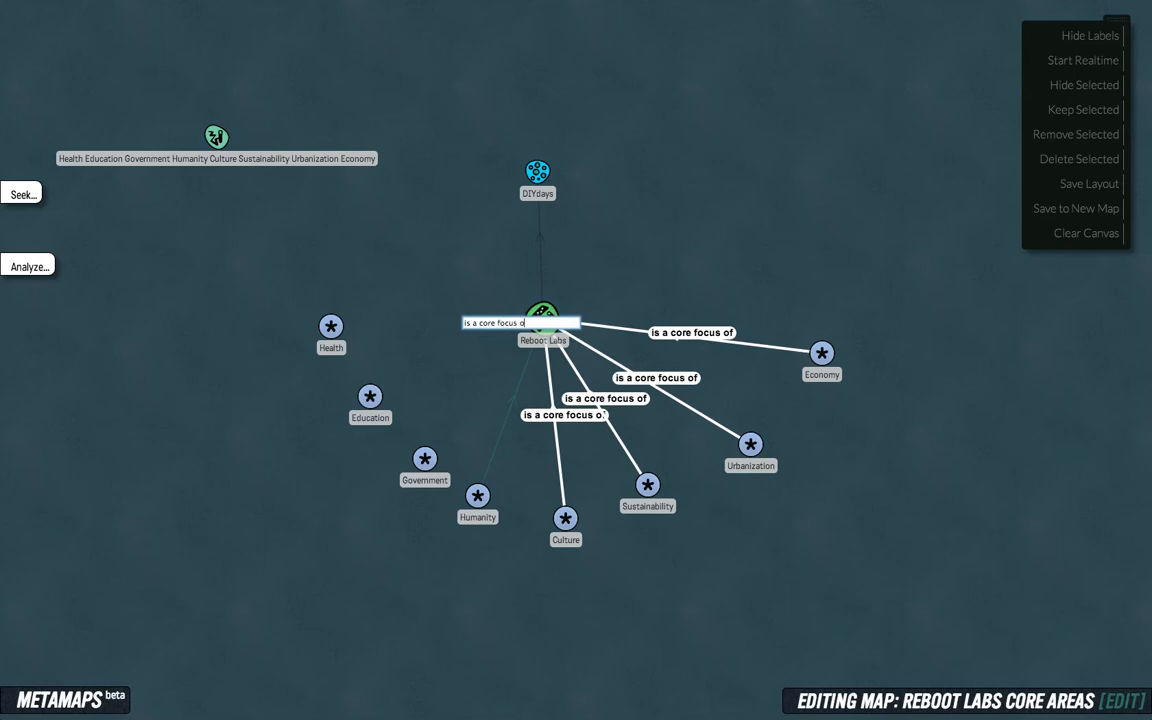
pyautogui.press('Return')
pyautogui.moveTo(425, 458); pyautogui.dragTo(542, 318)
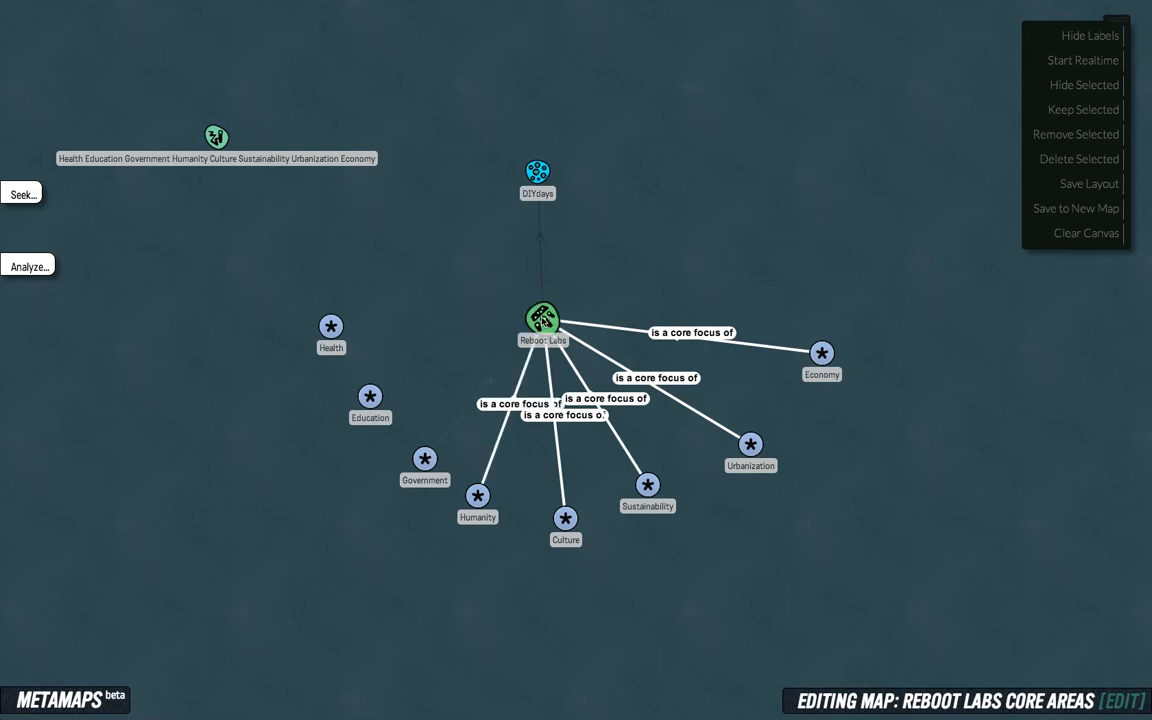
pyautogui.write('is a core focus of')
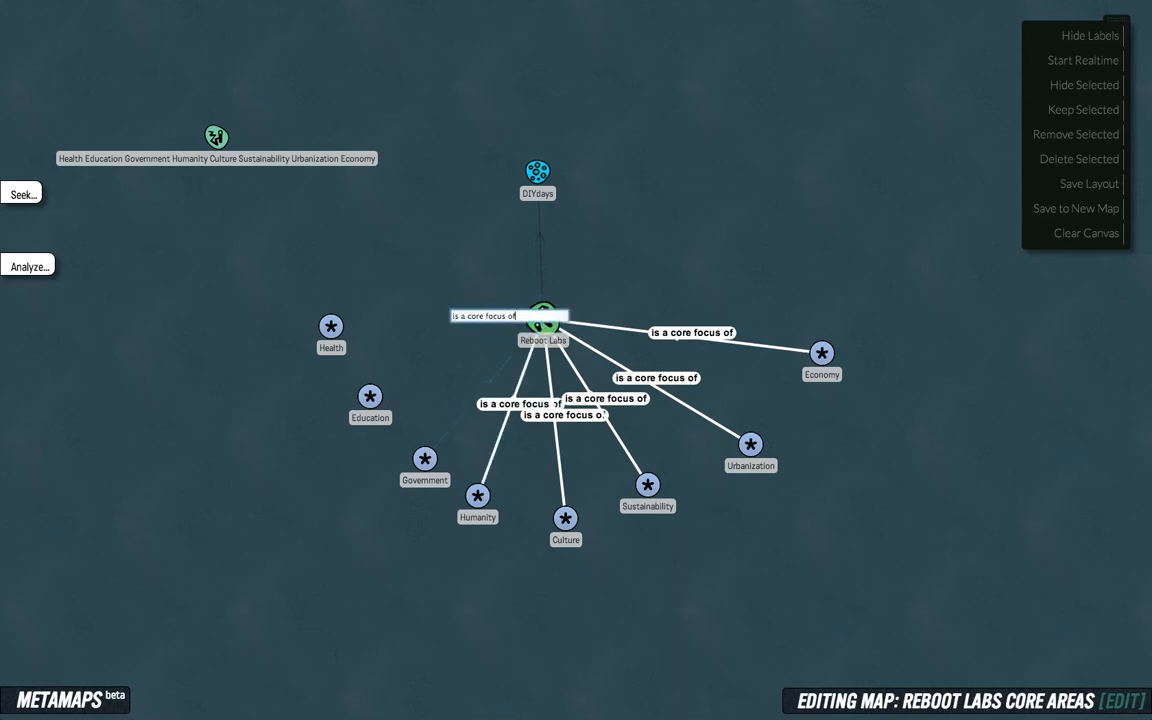
pyautogui.press('Return')
# Connect Education and Health to Reboot Labs with synapses described as "is a core focus of"
pyautogui.moveTo(369, 397); pyautogui.dragTo(542, 318)
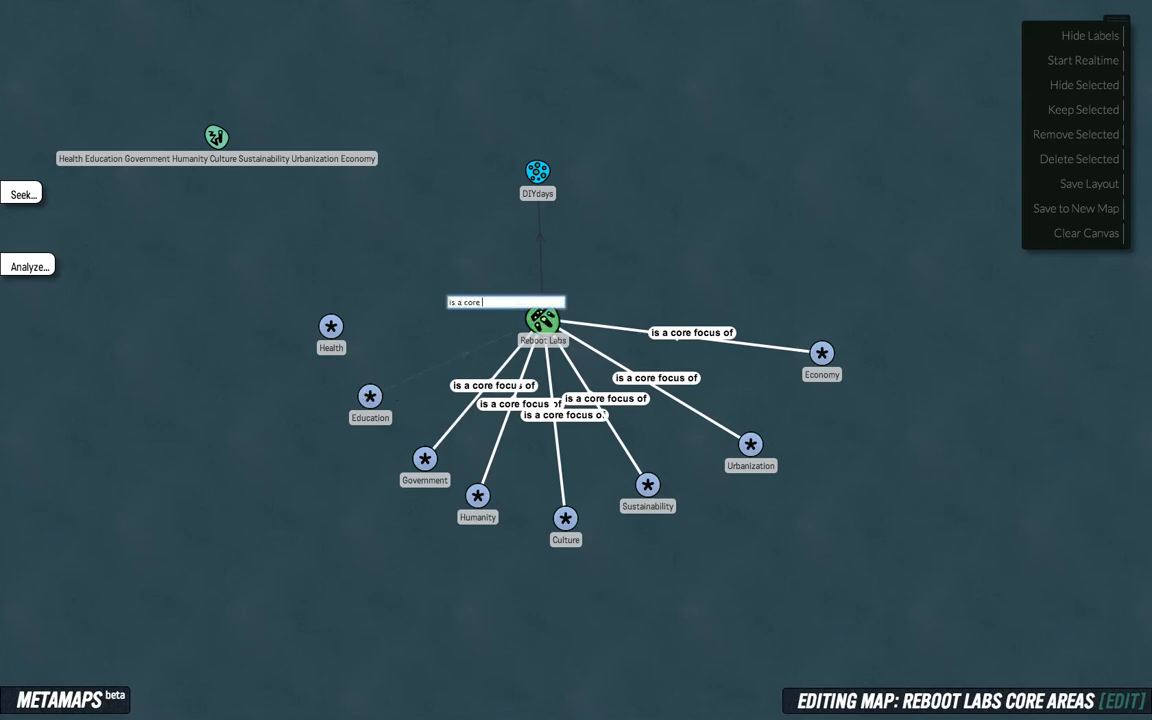
pyautogui.press('Return')
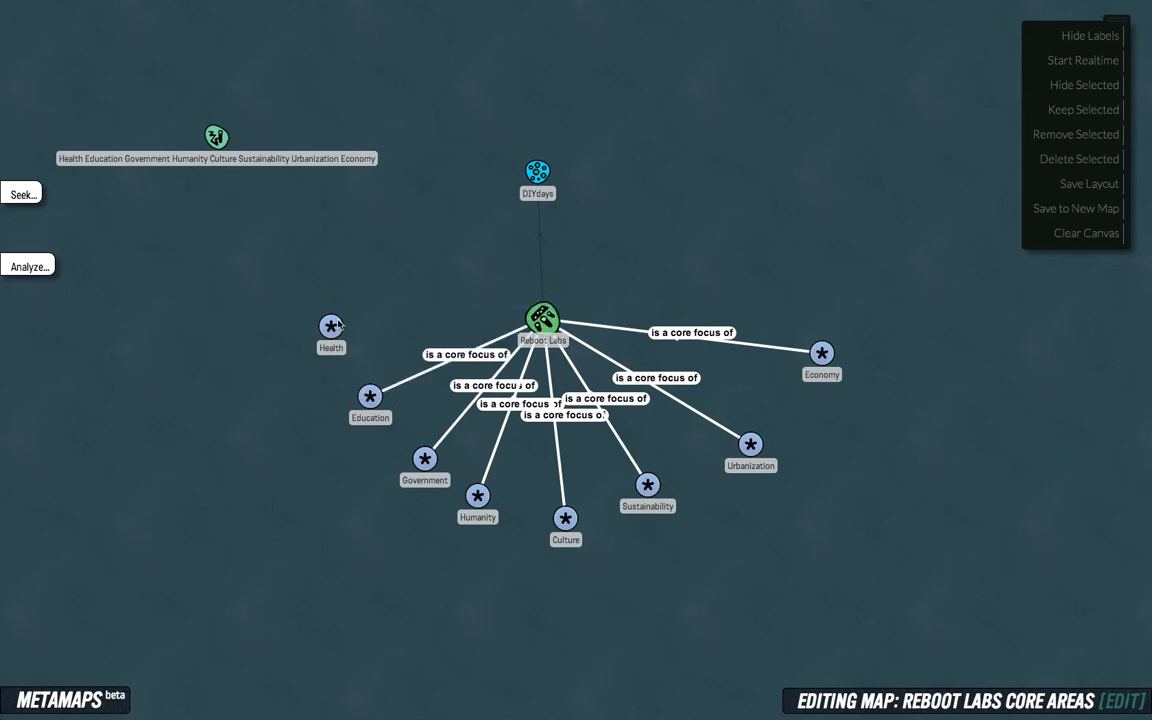
pyautogui.moveTo(331, 326)
pyautogui.mouseDown()
pyautogui.moveTo(495, 292)
pyautogui.moveTo(542, 318)
pyautogui.mouseUp()
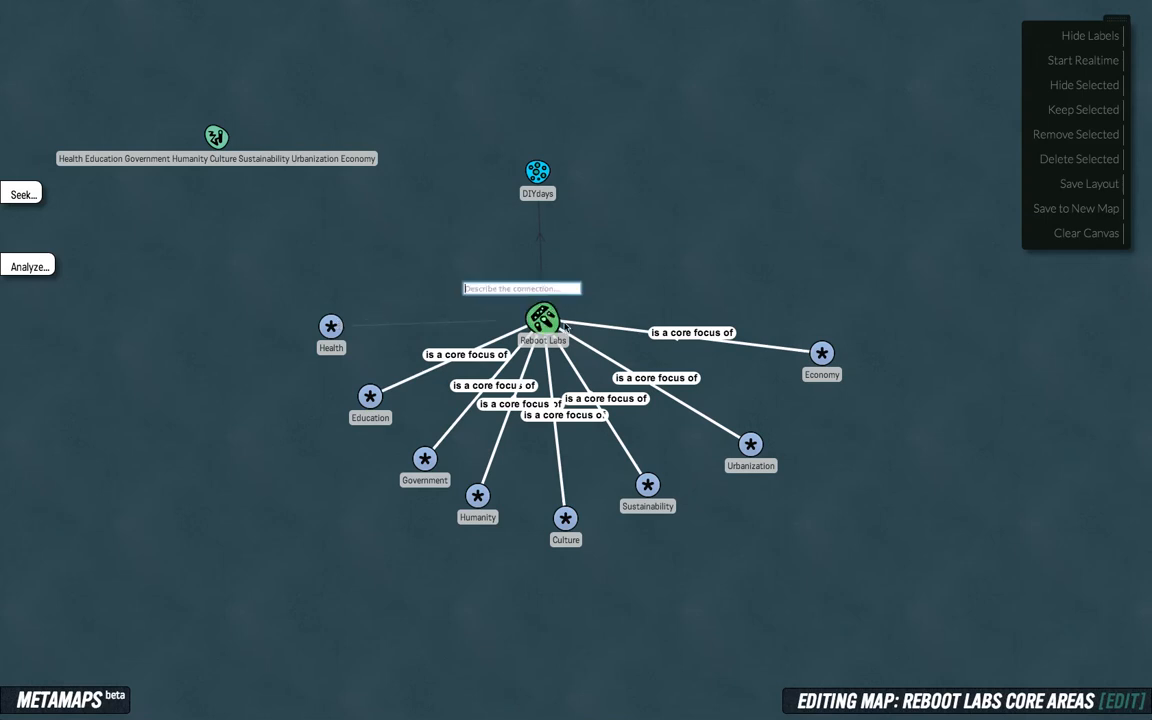
pyautogui.write('is a core focus of')
pyautogui.press('Return')
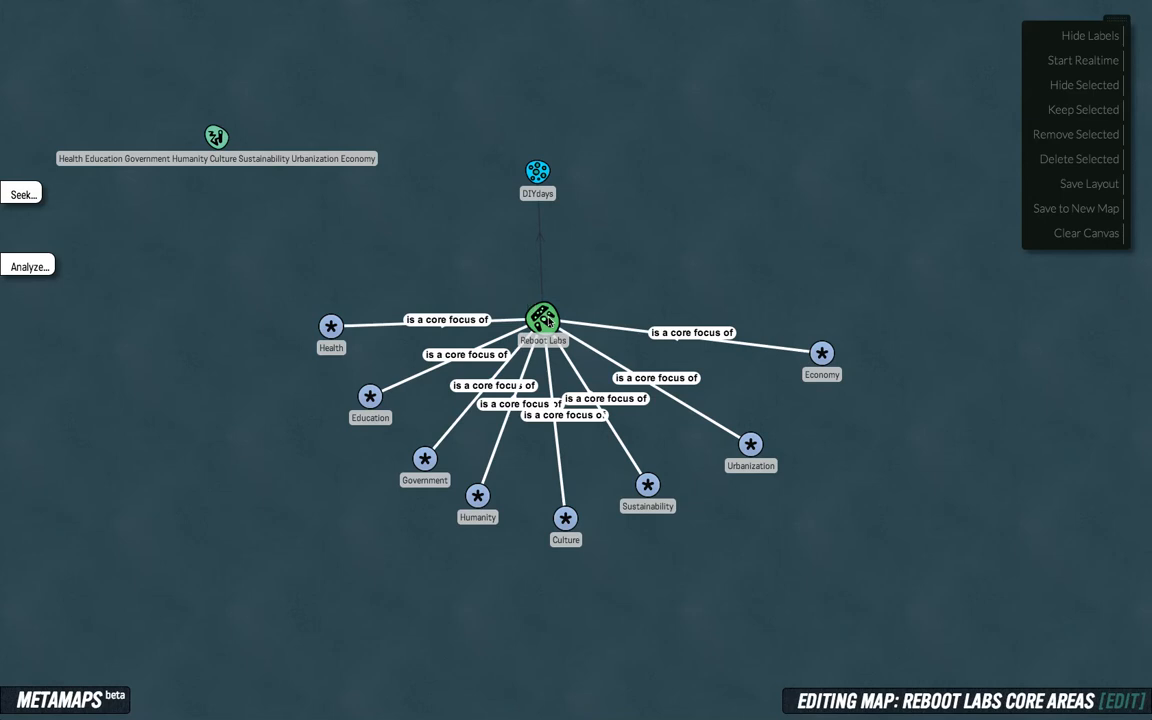
# Move Reboot Labs slightly up toward DIYdays and permanently delete the combined topic that lists all eight core areas
pyautogui.moveTo(545, 318); pyautogui.dragTo(560, 293)
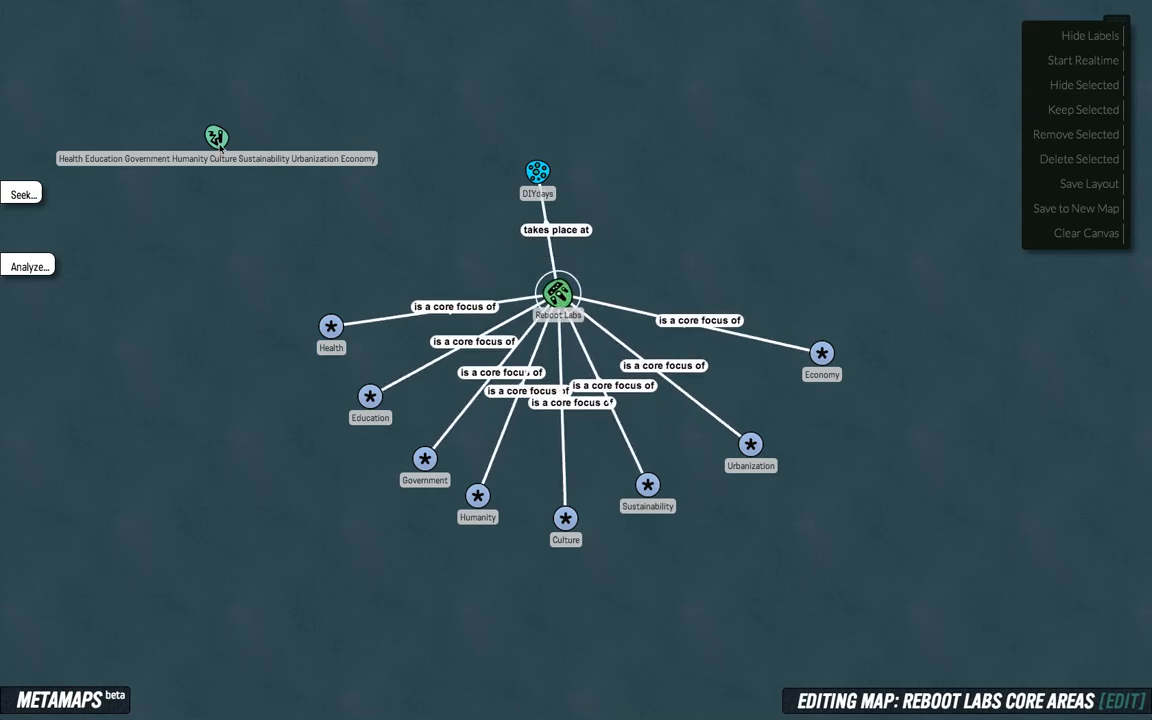
pyautogui.moveTo(220, 140)
pyautogui.mouseDown()
pyautogui.moveTo(600, 128)
pyautogui.moveTo(793, 90)
pyautogui.mouseUp()
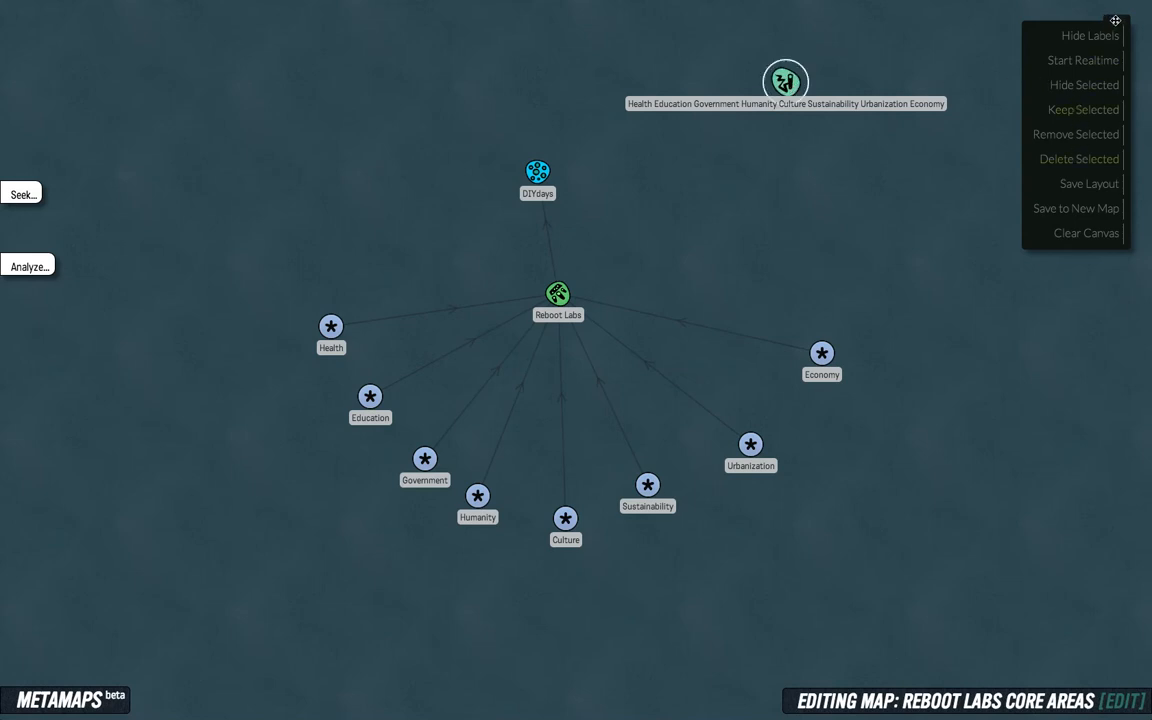
pyautogui.moveTo(1115, 20); pyautogui.dragTo(1111, 62)
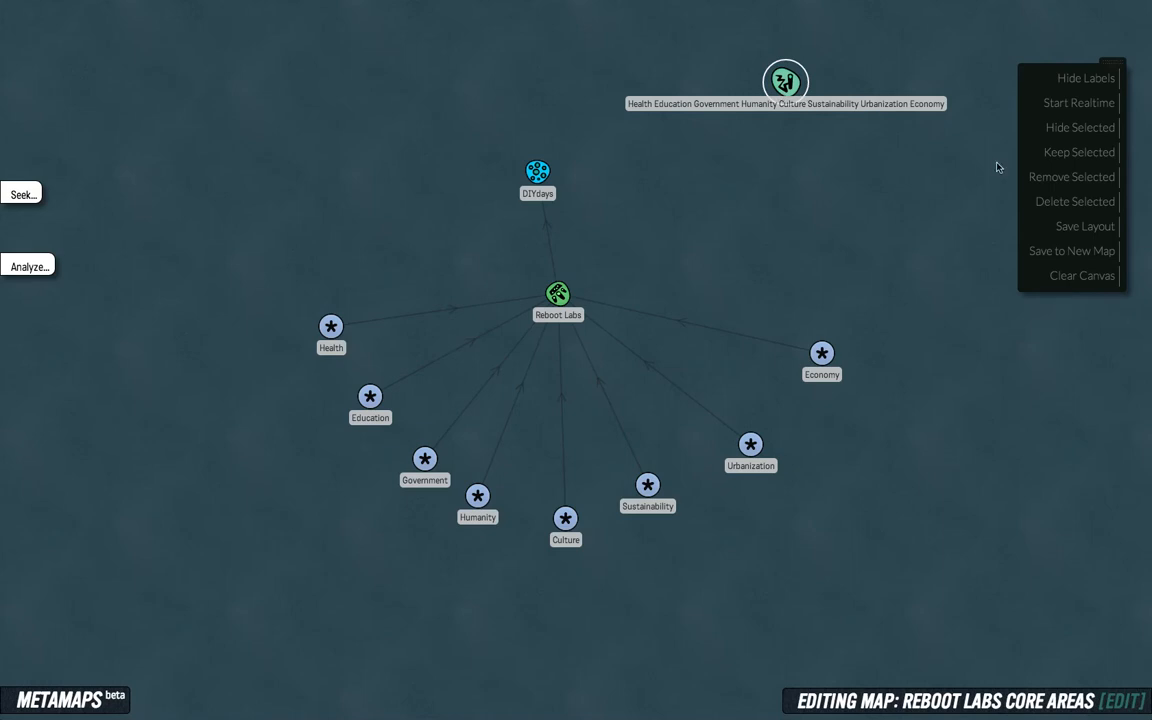
pyautogui.click(1075, 202)
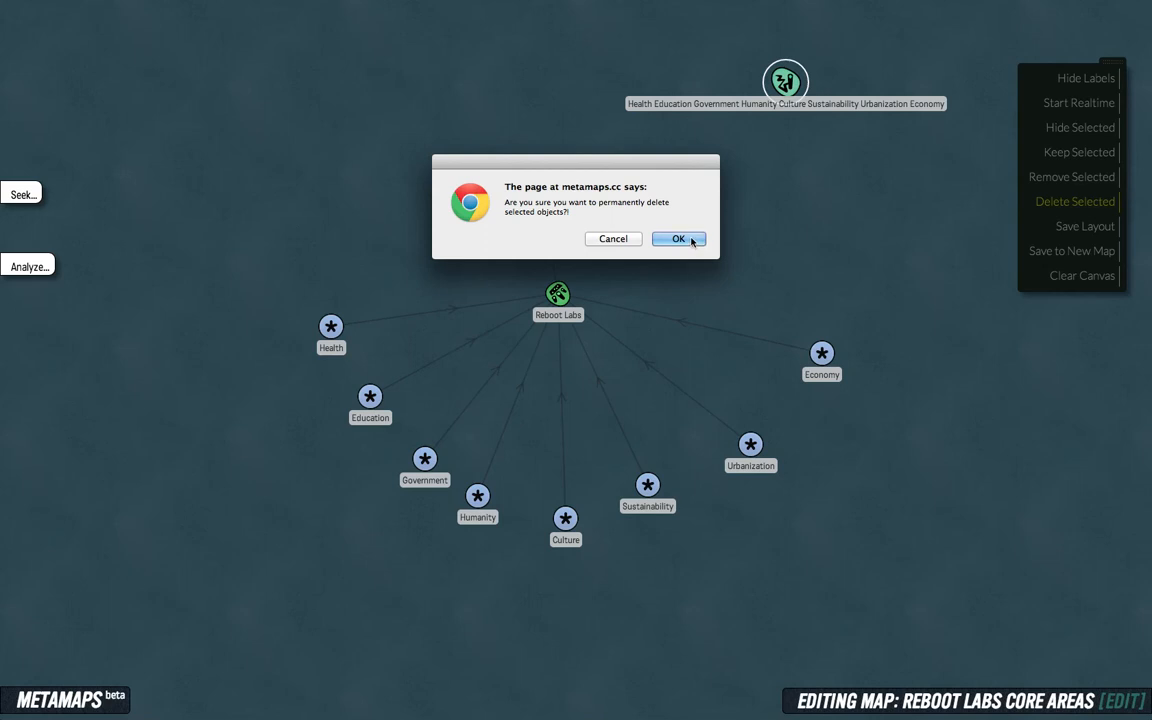
pyautogui.click(679, 239)
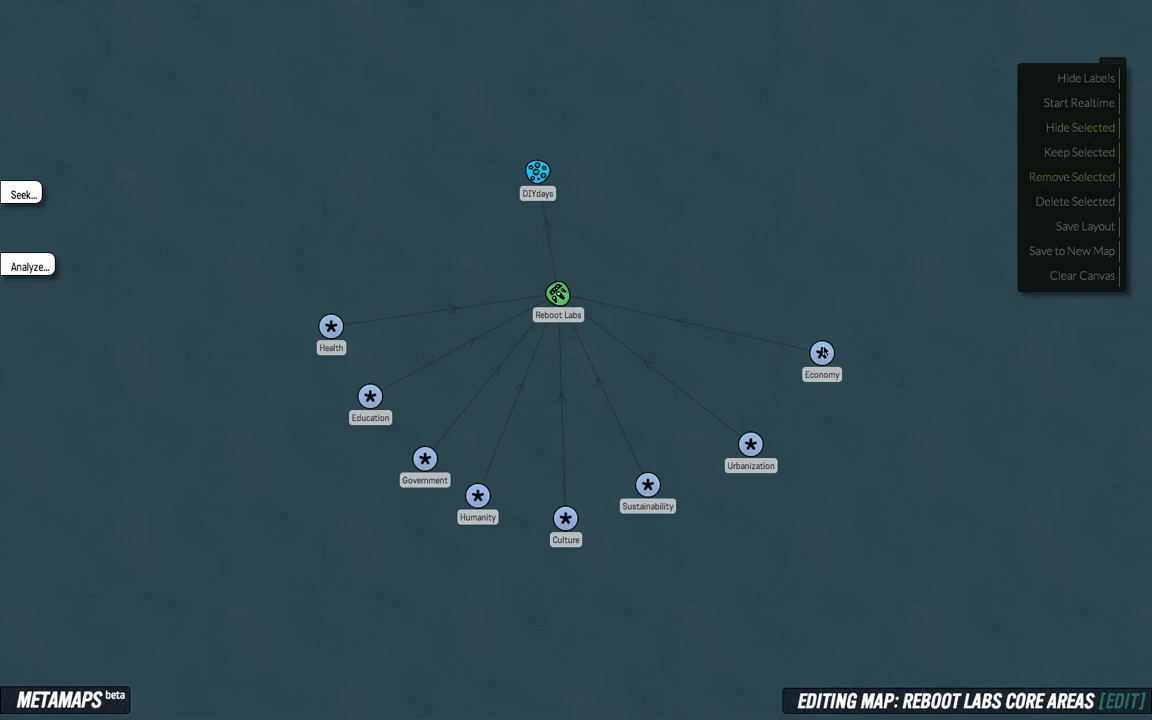
# Move Economy slightly inward and line DIYdays up directly above Reboot Labs
pyautogui.moveTo(822, 353)
pyautogui.mouseDown()
pyautogui.moveTo(823, 303)
pyautogui.moveTo(809, 362)
pyautogui.mouseUp()
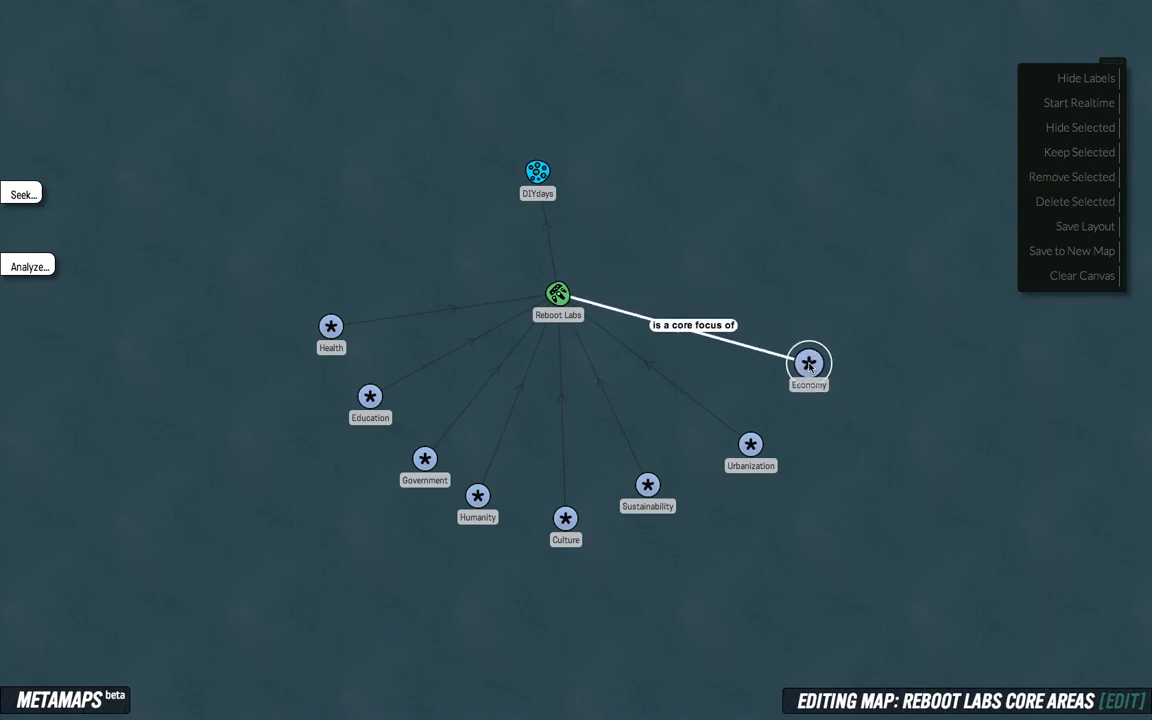
pyautogui.moveTo(547, 169); pyautogui.dragTo(572, 159)
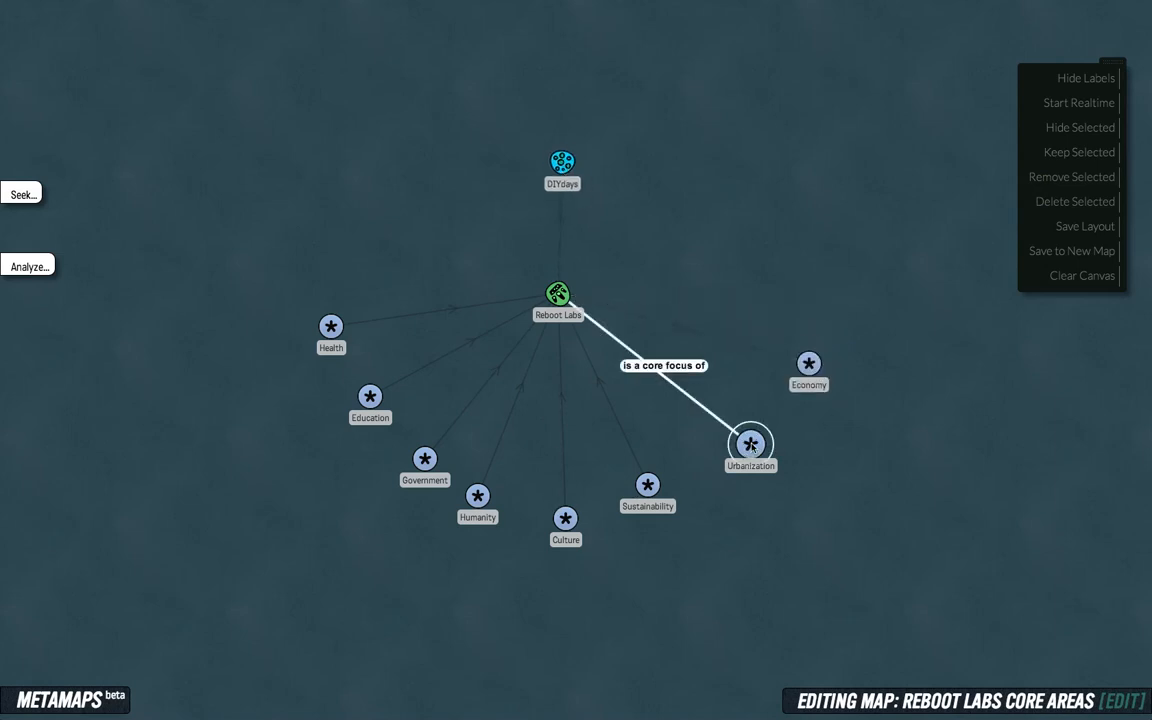
# Remove the Urbanization topic from the map without deleting it, and bring the existing Urbanization topic back in at the same place
pyautogui.click(1062, 179)
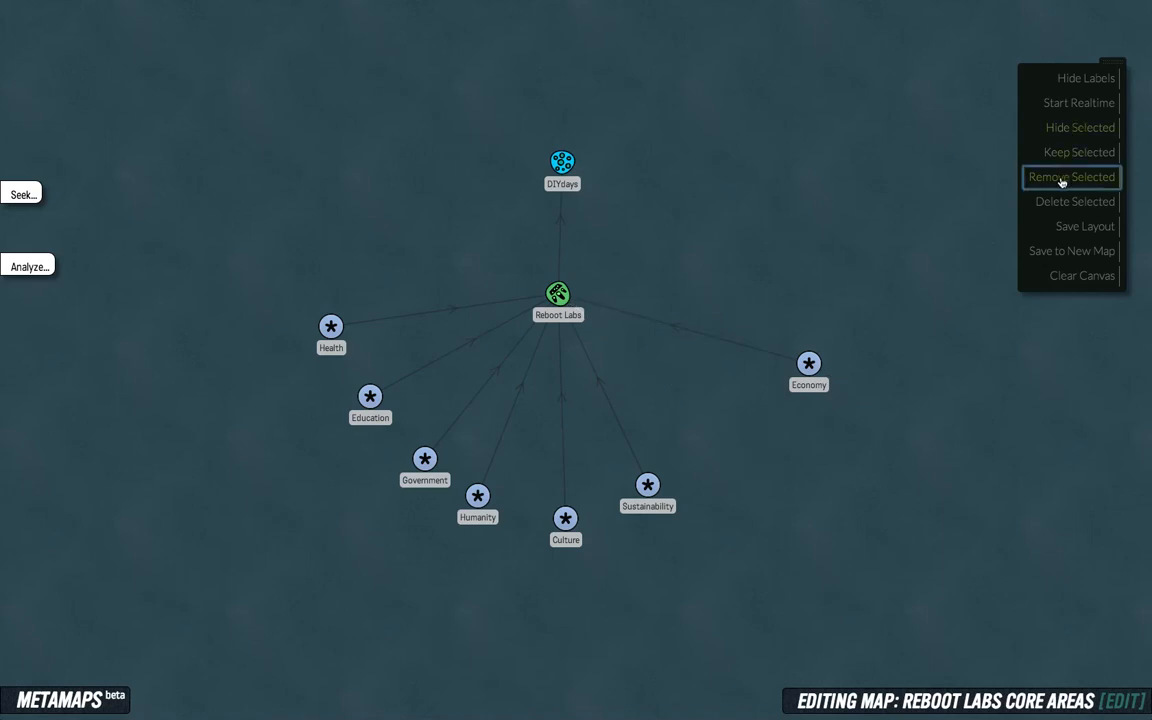
pyautogui.doubleClick(751, 439)
pyautogui.write('Urban')
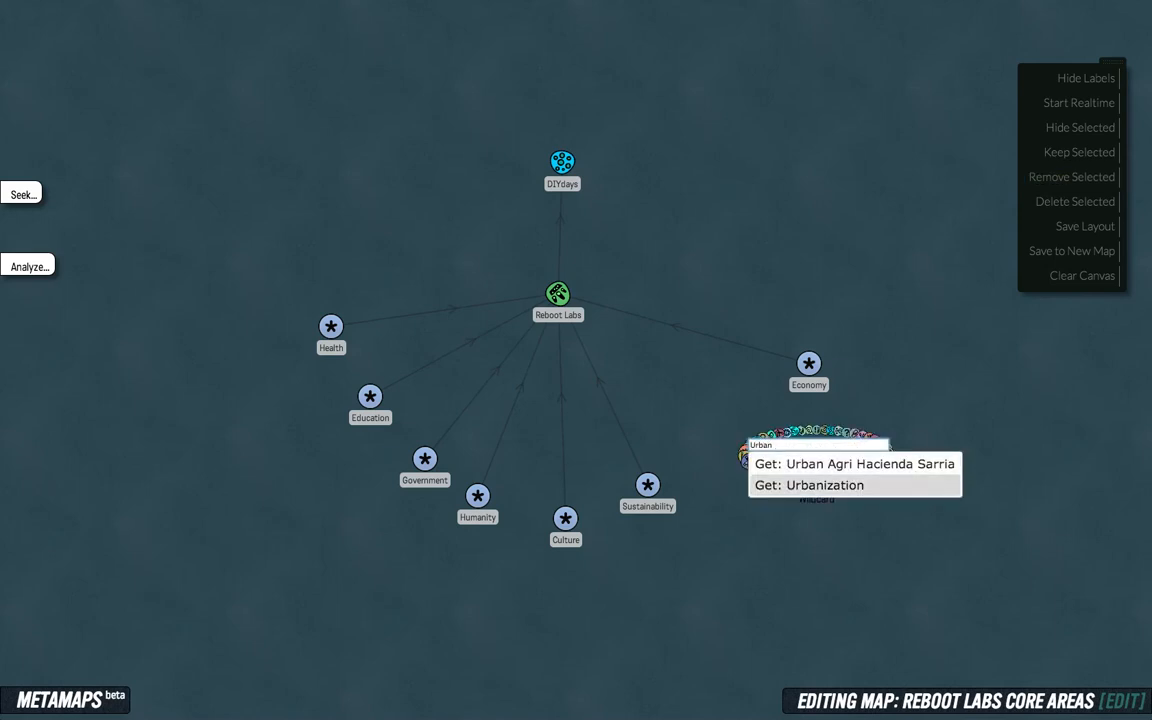
pyautogui.press('Return')
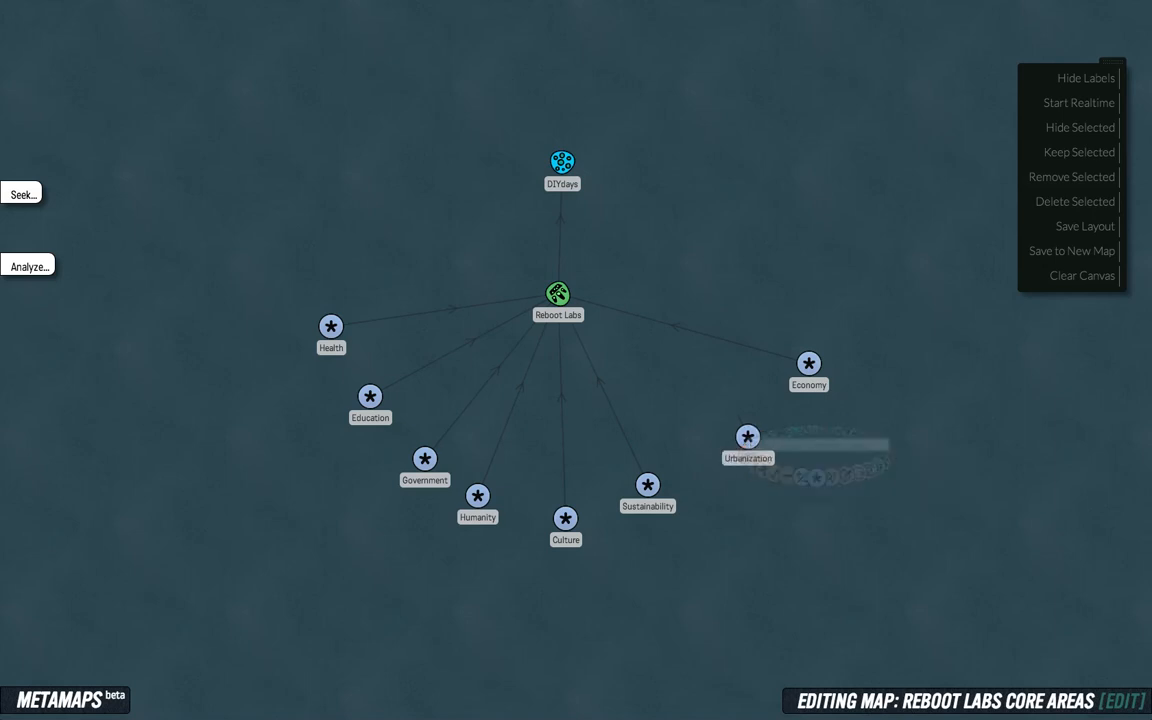
# Reconnect the re-added Urbanization topic to Reboot Labs with a synapse described as "is a core focus of"
pyautogui.moveTo(751, 439); pyautogui.dragTo(558, 296)
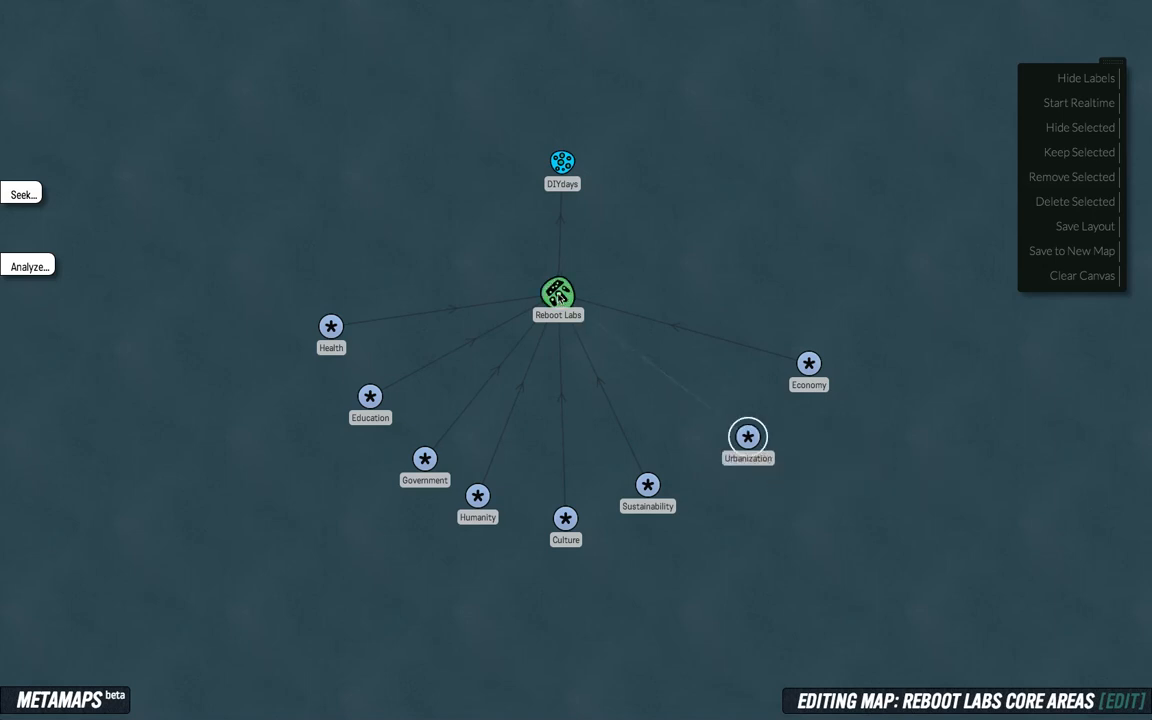
pyautogui.write('is a core')
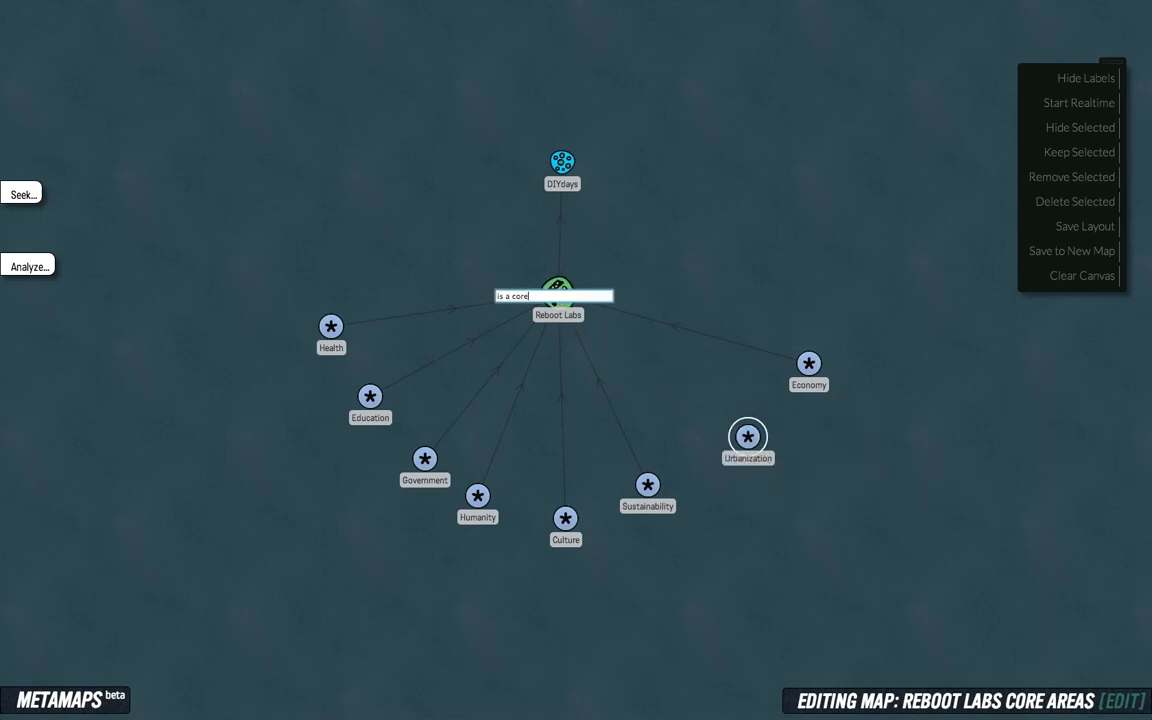
pyautogui.write(' focus of')
pyautogui.press('Return')
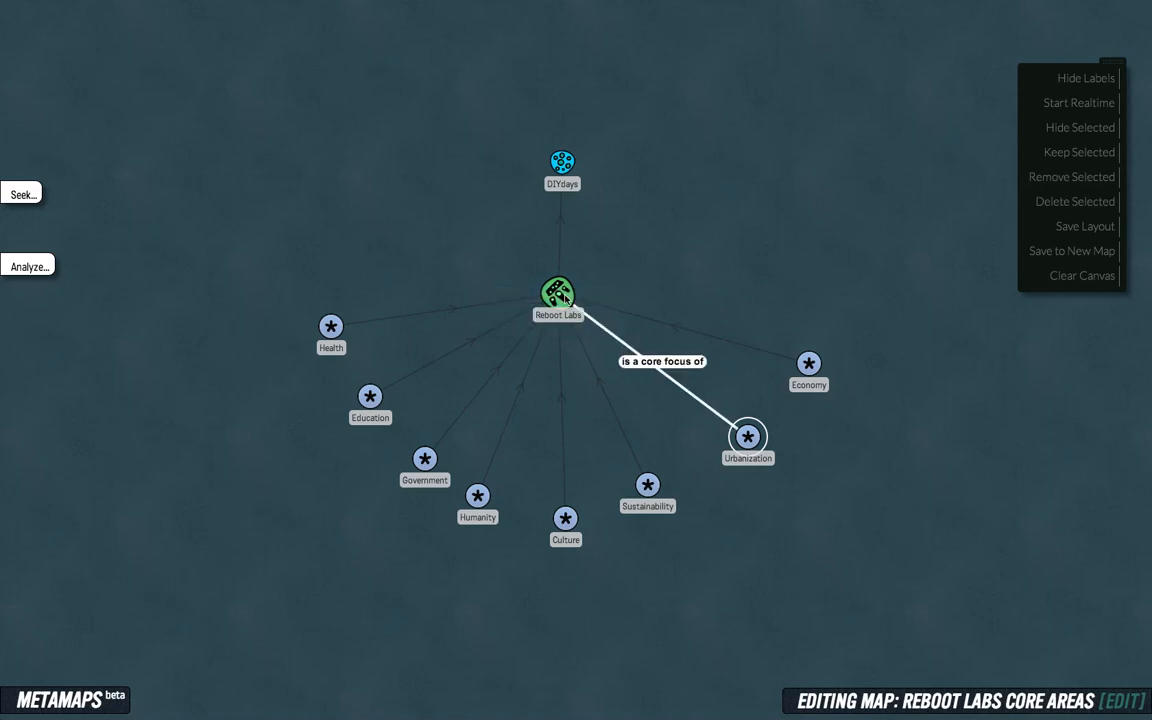
# Move Reboot Labs down away from DIYdays, and move Health and Education farther outward and down
pyautogui.moveTo(565, 298); pyautogui.dragTo(566, 355)
pyautogui.moveTo(330, 333); pyautogui.dragTo(236, 395)
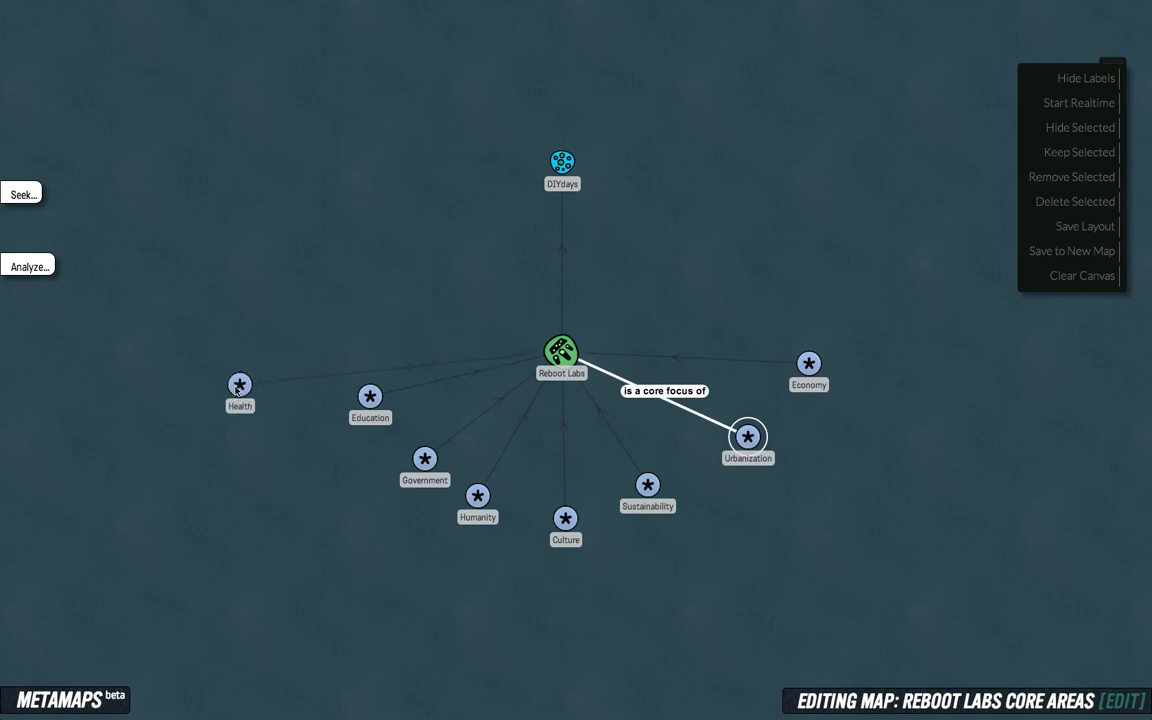
pyautogui.moveTo(370, 400)
pyautogui.mouseDown()
pyautogui.moveTo(342, 437)
pyautogui.moveTo(280, 476)
pyautogui.mouseUp()
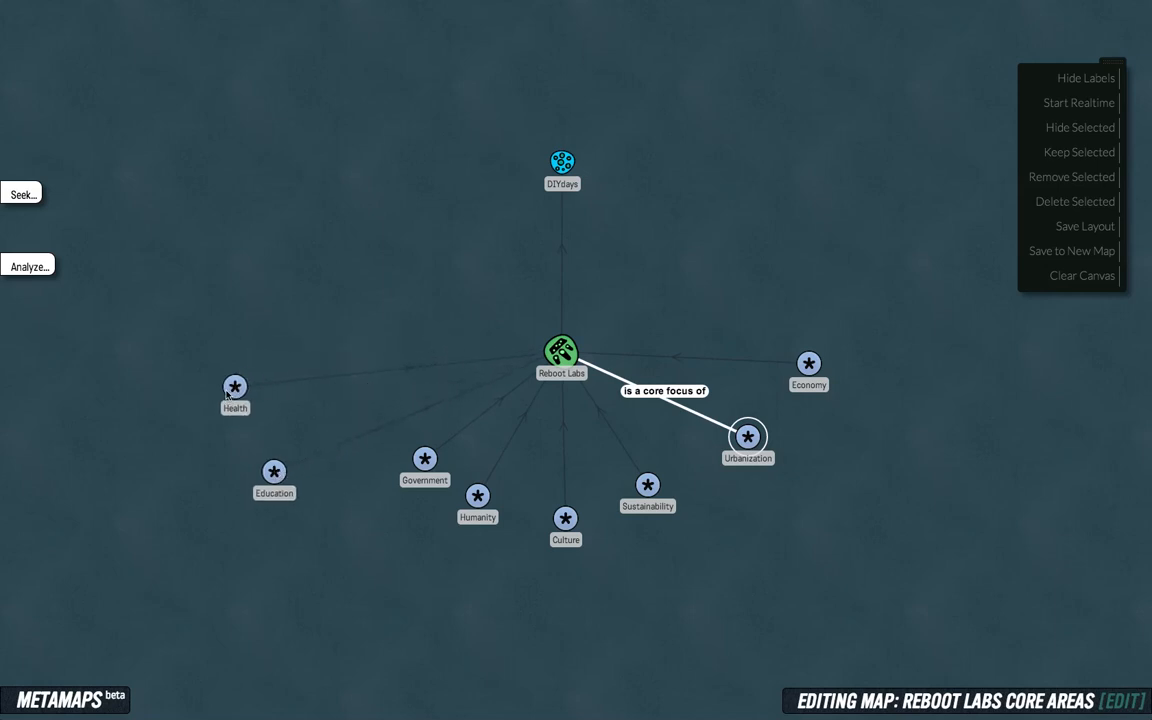
# Add Health and Education to the Urbanization selection, move the three topics together to slightly higher positions, and deselect them
pyautogui.keyDown('shift'); pyautogui.click(235, 386); pyautogui.keyUp('shift')
pyautogui.keyDown('shift'); pyautogui.click(274, 472); pyautogui.keyUp('shift')
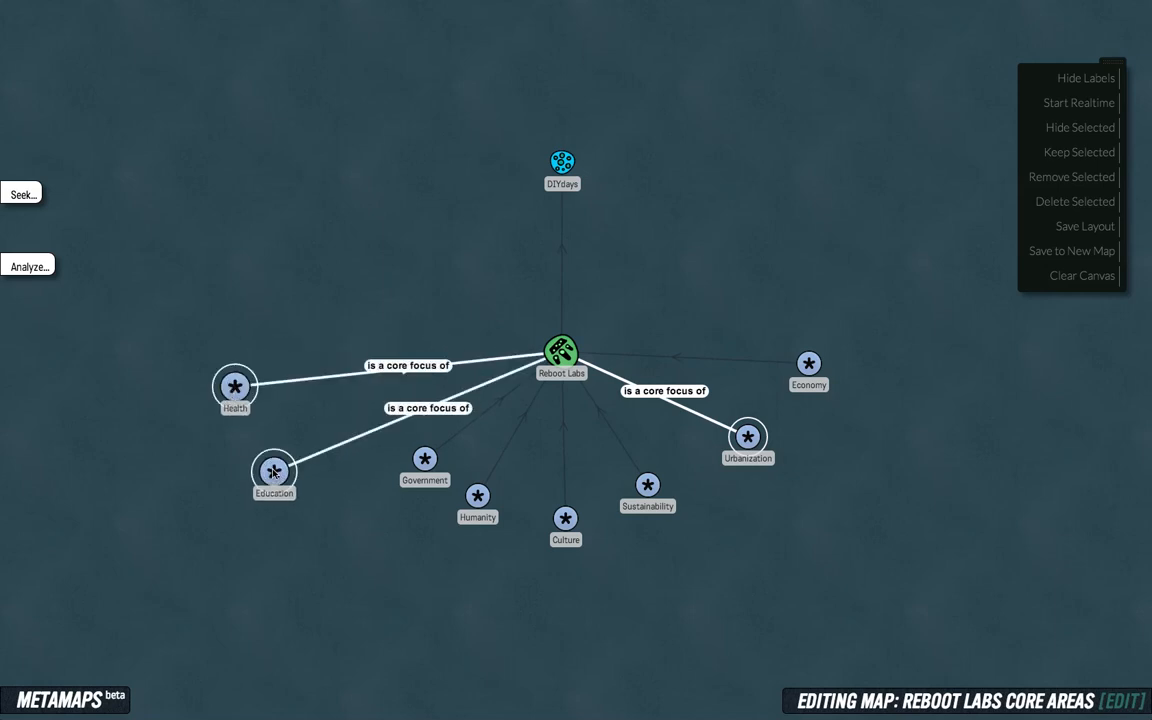
pyautogui.moveTo(278, 473)
pyautogui.mouseDown()
pyautogui.moveTo(231, 376)
pyautogui.moveTo(228, 318)
pyautogui.moveTo(380, 195)
pyautogui.moveTo(439, 276)
pyautogui.mouseUp()
pyautogui.moveTo(439, 365)
pyautogui.mouseDown()
pyautogui.moveTo(278, 453)
pyautogui.moveTo(296, 486)
pyautogui.moveTo(265, 440)
pyautogui.moveTo(289, 452)
pyautogui.mouseUp()
pyautogui.click(239, 257)
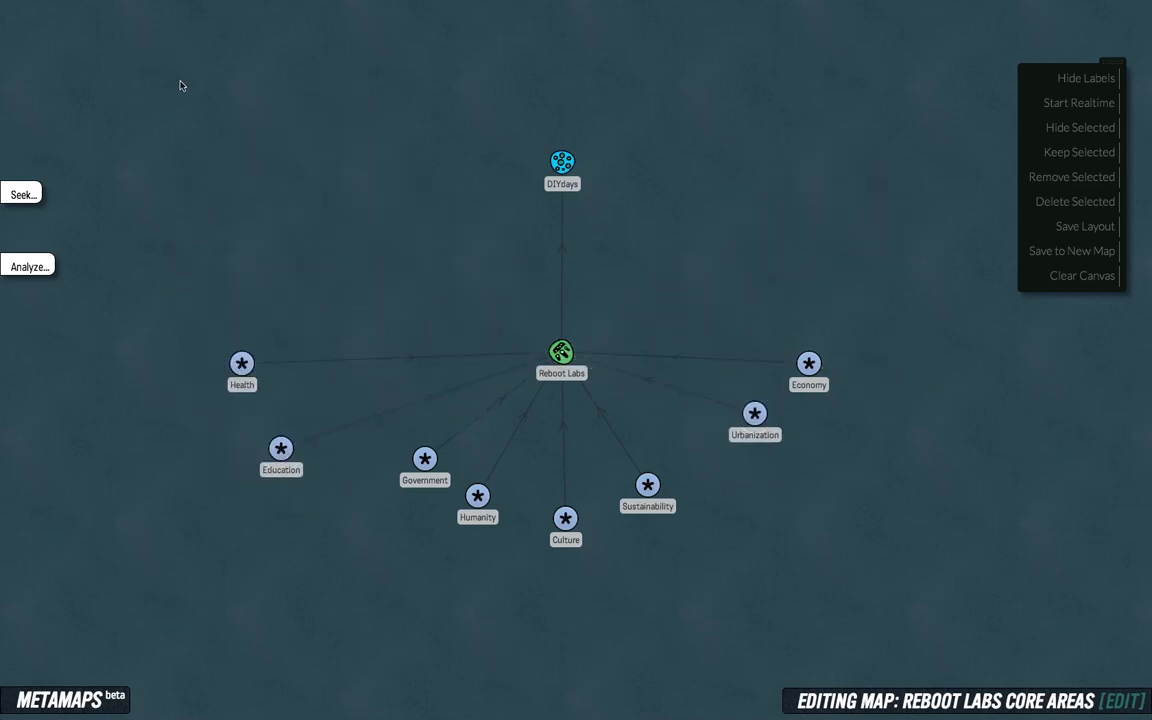
# Select all topics on the map at once and clear the selection
pyautogui.moveTo(150, 50)
pyautogui.mouseDown()
pyautogui.moveTo(257, 152)
pyautogui.moveTo(548, 303)
pyautogui.moveTo(709, 411)
pyautogui.moveTo(856, 568)
pyautogui.moveTo(900, 590)
pyautogui.mouseUp()
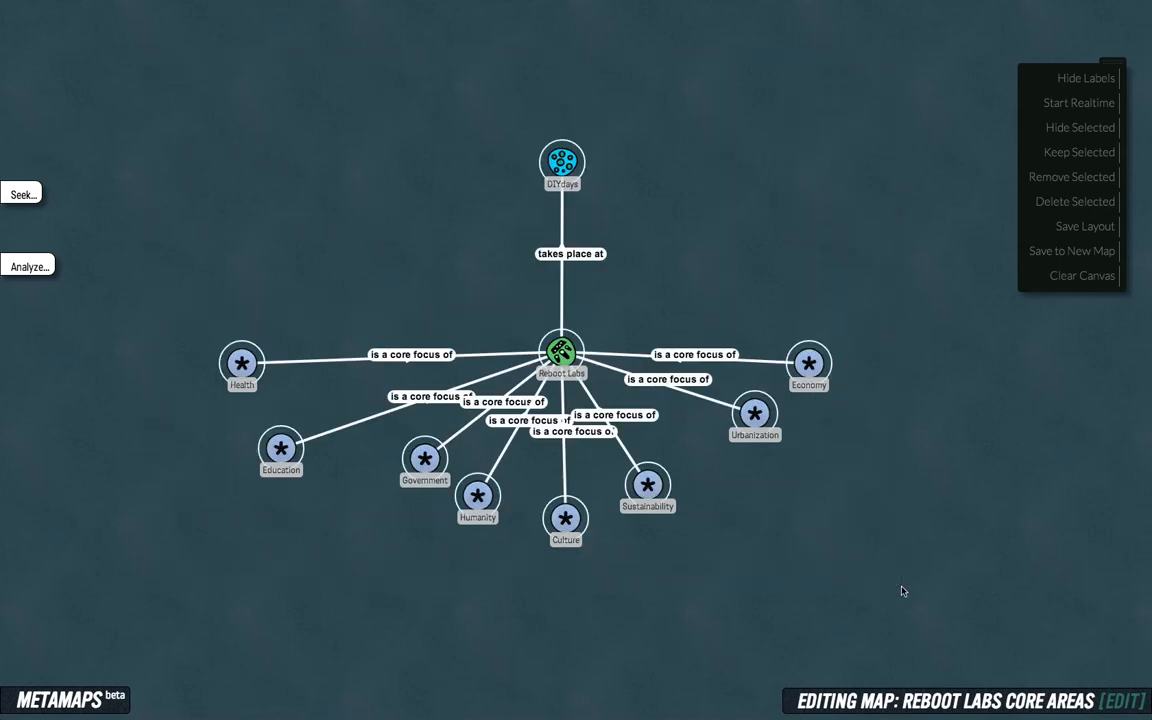
pyautogui.click(560, 350)
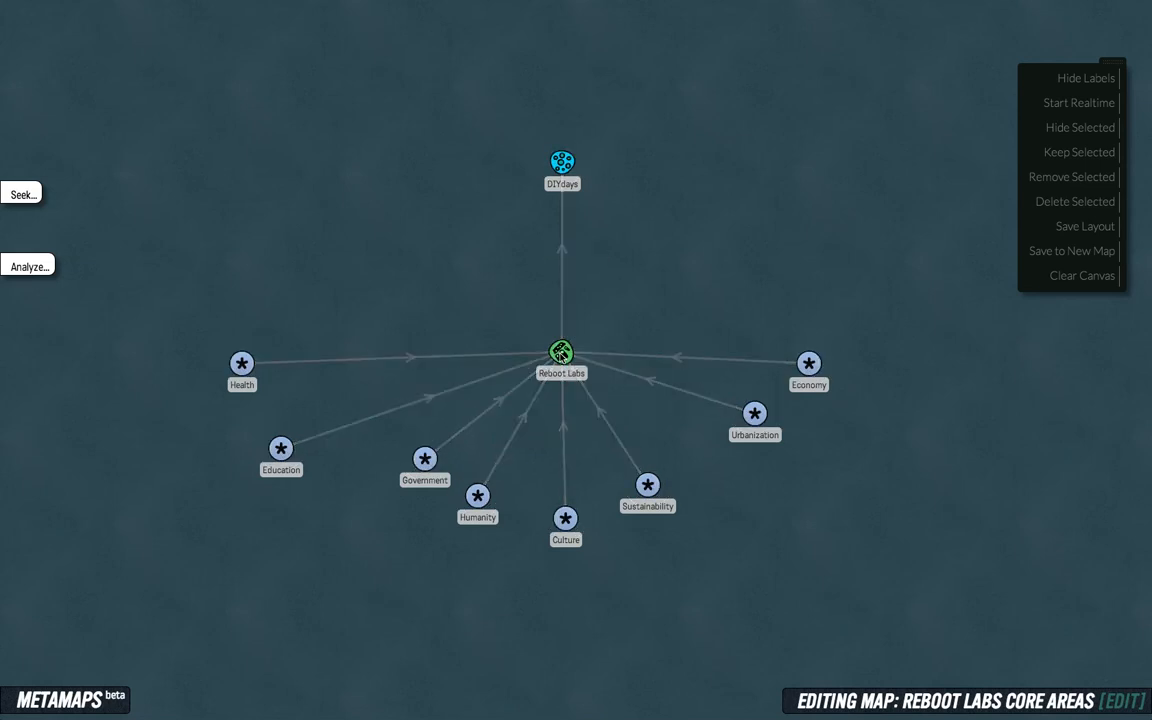
# Open the Health topic's card and its description and link fields for editing
pyautogui.click(245, 392)
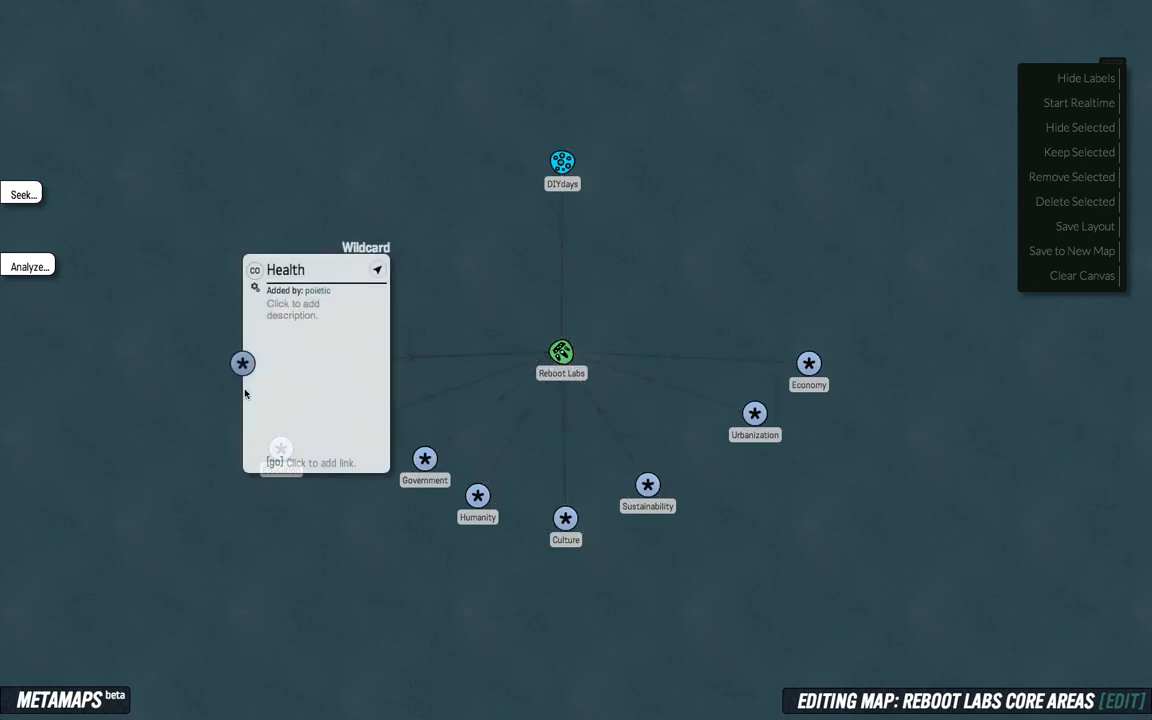
pyautogui.click(298, 315)
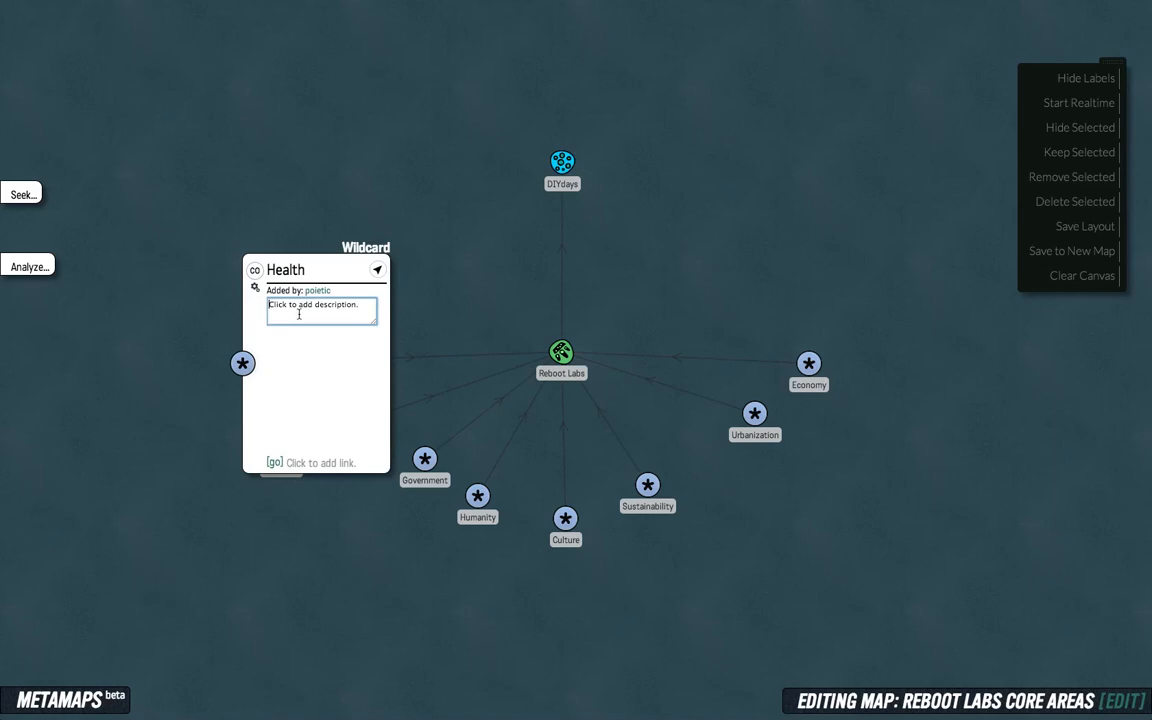
pyautogui.click(300, 461)
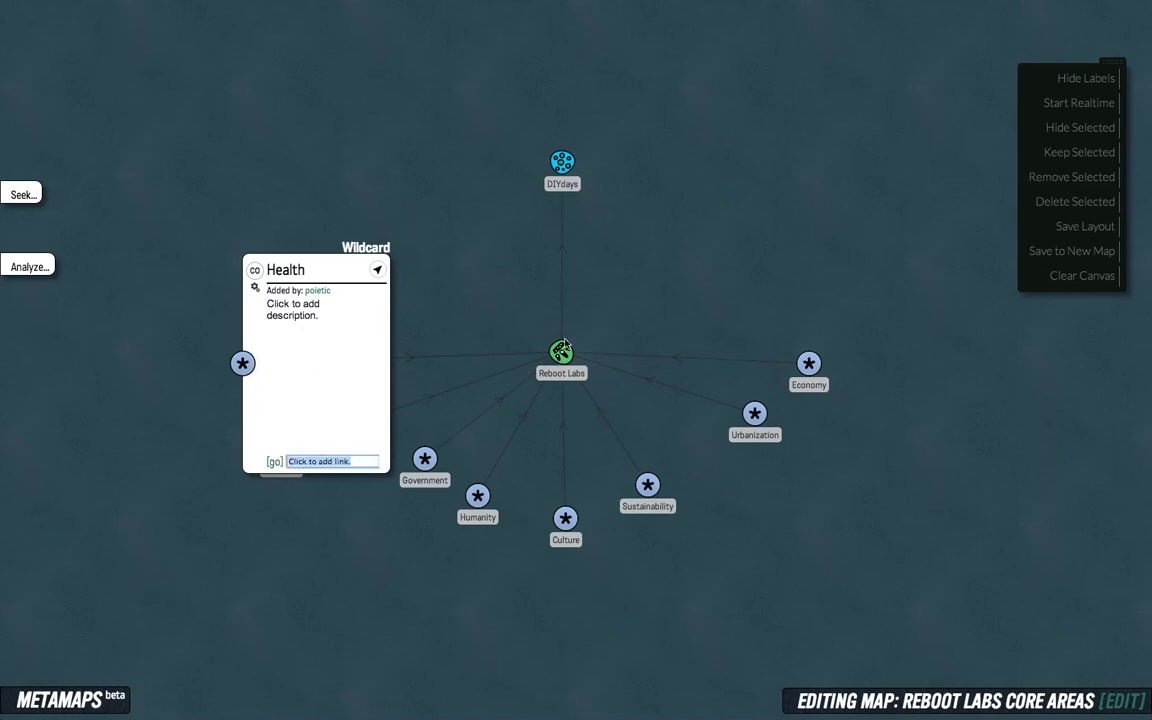
pyautogui.click(562, 170)
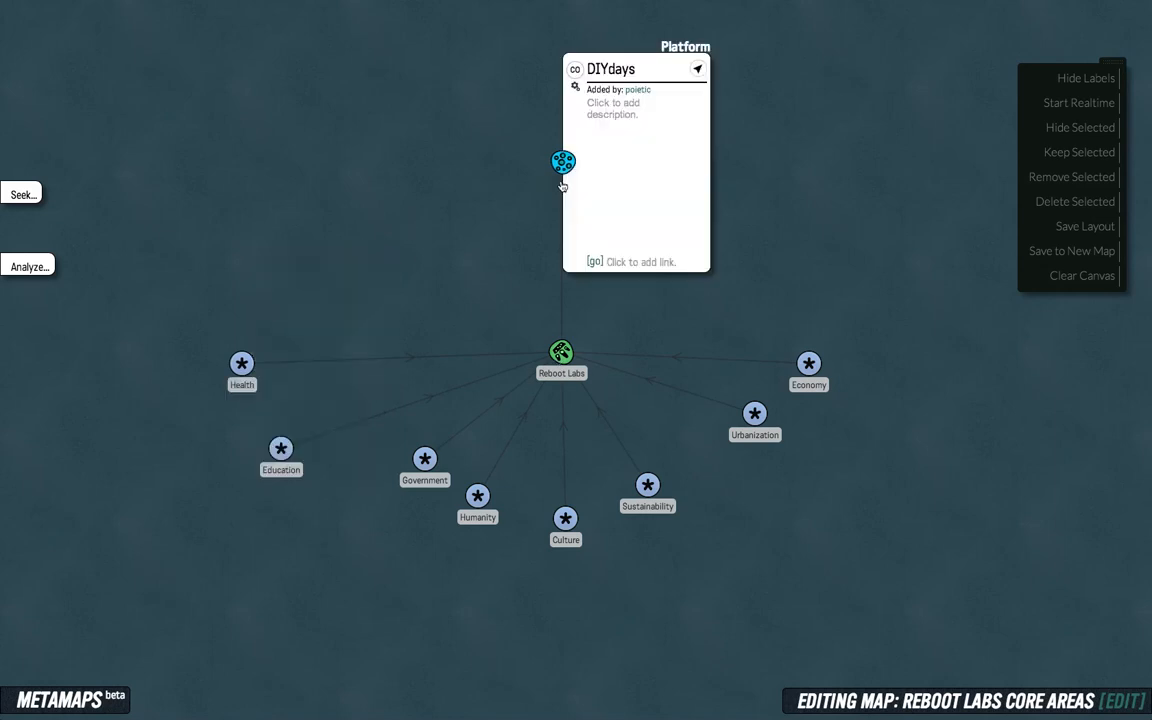
pyautogui.click(614, 106)
pyautogui.write('A roving conference...')
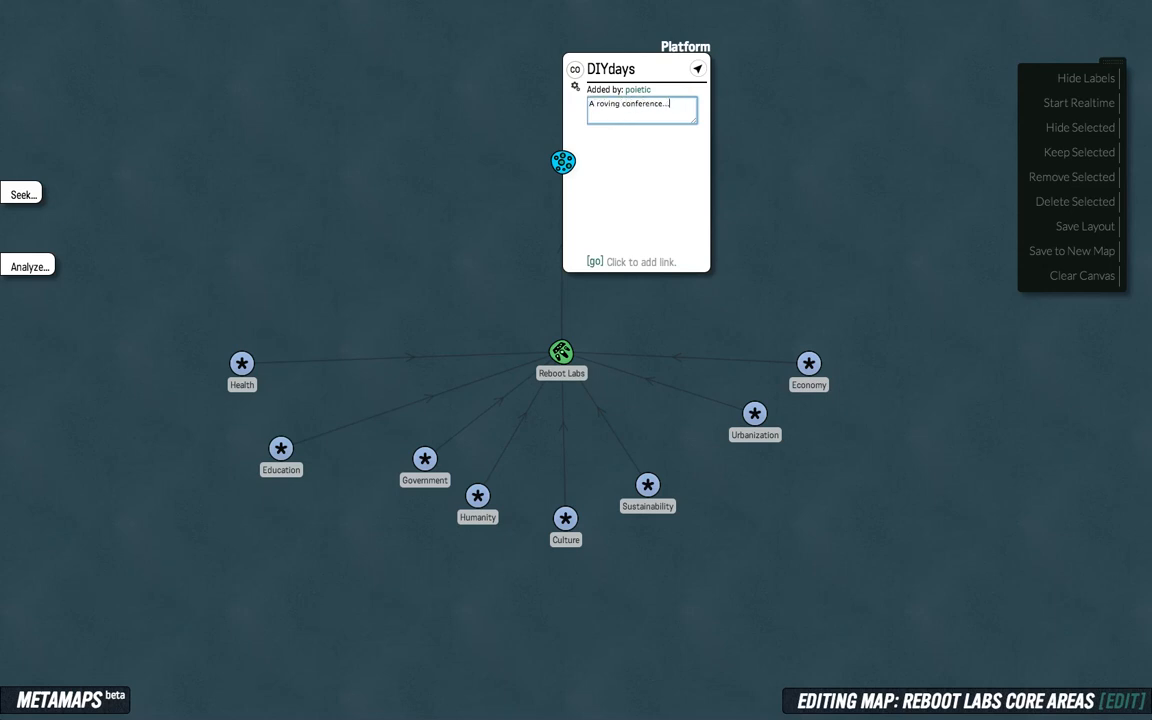
pyautogui.click(661, 261)
pyautogui.write('http://diydays.com')
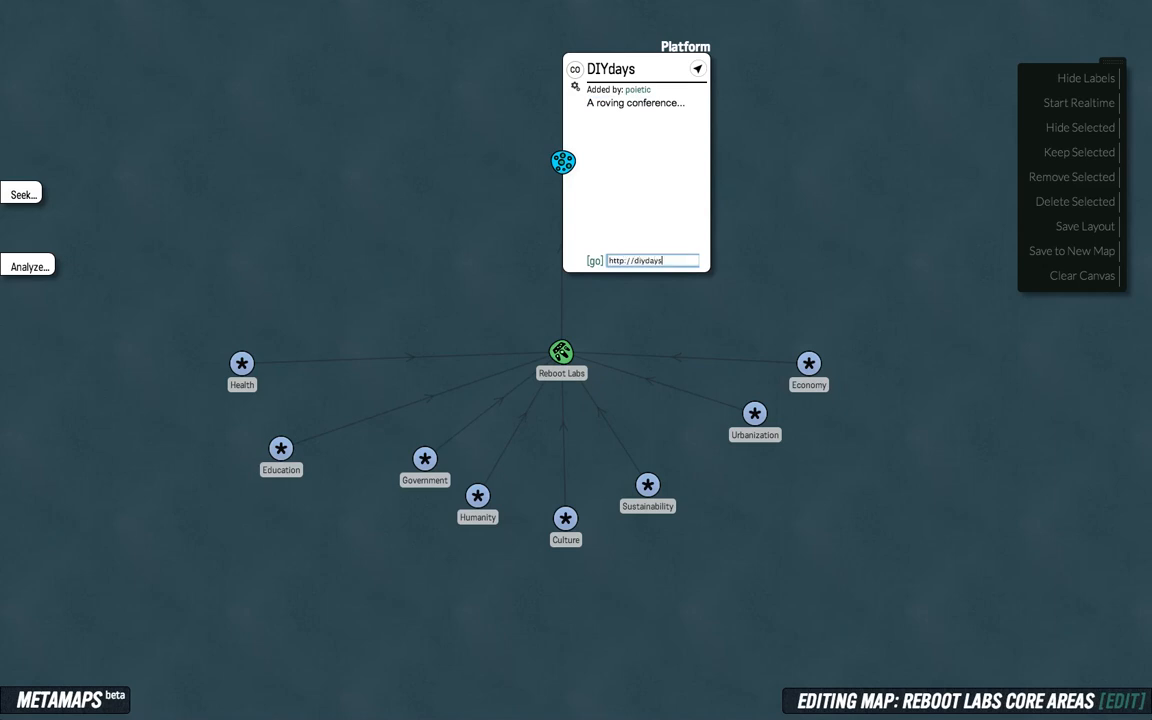
# Change the DIYdays topic's type to Experience and move the topic slightly down toward Reboot Labs
pyautogui.click(684, 46)
pyautogui.click(681, 46)
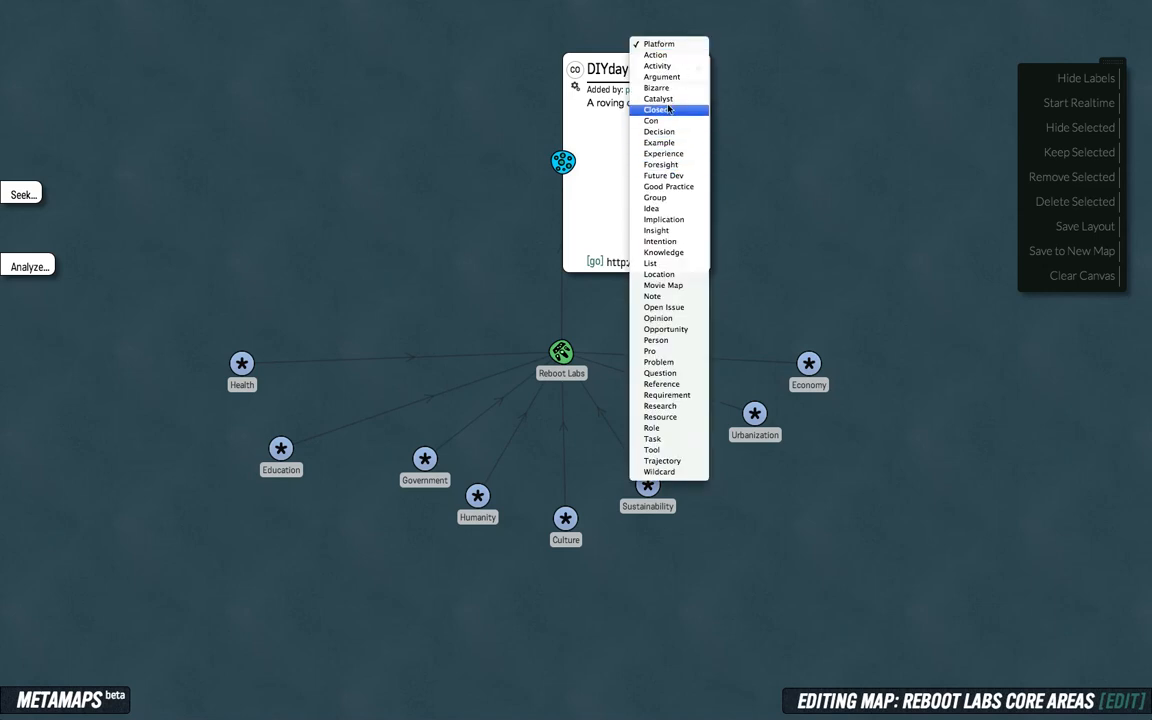
pyautogui.click(671, 155)
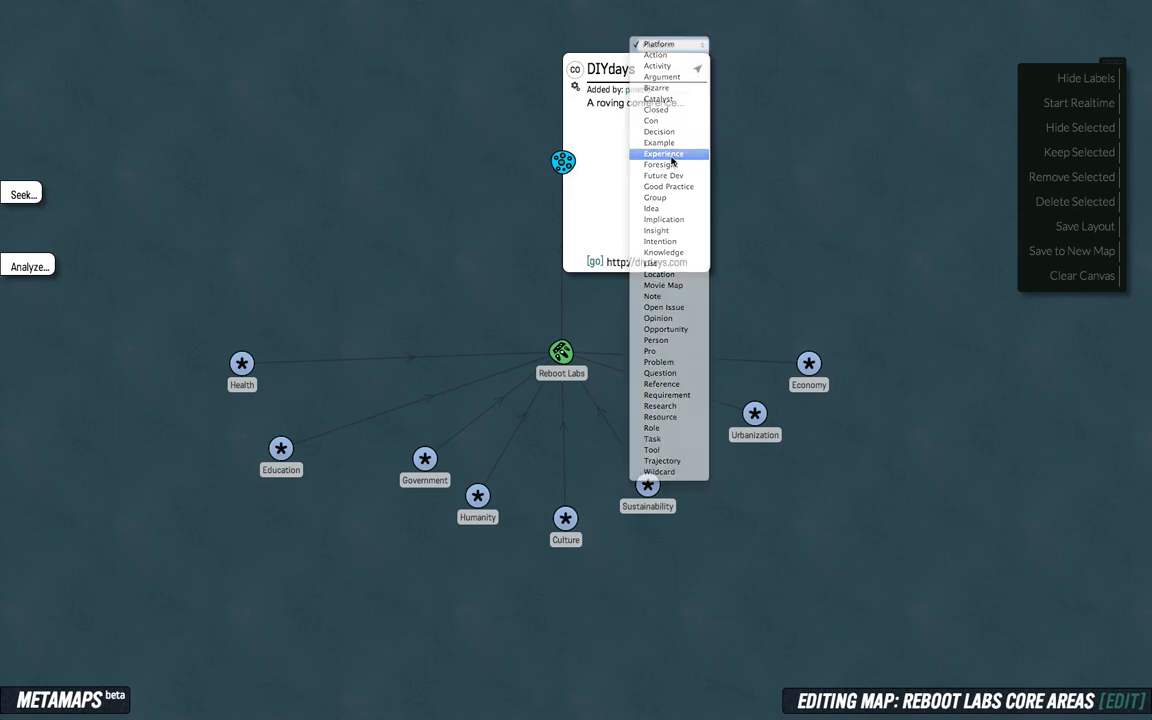
pyautogui.click(564, 164)
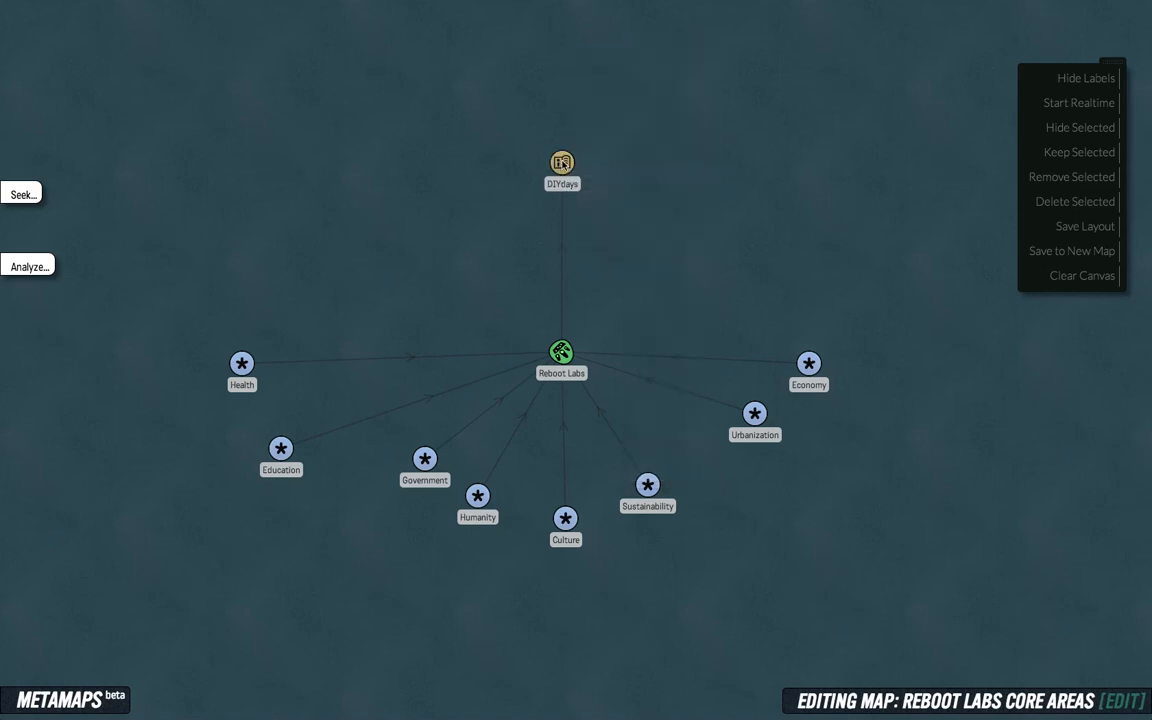
pyautogui.moveTo(563, 163); pyautogui.dragTo(563, 177)
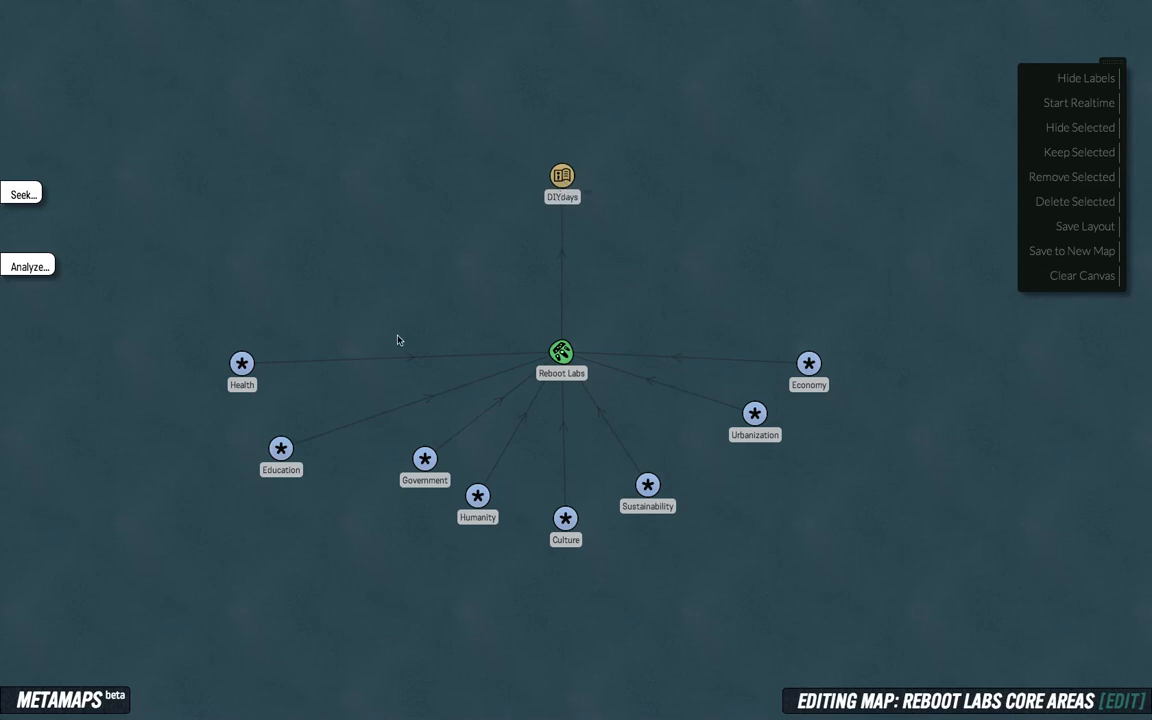
# Spread Government, Humanity, Culture, Sustainability, Urbanization and Economy outward into a wide arc below Reboot Labs
pyautogui.moveTo(425, 460); pyautogui.dragTo(352, 520)
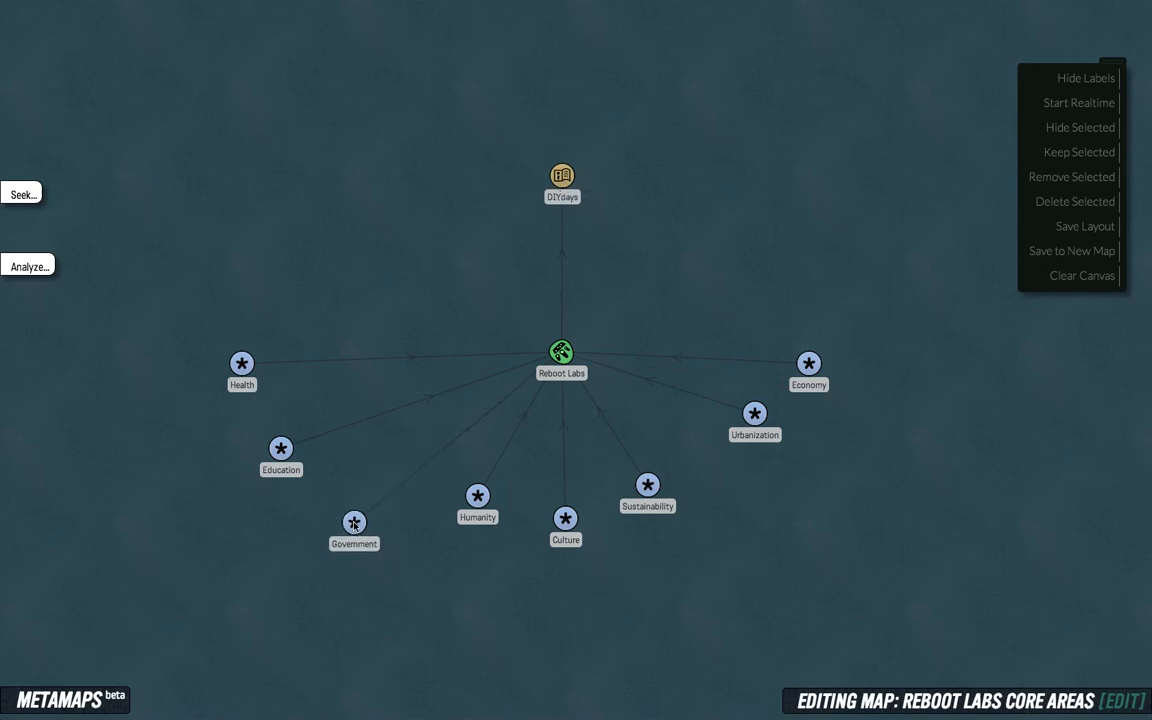
pyautogui.moveTo(477, 496); pyautogui.dragTo(469, 579)
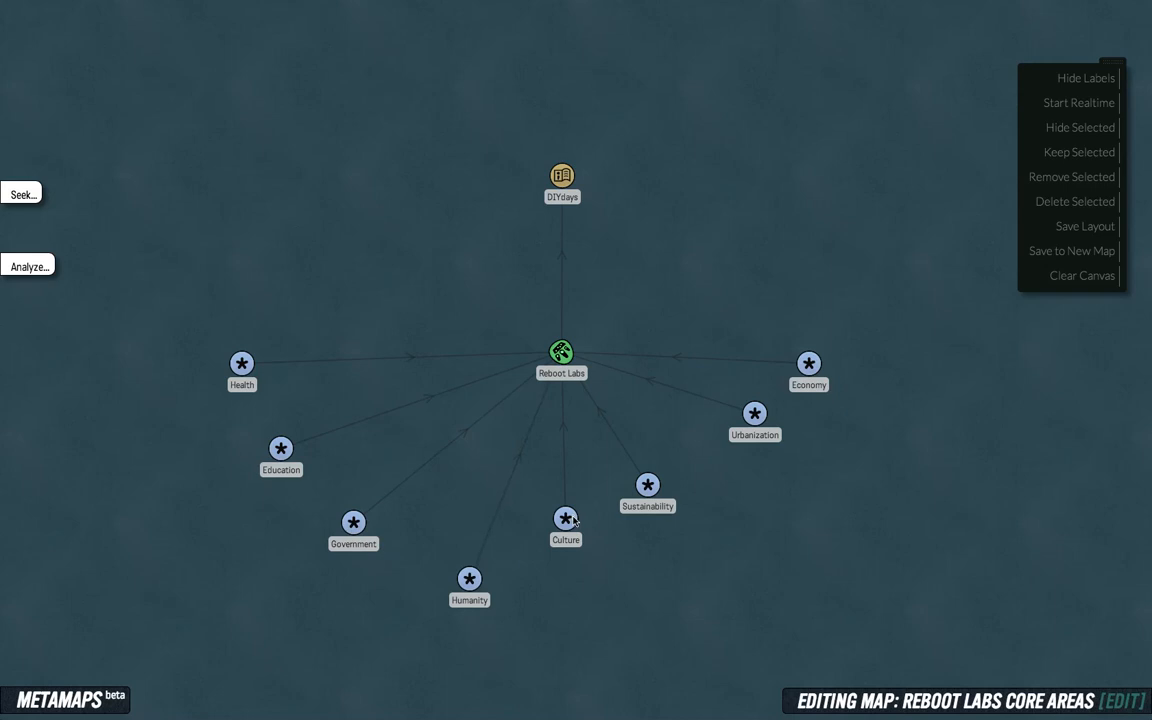
pyautogui.moveTo(575, 521); pyautogui.dragTo(614, 570)
pyautogui.moveTo(650, 486); pyautogui.dragTo(730, 539)
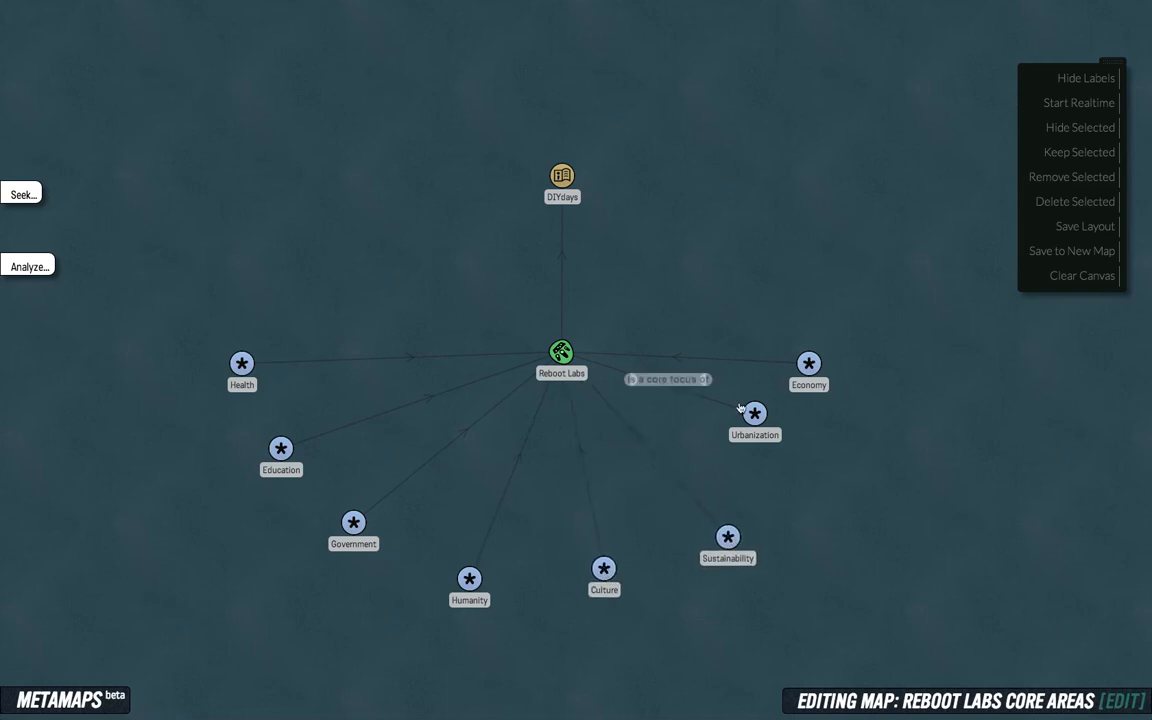
pyautogui.moveTo(748, 410); pyautogui.dragTo(813, 463)
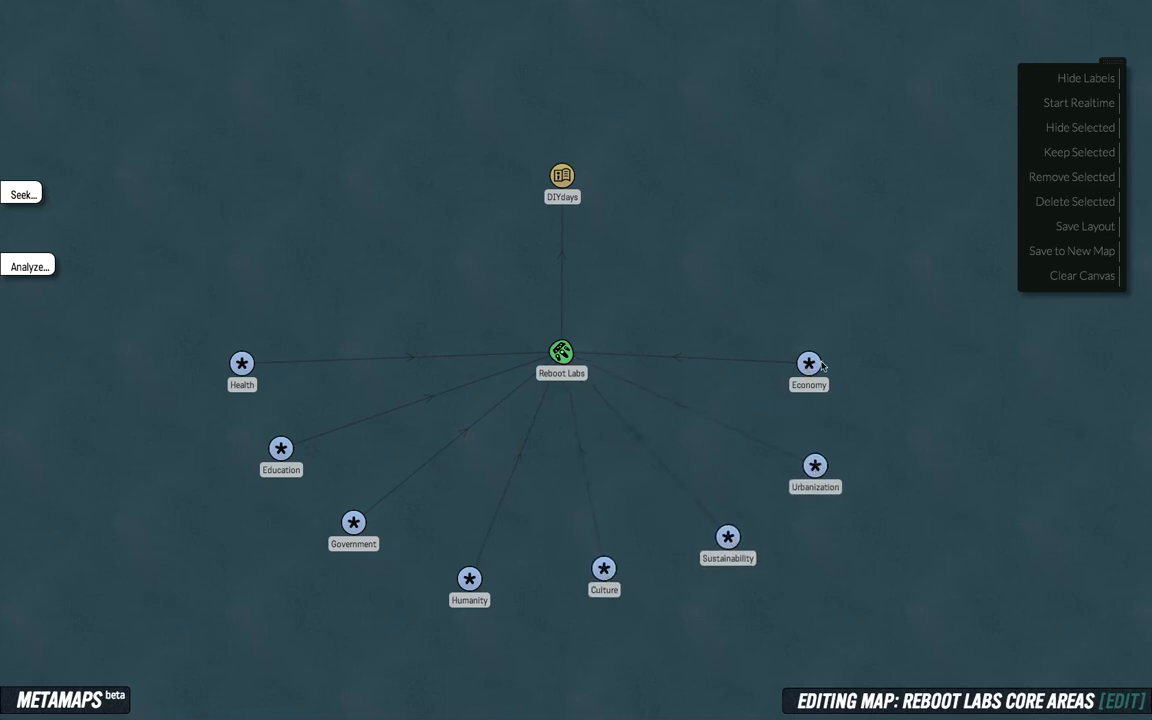
pyautogui.moveTo(821, 365); pyautogui.dragTo(880, 374)
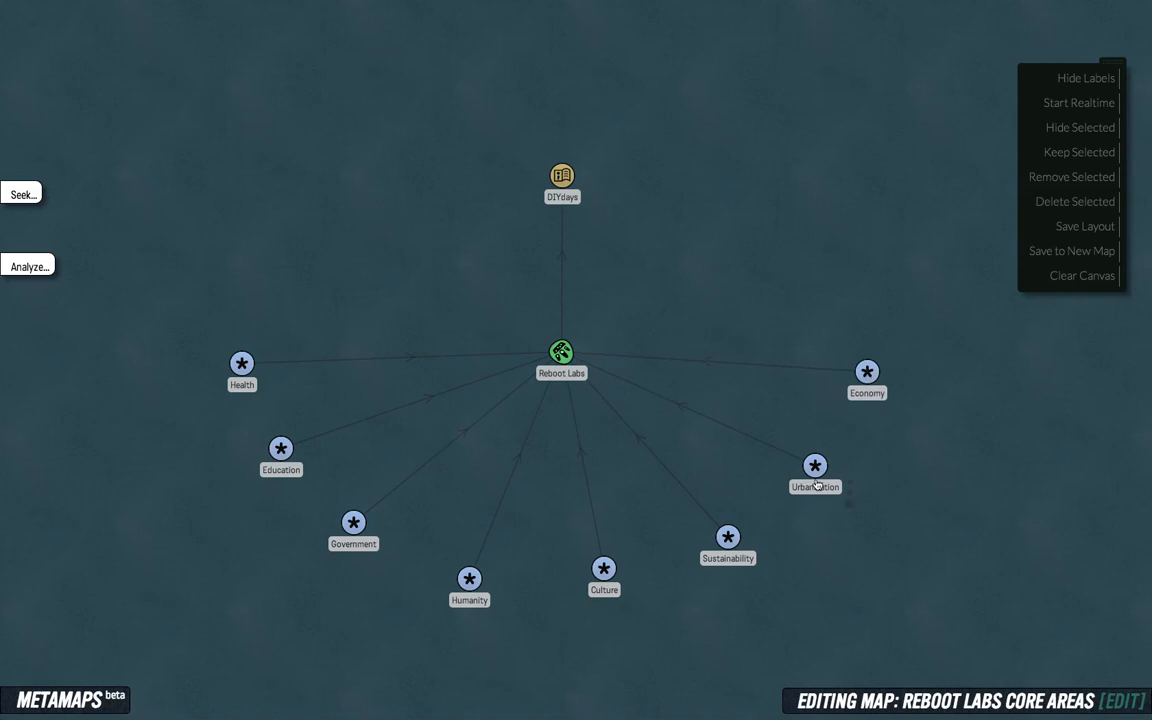
pyautogui.moveTo(817, 484); pyautogui.dragTo(822, 500)
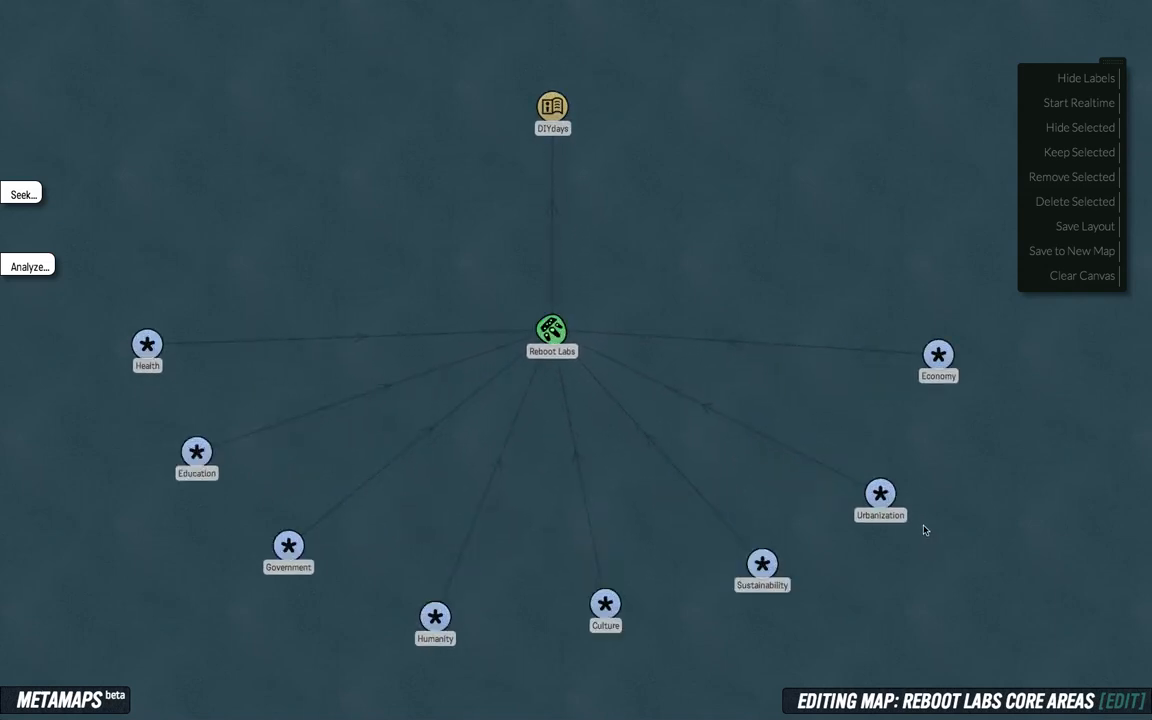
# Examine the map close up around Reboot Labs and as a whole from a distance
pyautogui.scroll(5, 701, 486)
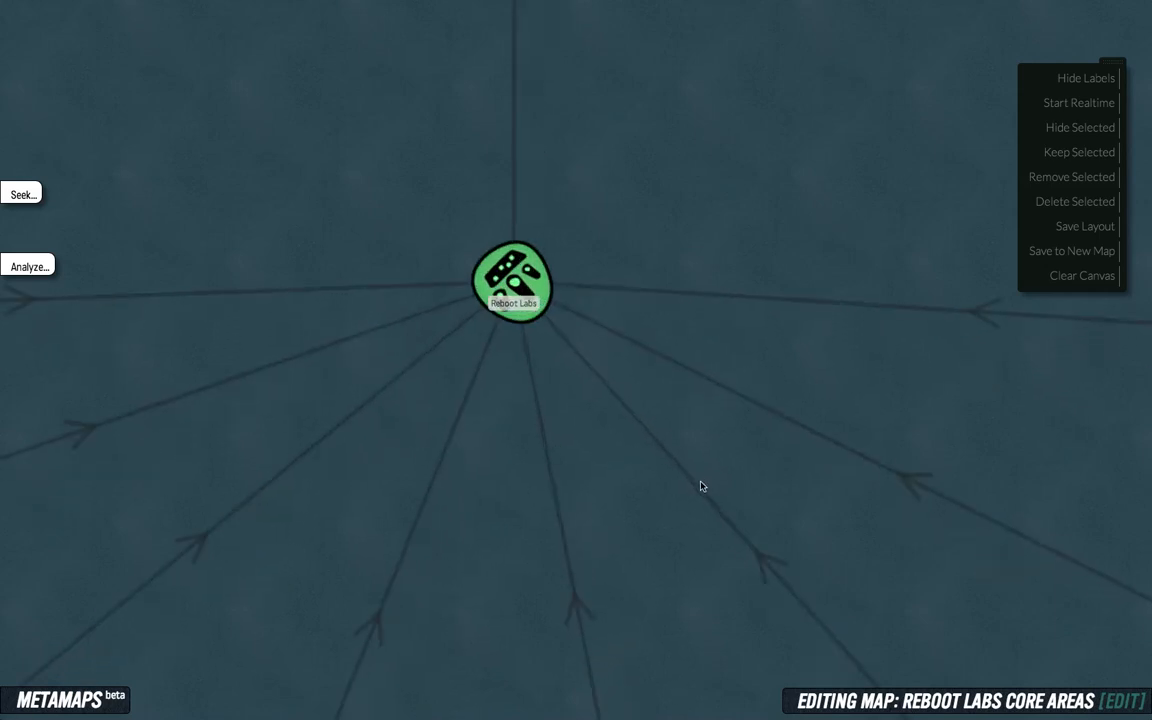
pyautogui.scroll(2, 701, 486)
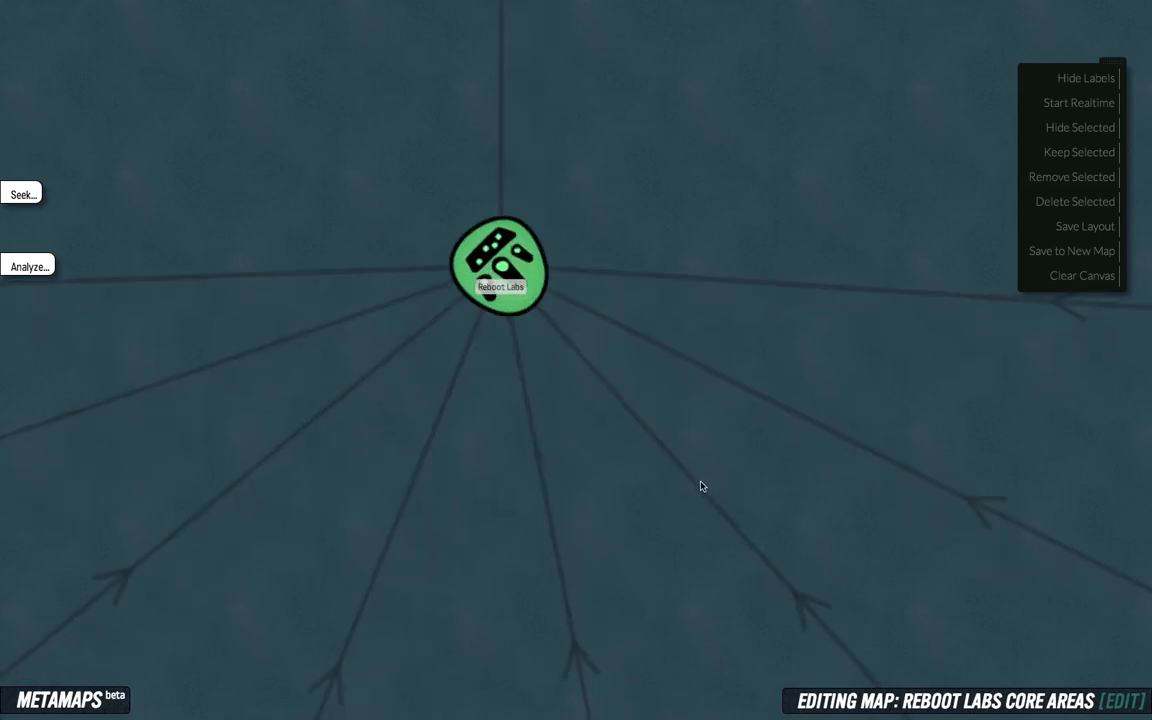
pyautogui.scroll(-7, 701, 486)
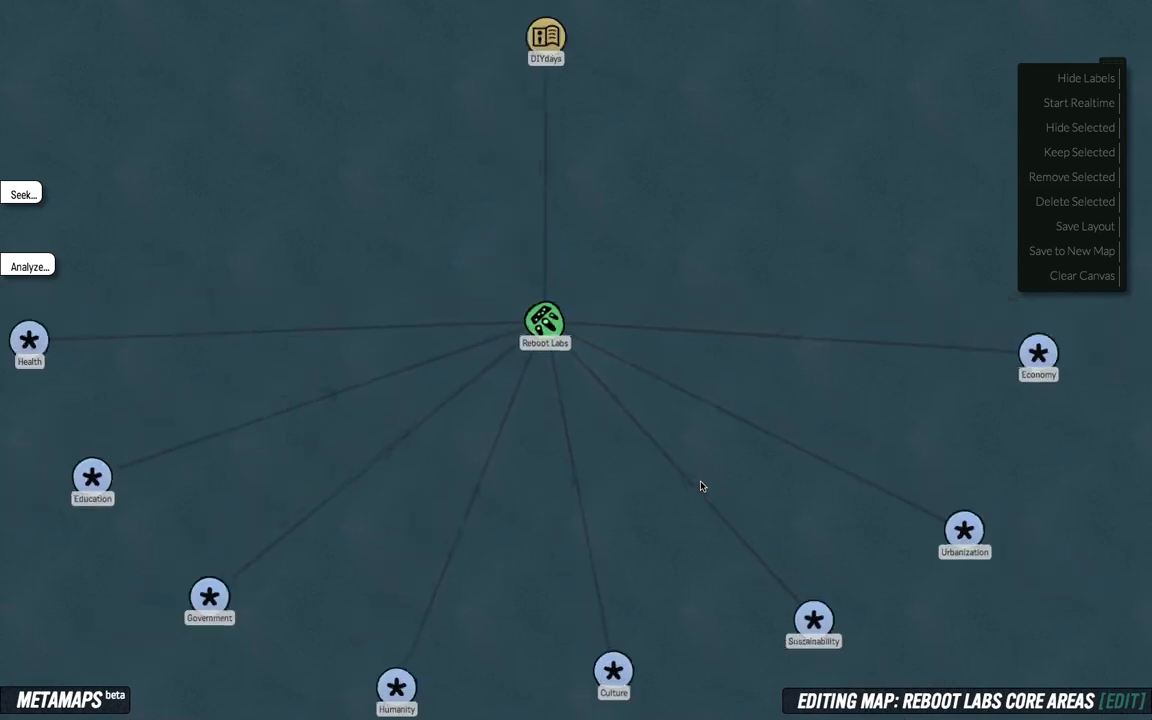
pyautogui.scroll(-4, 701, 486)
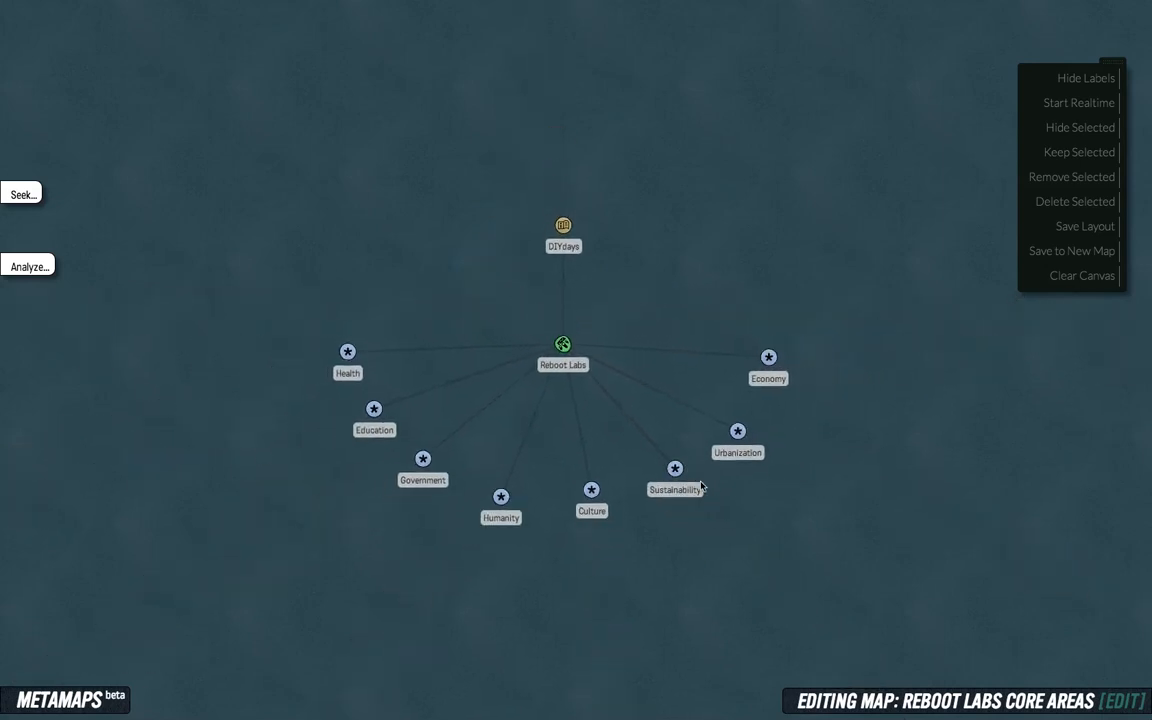
pyautogui.scroll(-8, 836, 546)
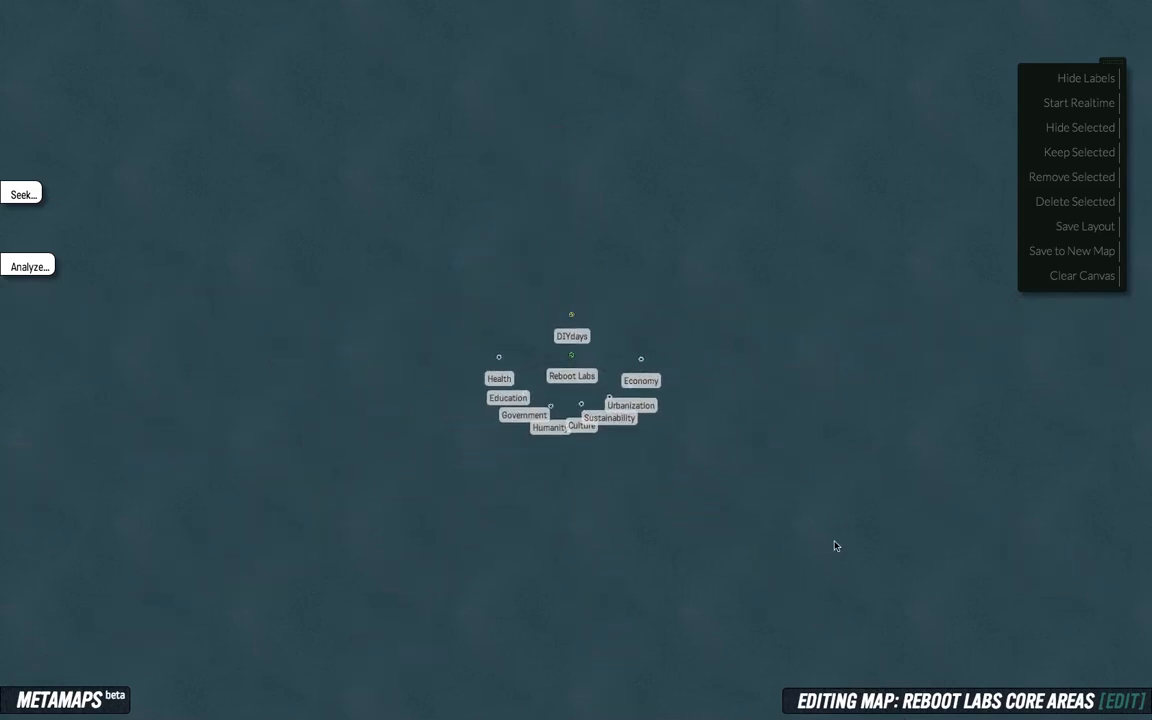
pyautogui.scroll(5, 836, 546)
pyautogui.scroll(5, 836, 546)
pyautogui.scroll(-2, 836, 546)
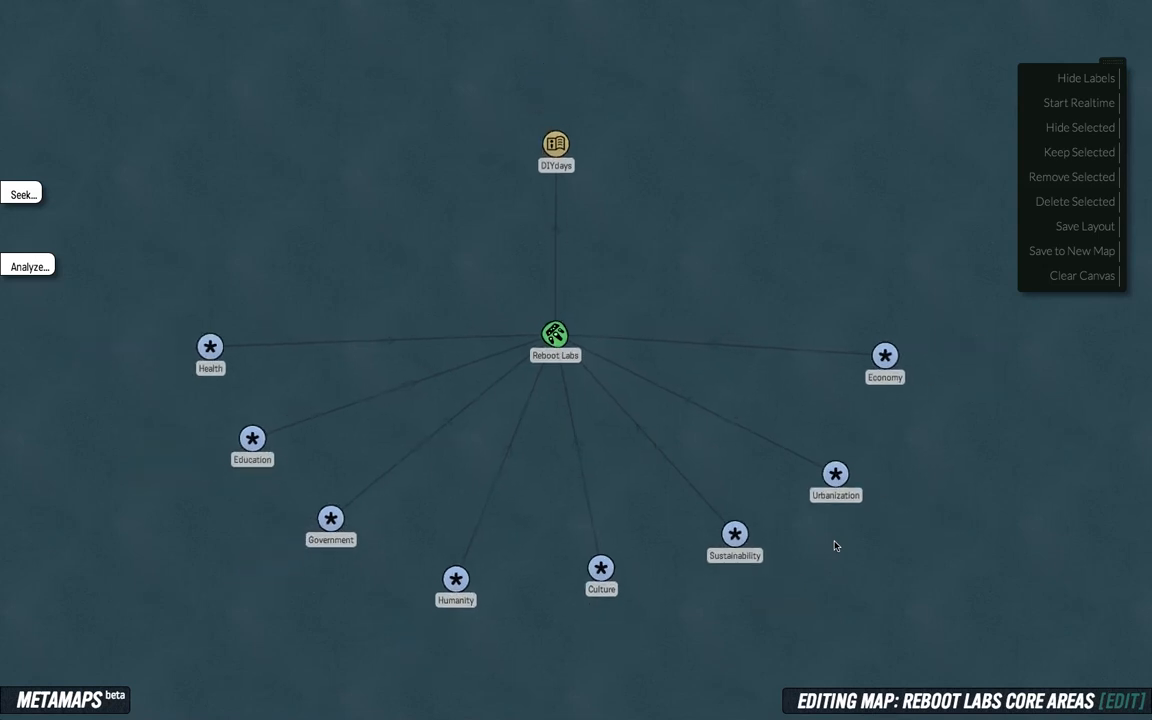
pyautogui.scroll(1, 779, 270)
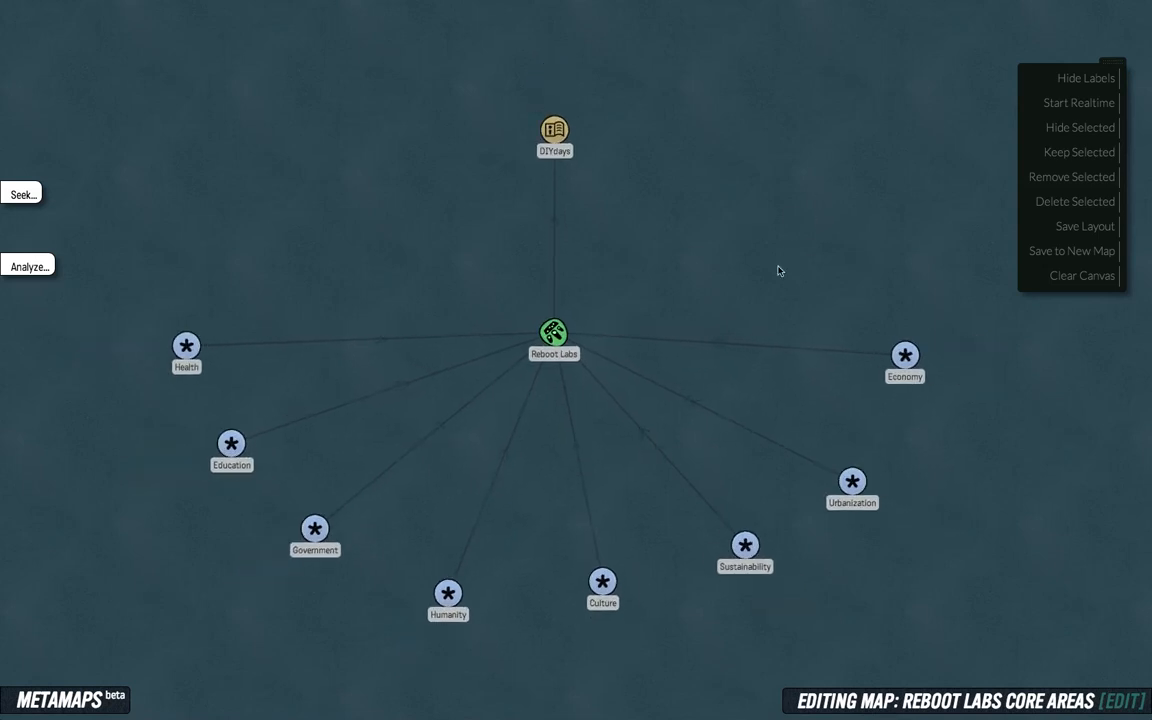
# Try DIYdays far up and to the right of Reboot Labs, and bring it back directly above Reboot Labs
pyautogui.moveTo(854, 225); pyautogui.dragTo(712, 347)
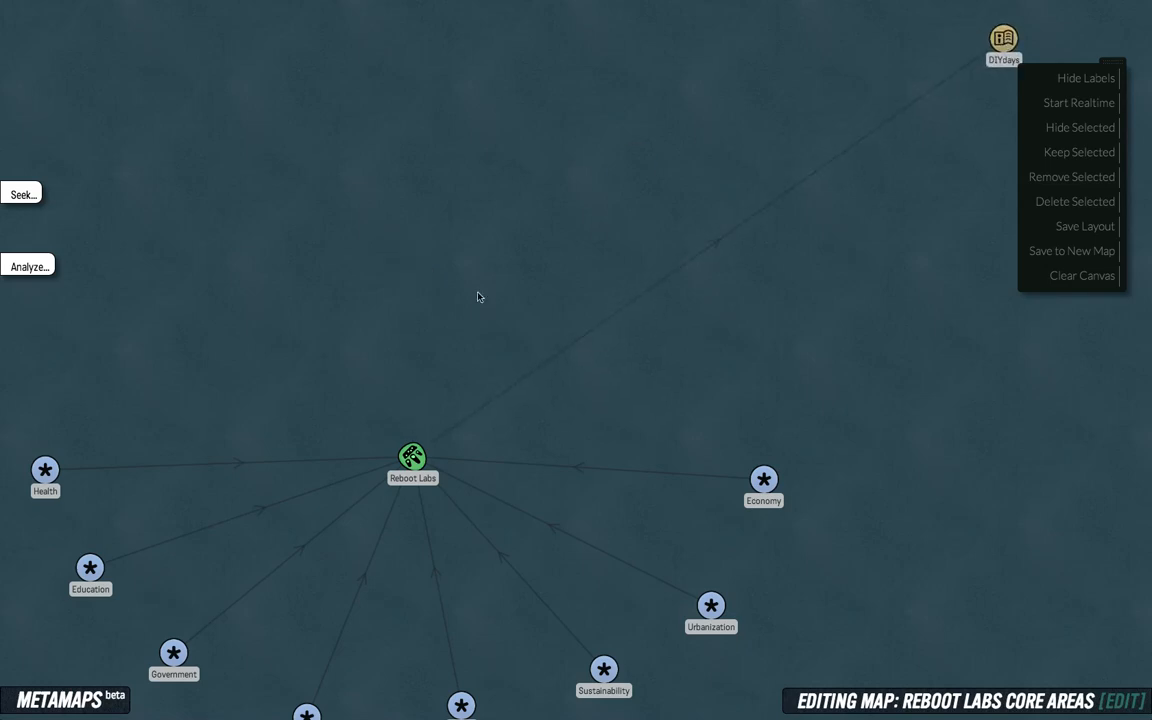
pyautogui.moveTo(478, 296); pyautogui.dragTo(690, 170)
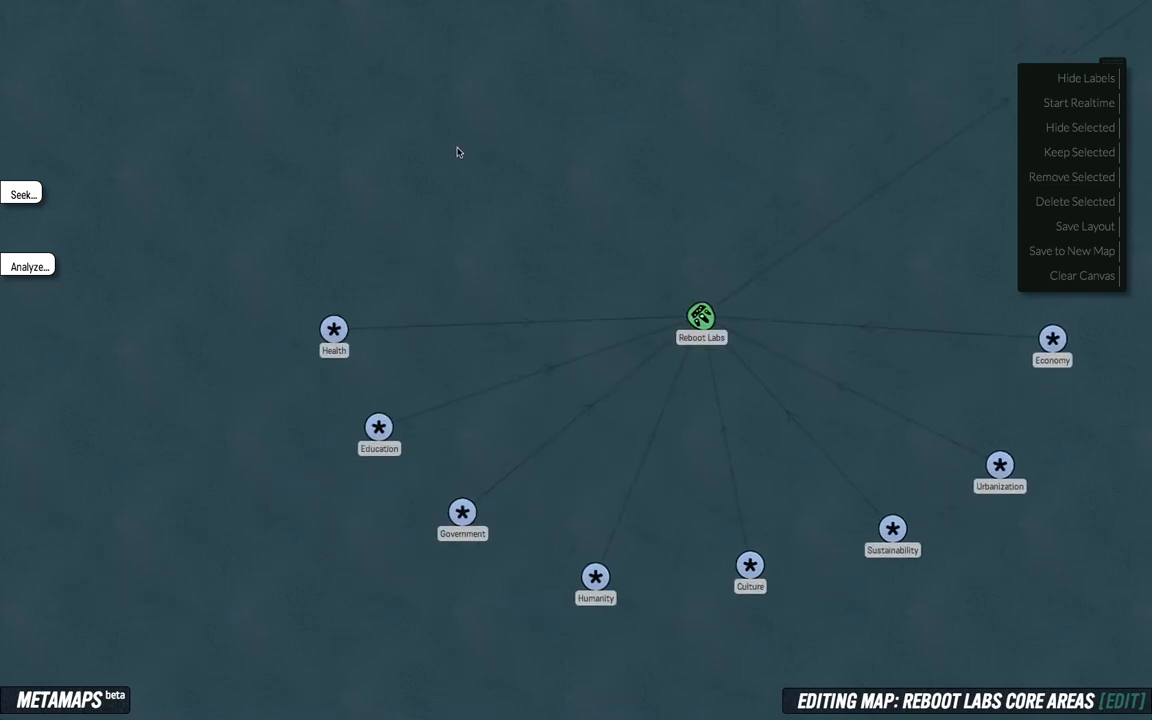
pyautogui.moveTo(458, 152); pyautogui.dragTo(239, 206)
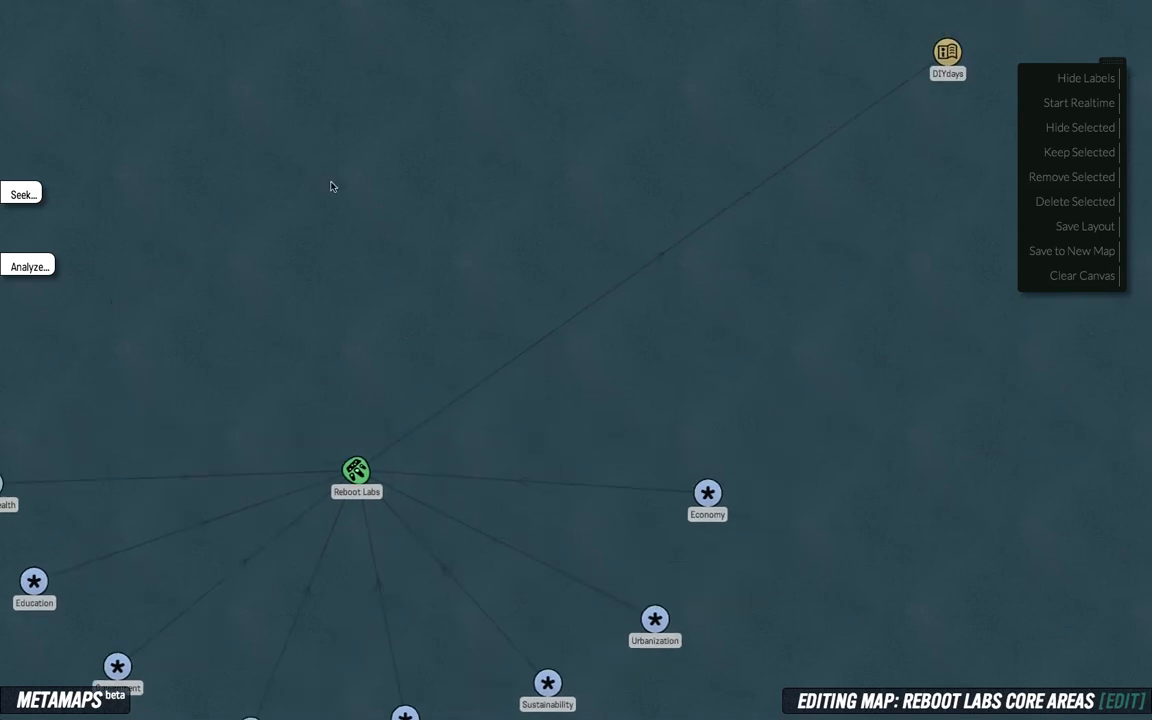
pyautogui.moveTo(649, 103)
pyautogui.mouseDown()
pyautogui.moveTo(471, 185)
pyautogui.moveTo(633, 110)
pyautogui.mouseUp()
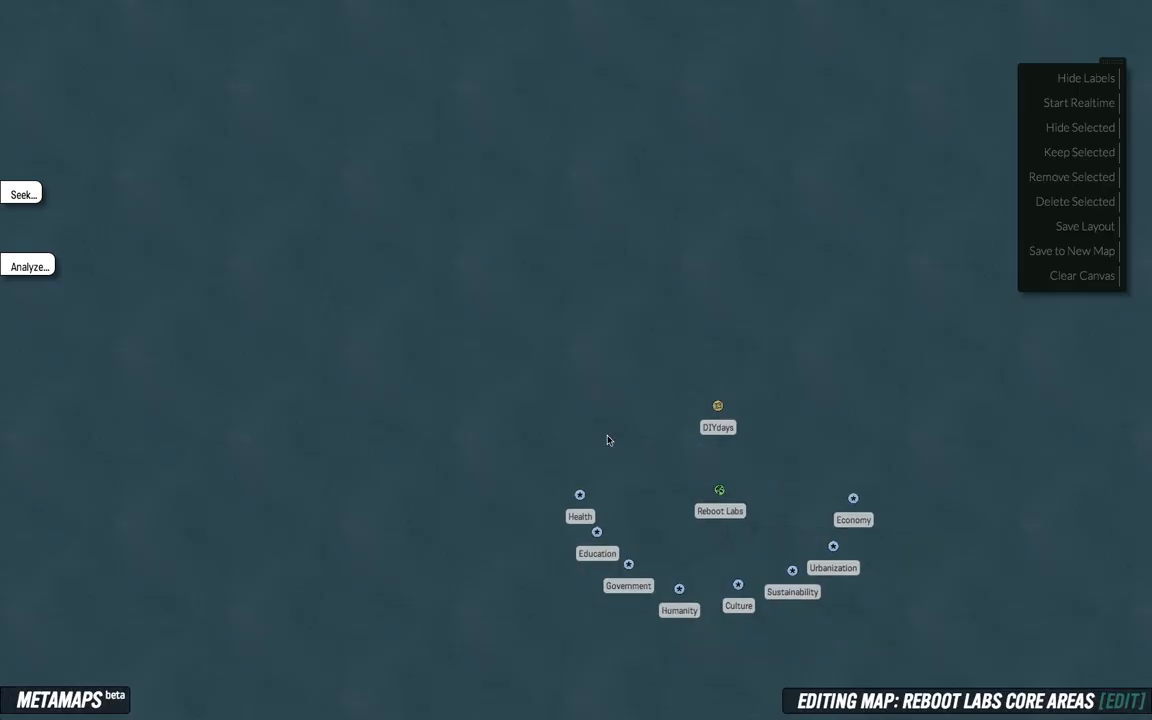
# Save the map's current layout, and shift Reboot Labs off-centre toward Health
pyautogui.moveTo(178, 215); pyautogui.dragTo(792, 617)
pyautogui.moveTo(566, 548); pyautogui.dragTo(608, 522)
pyautogui.click(557, 292)
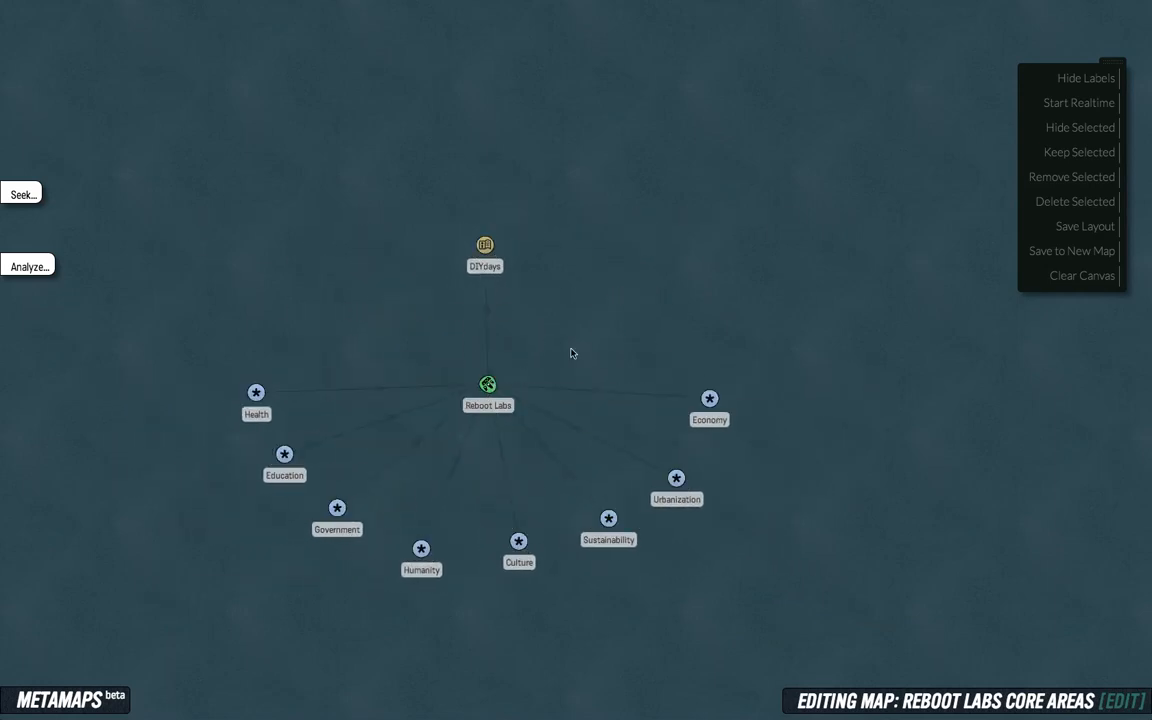
pyautogui.click(1076, 228)
pyautogui.moveTo(527, 357); pyautogui.dragTo(495, 352)
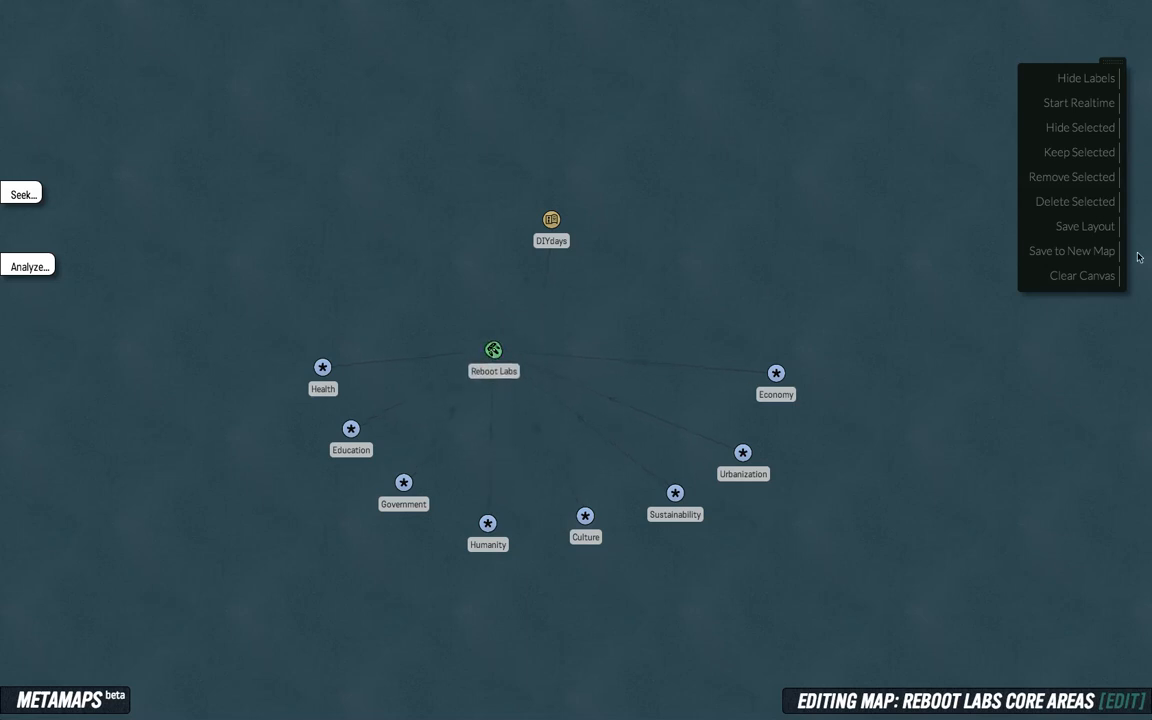
# Save the map's current layout, and switch realtime collaboration on and back off
pyautogui.click(1088, 227)
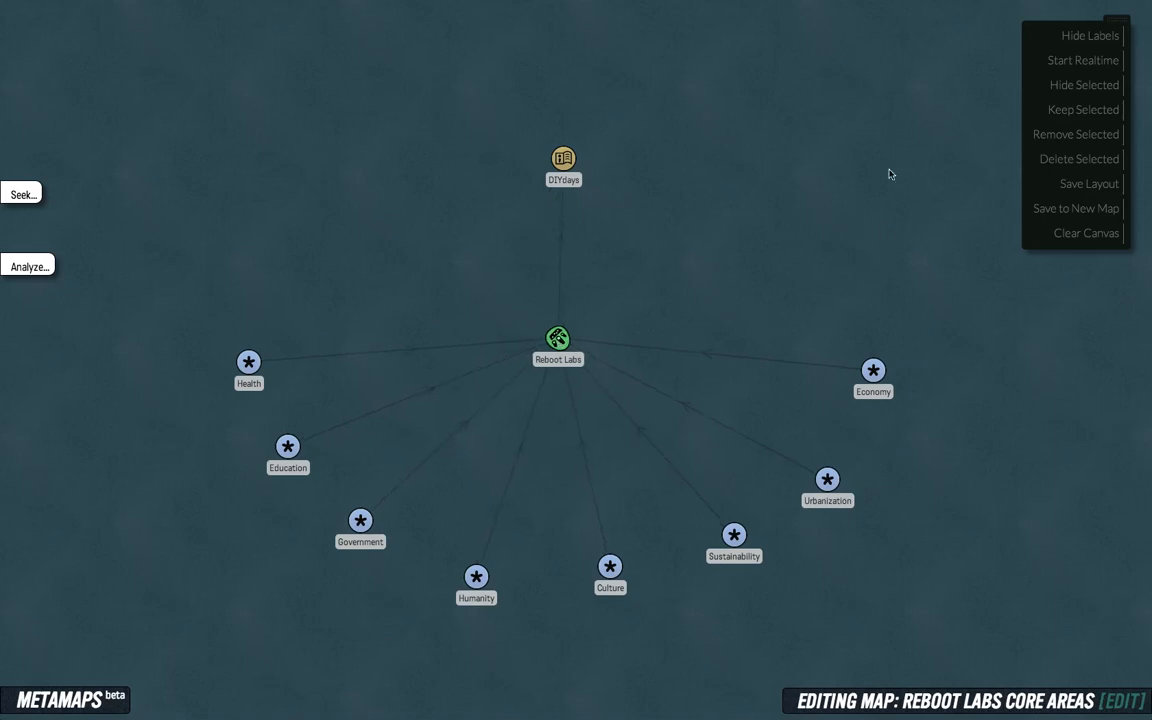
pyautogui.click(1082, 62)
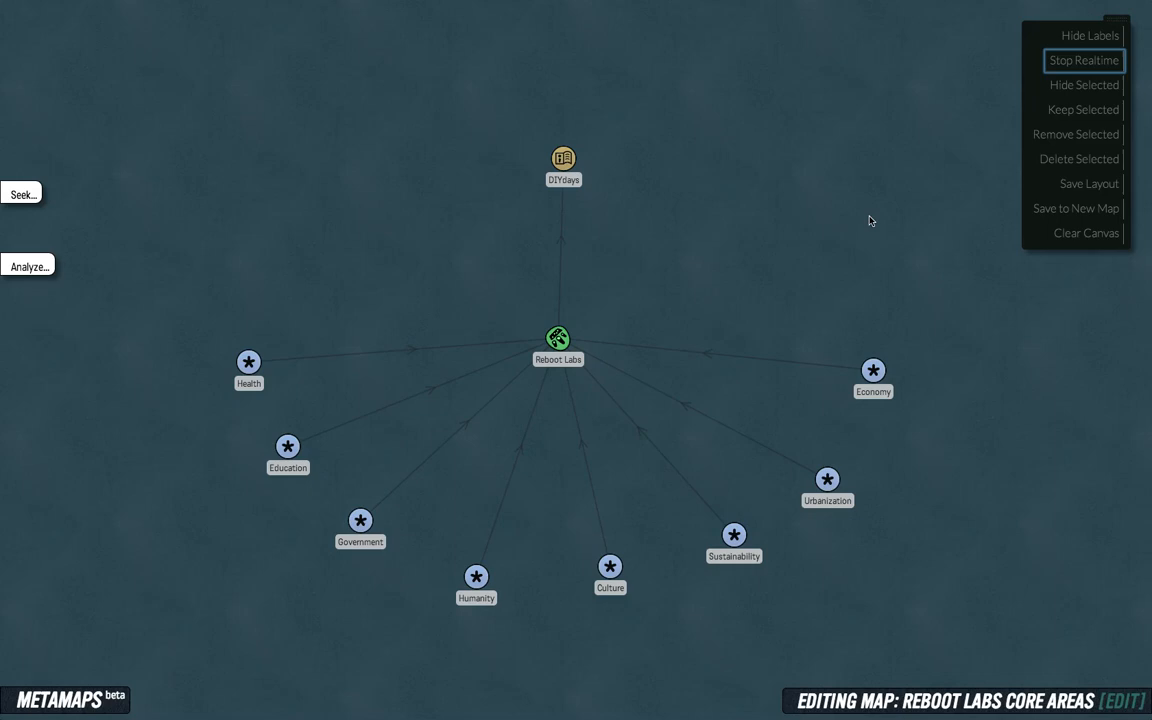
pyautogui.click(1082, 60)
# Align DIYdays directly above Reboot Labs a little closer to it, and open DIYdays in the topic exploration view
pyautogui.moveTo(569, 166); pyautogui.dragTo(564, 179)
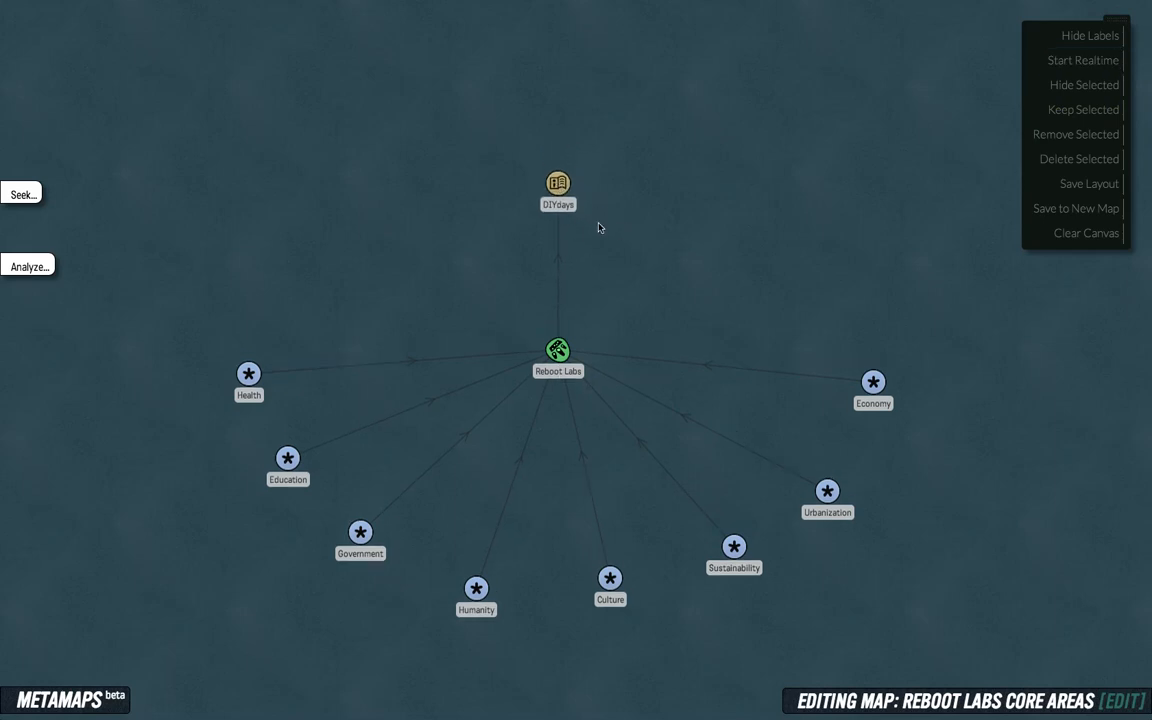
pyautogui.click(554, 206)
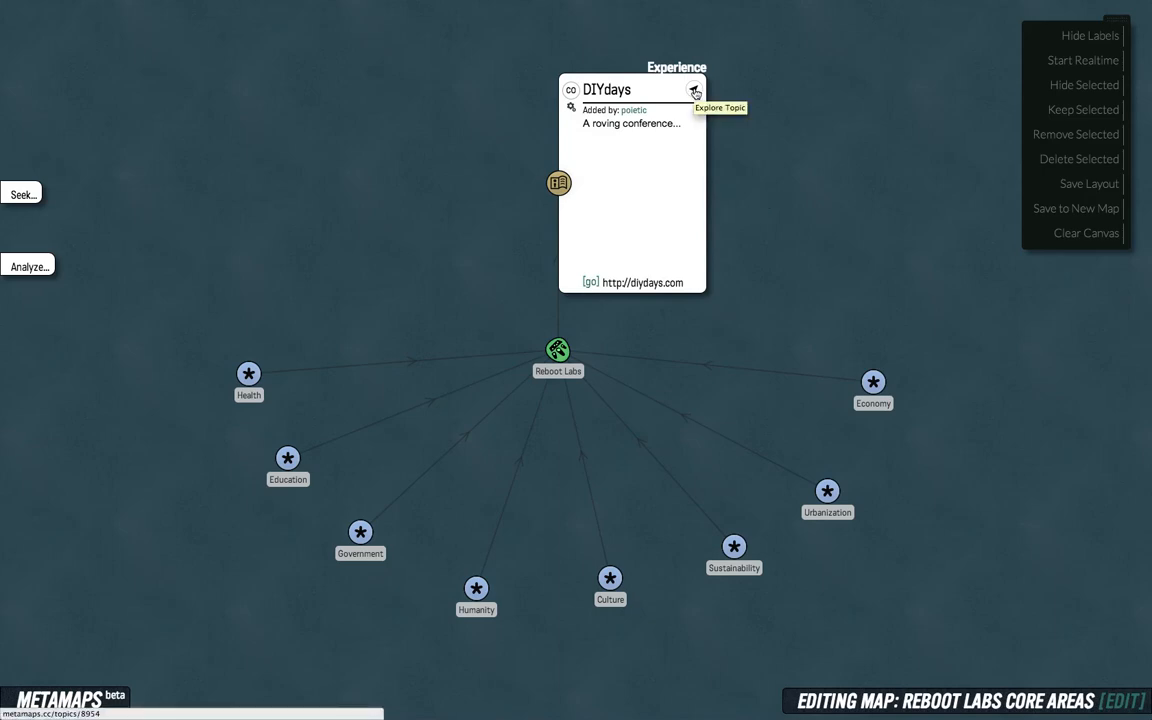
pyautogui.click(694, 92)
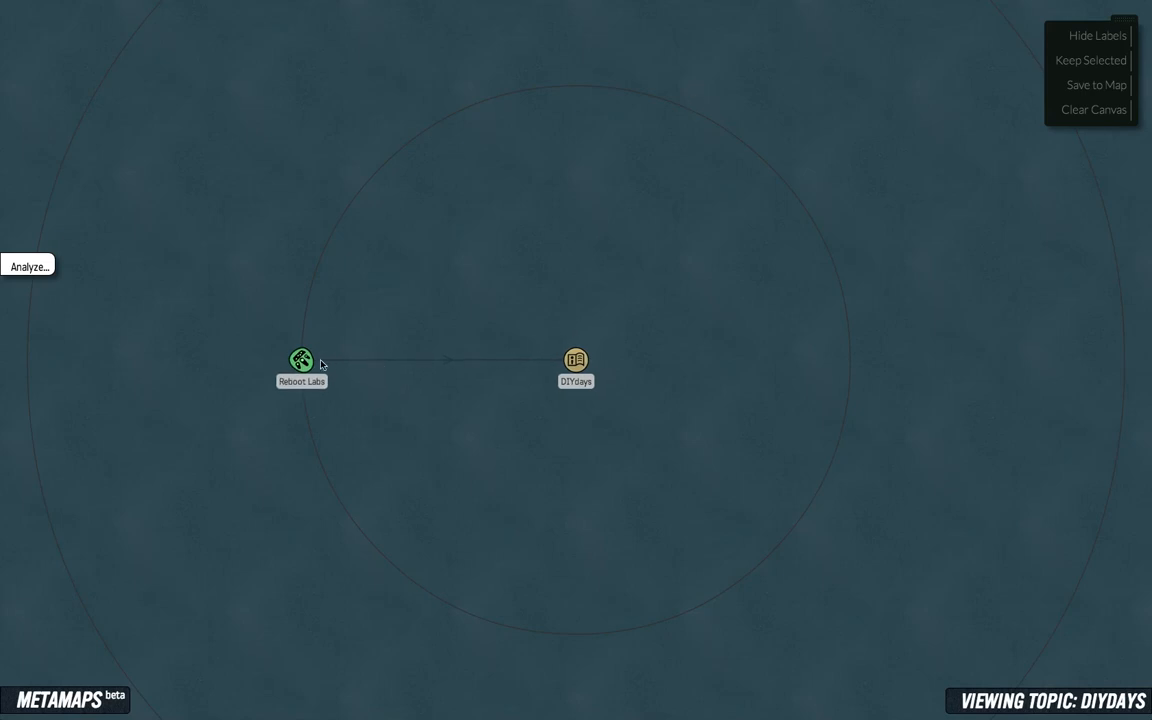
# Explore the connected topics by recentring the view on Reboot Labs, Humanity, Government, Education and Health in turn
pyautogui.click(302, 362)
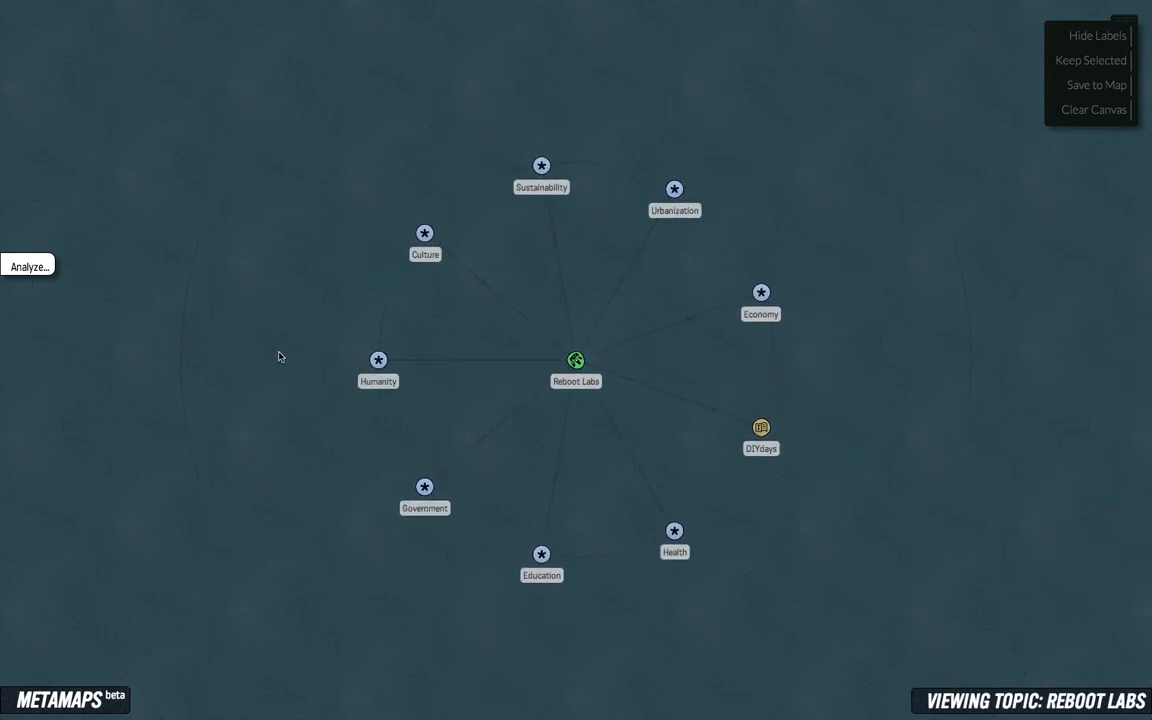
pyautogui.click(378, 361)
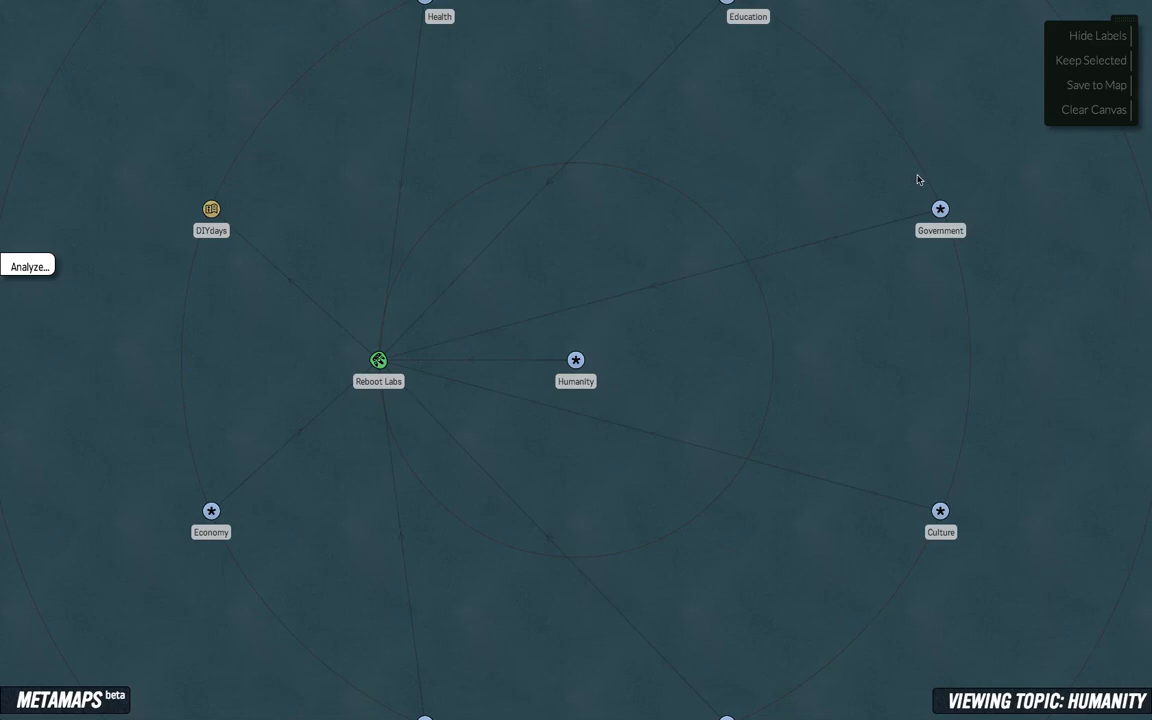
pyautogui.click(940, 209)
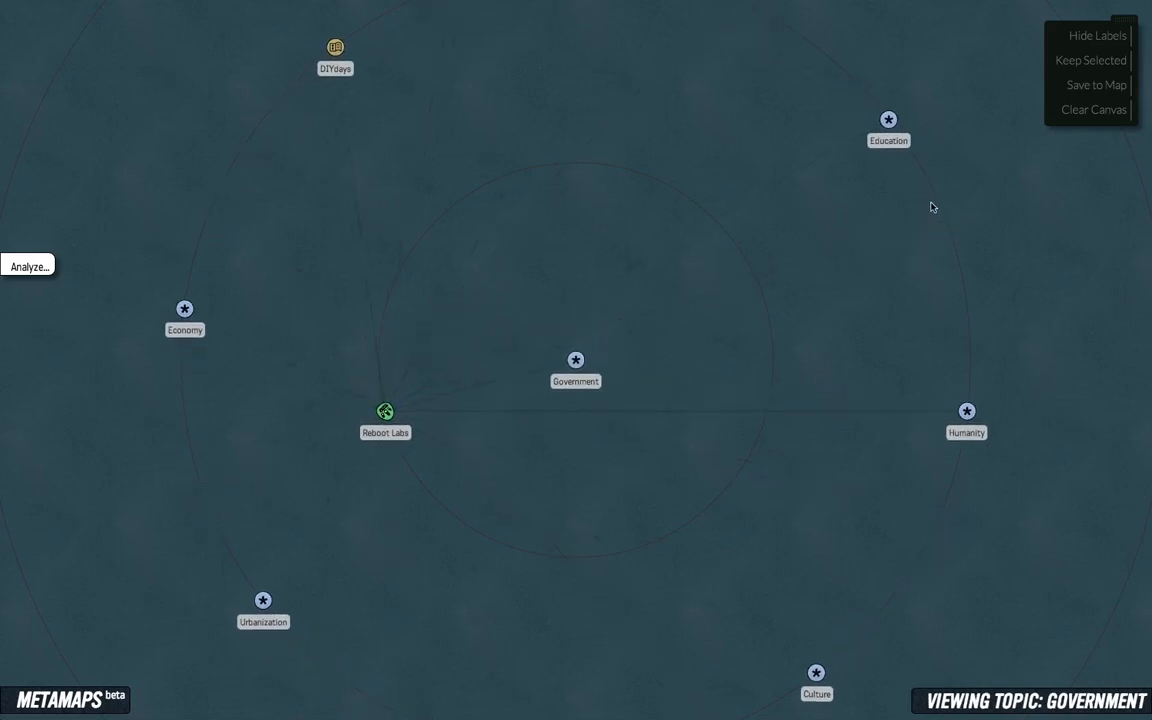
pyautogui.click(940, 209)
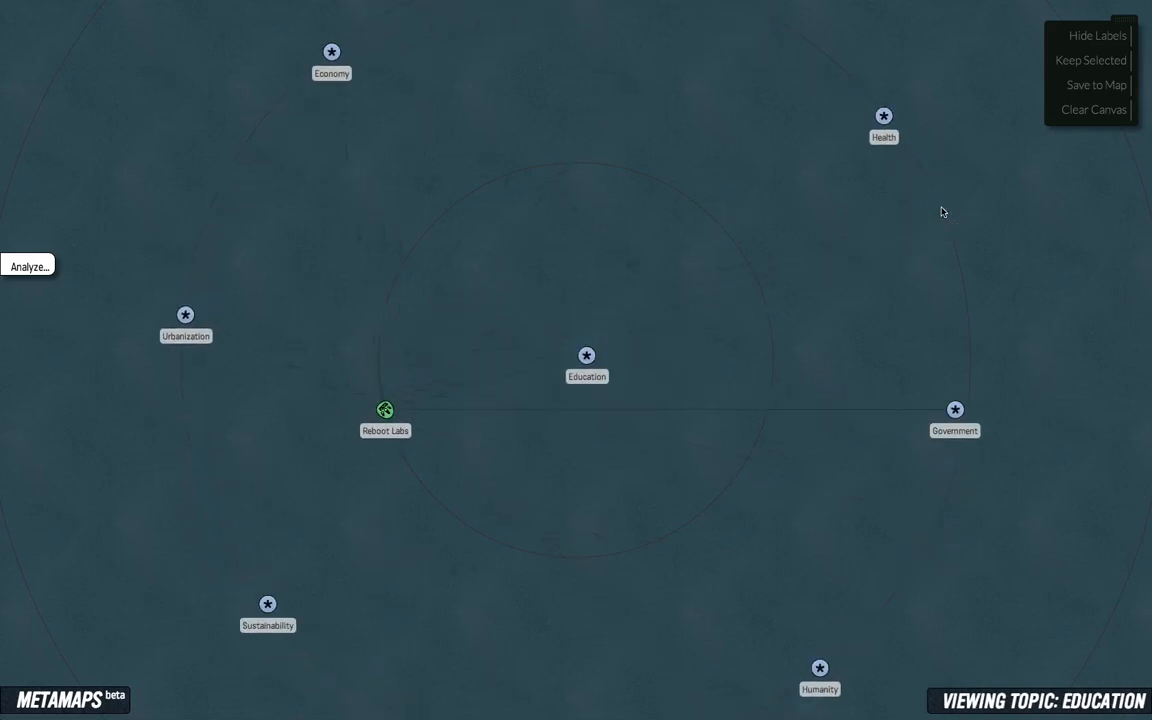
pyautogui.click(940, 209)
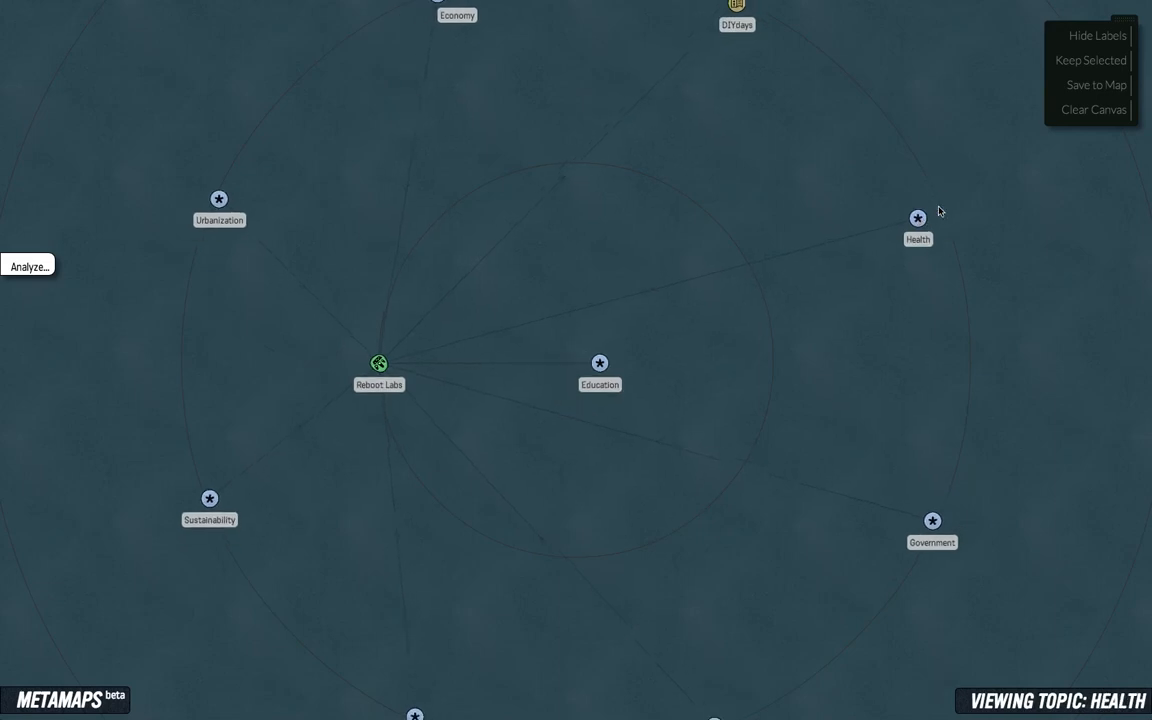